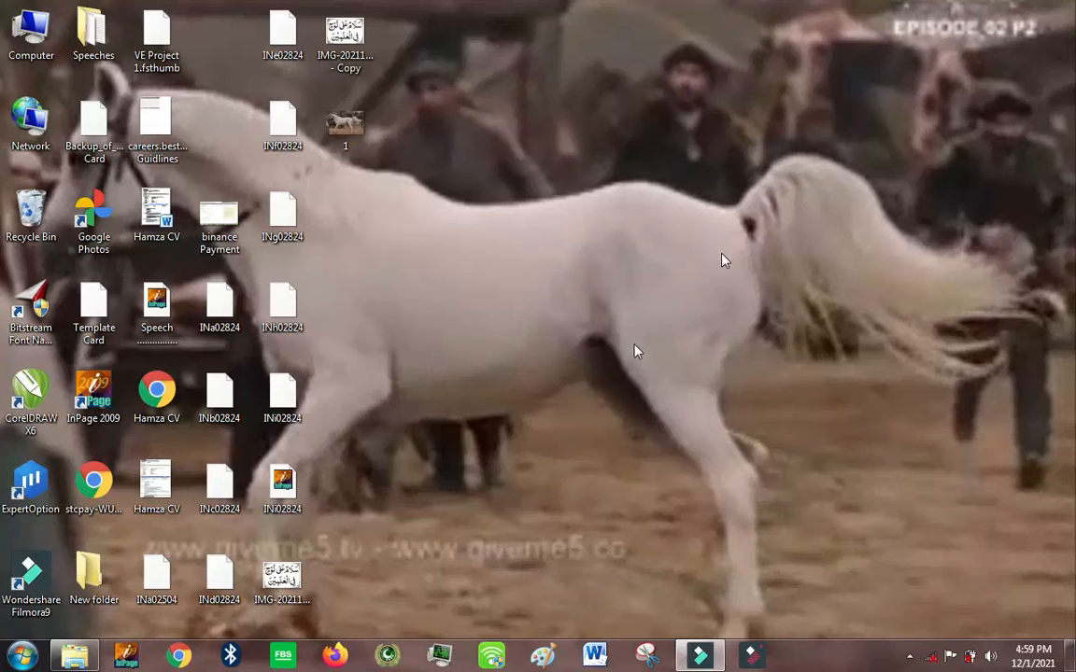
Step: Open InPage and create a one-page A4 portrait document with the default margins and right-to-left direction
left_click(128, 656)
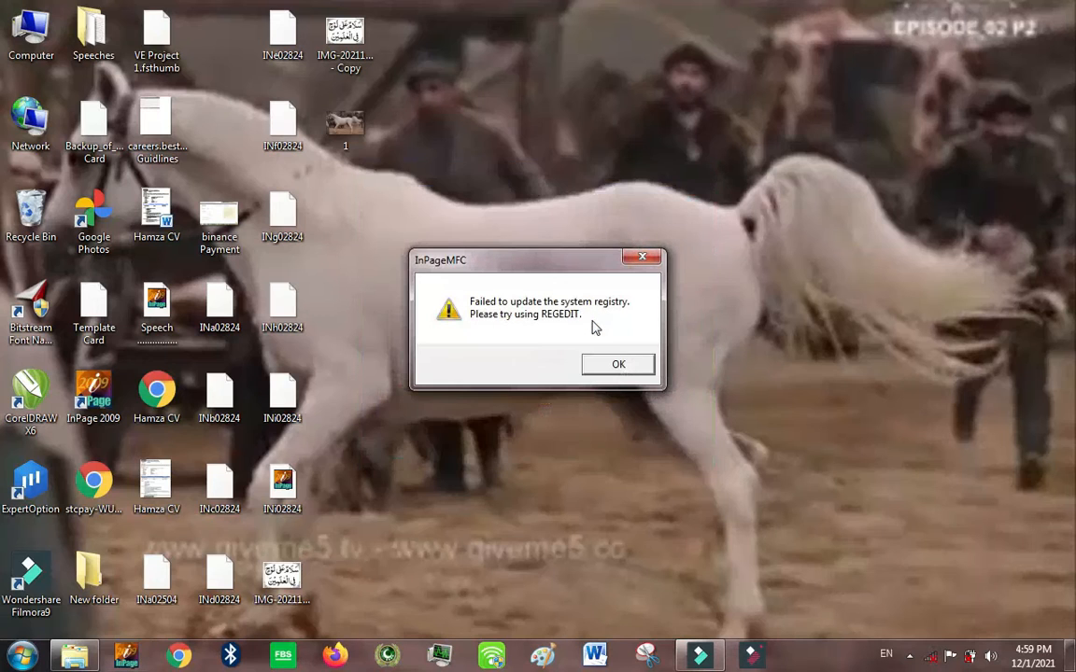
left_click(620, 367)
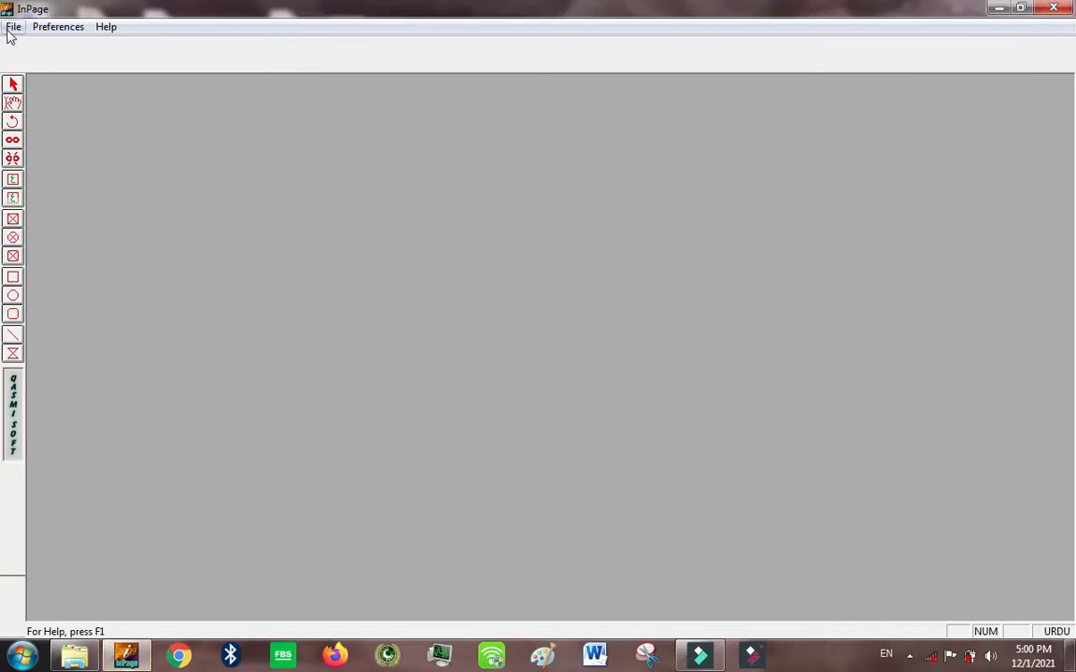
left_click(11, 28)
left_click(72, 46)
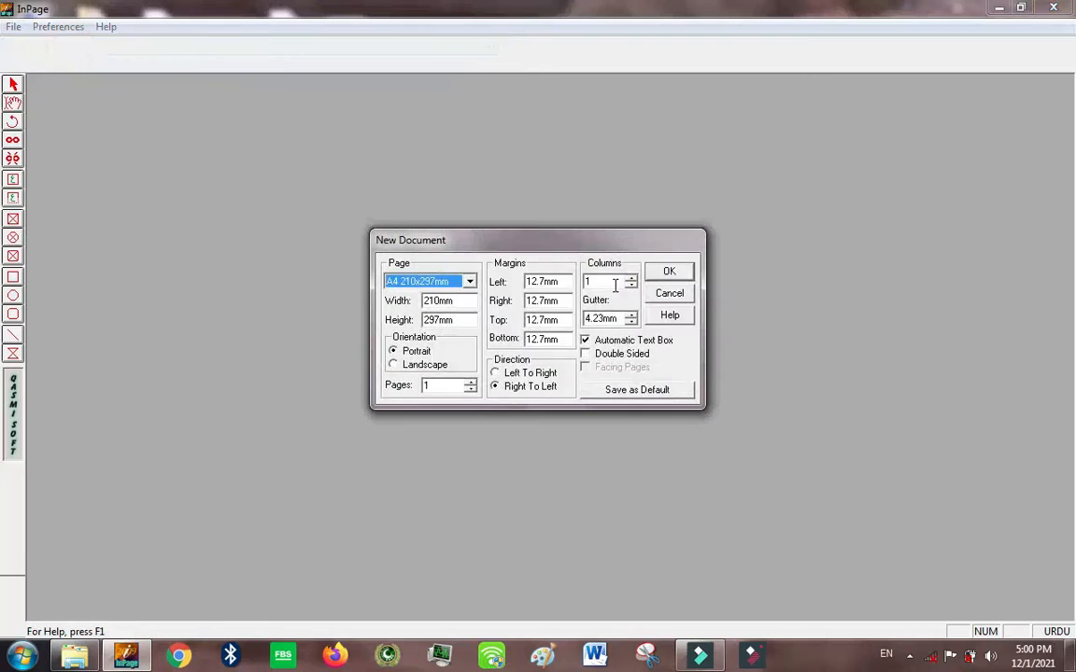
left_click(667, 272)
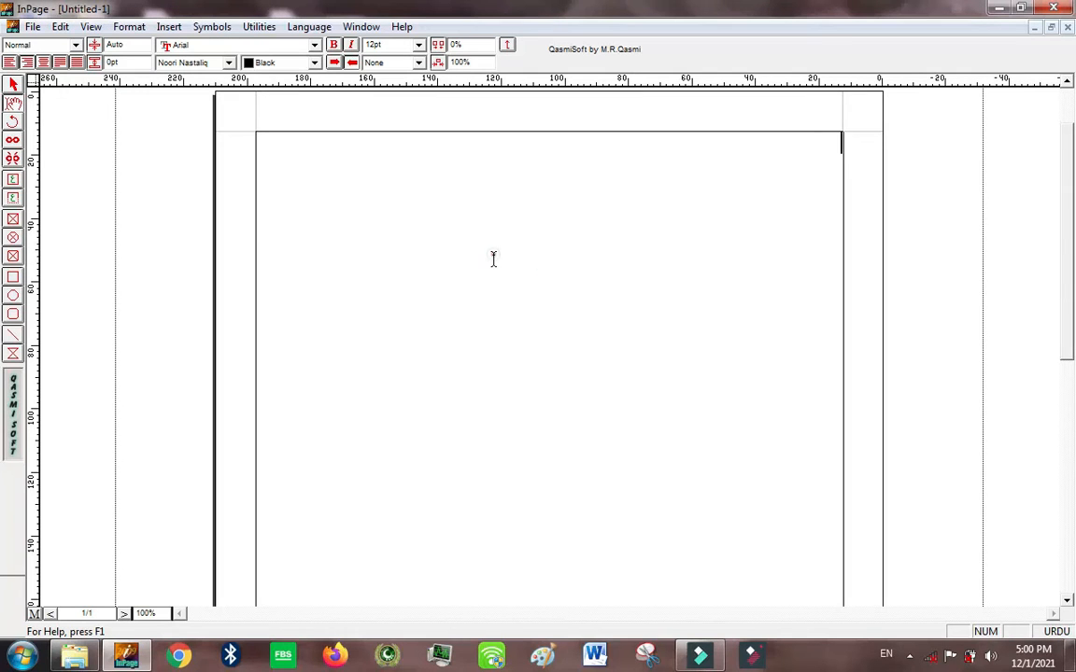
Step: Compare the blank page at 50%, 100%, 200% and fit-in-window zoom, returning to 100%
key("ctrl+5")
key("ctrl+1")
key("ctrl+0")
key("ctrl+5")
key("ctrl+1")
key("ctrl+2")
key("ctrl+0")
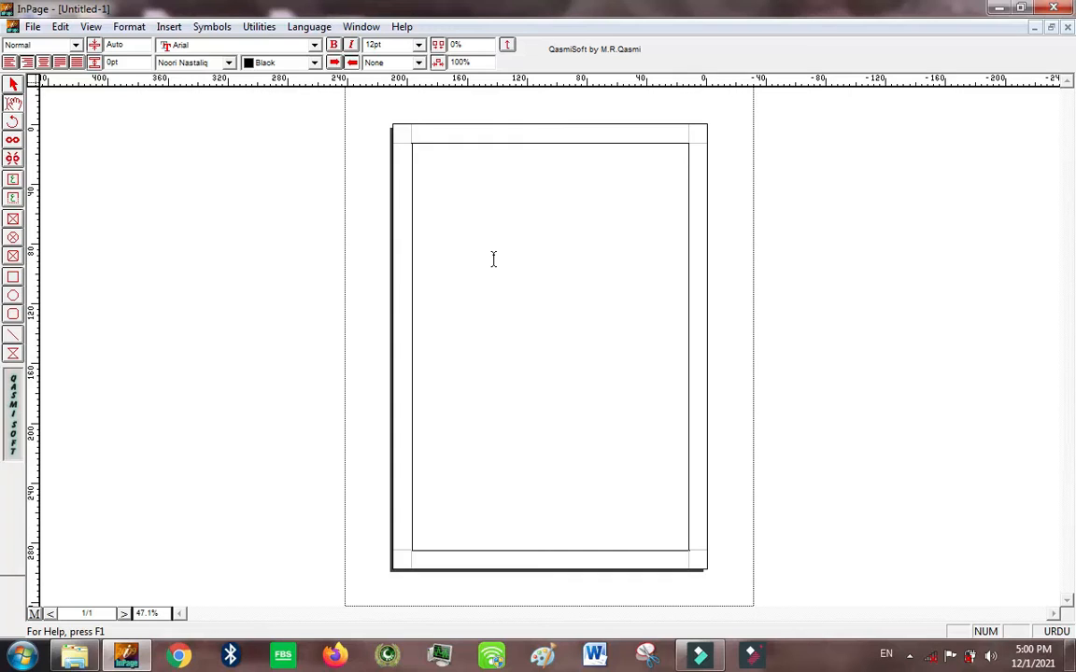
key("ctrl+5")
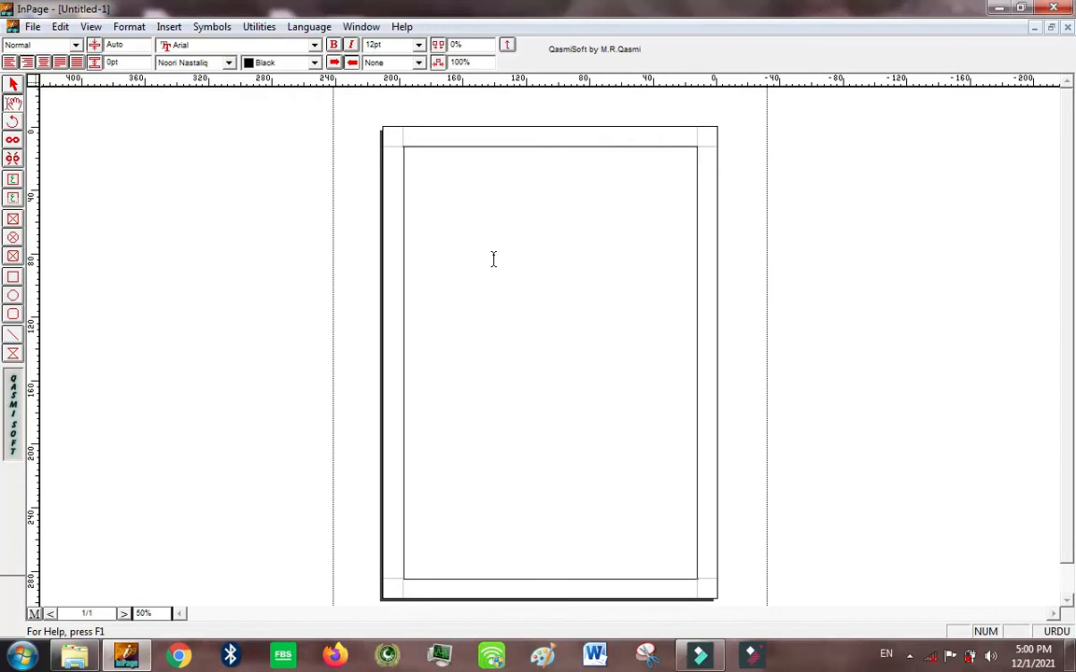
left_click(148, 613)
left_click(408, 479)
key("ctrl+1")
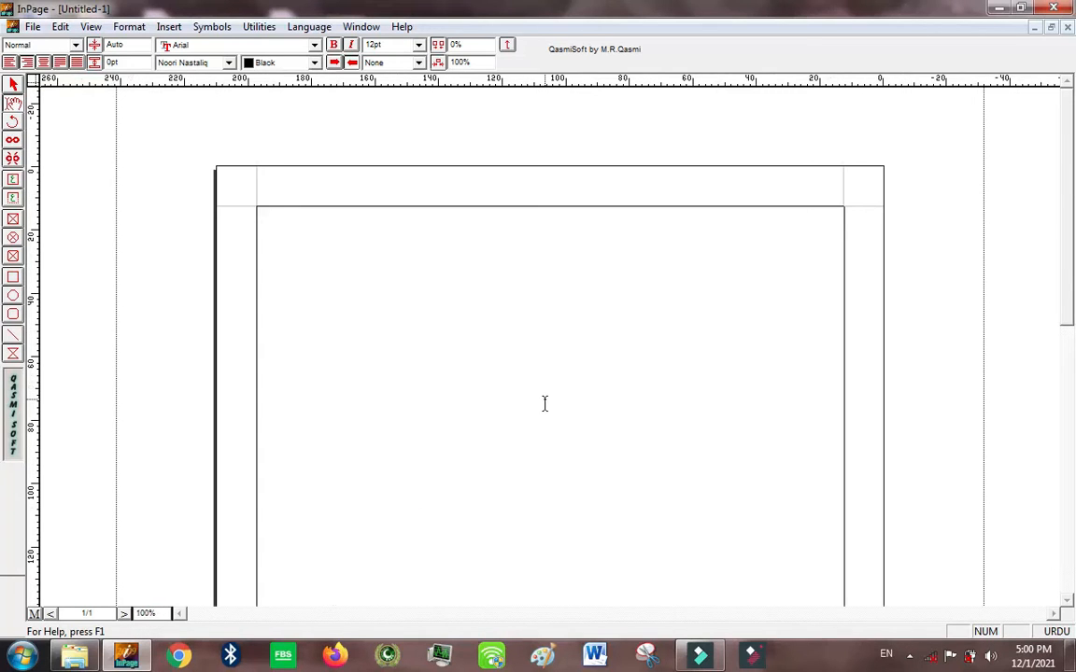
key("ctrl+2")
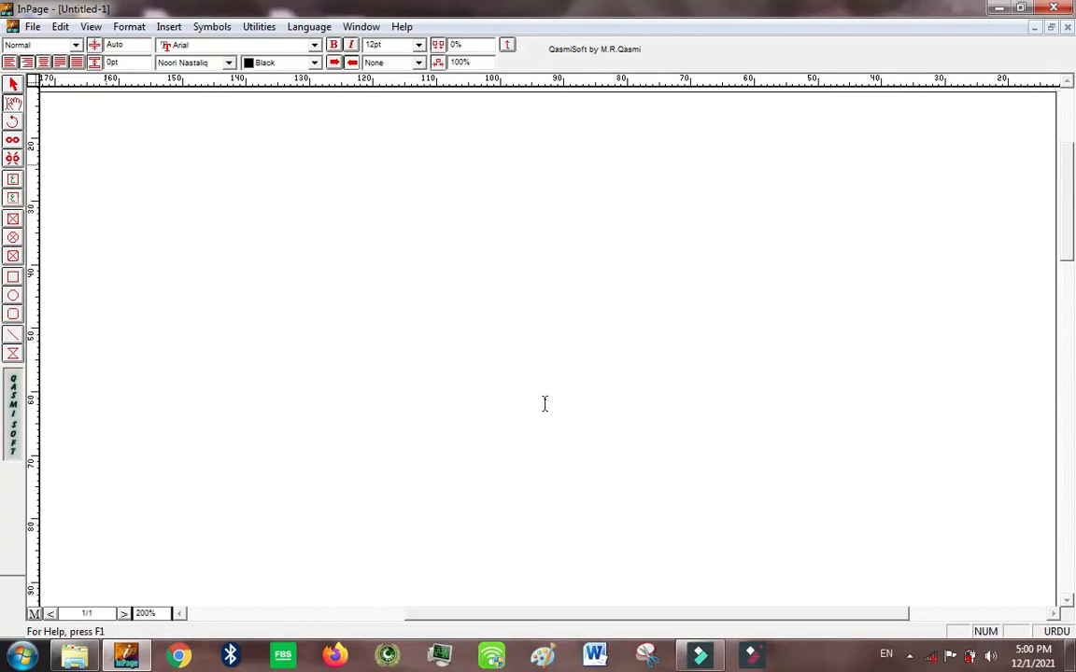
left_click(356, 415)
key("ctrl+5")
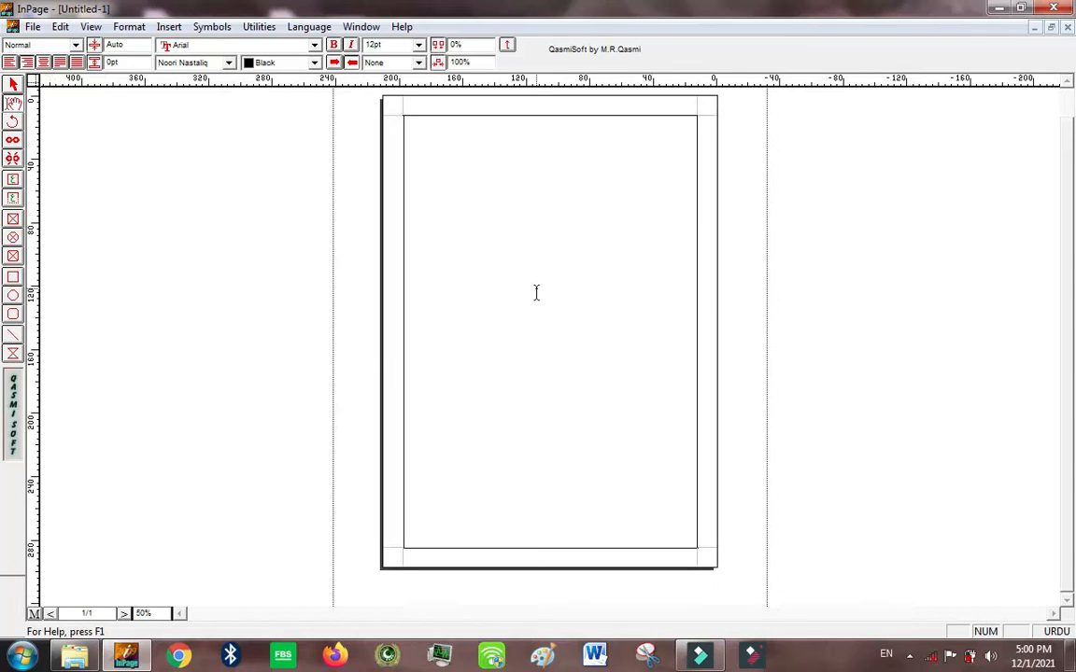
key("ctrl+1")
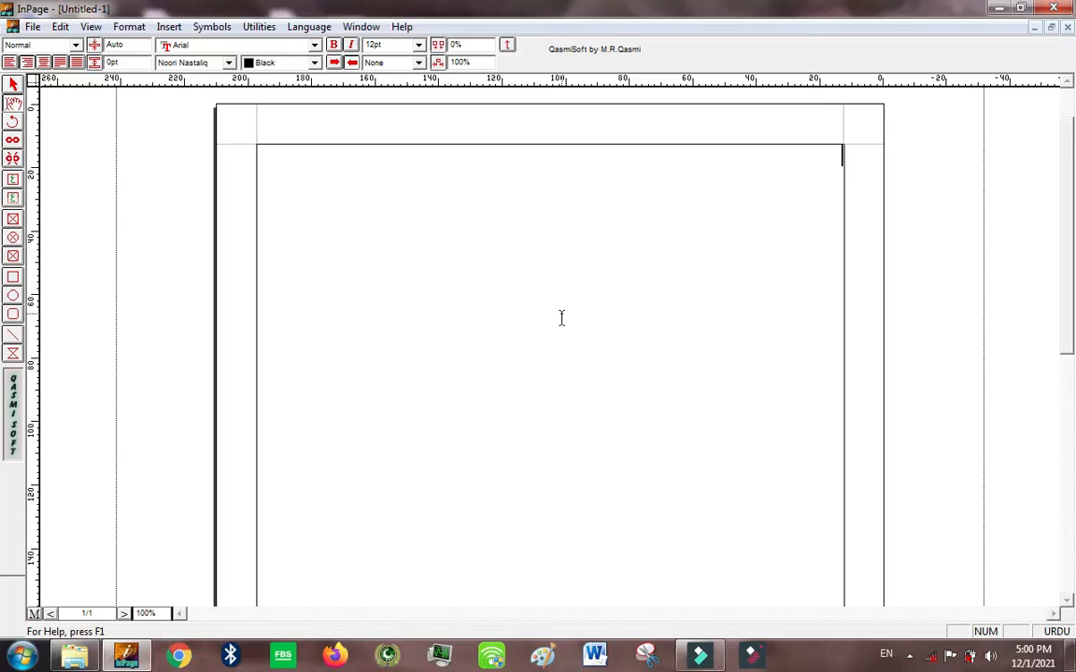
Step: Select the page's text box as an object, and return to text editing inside it
left_click(517, 282)
left_click(13, 84)
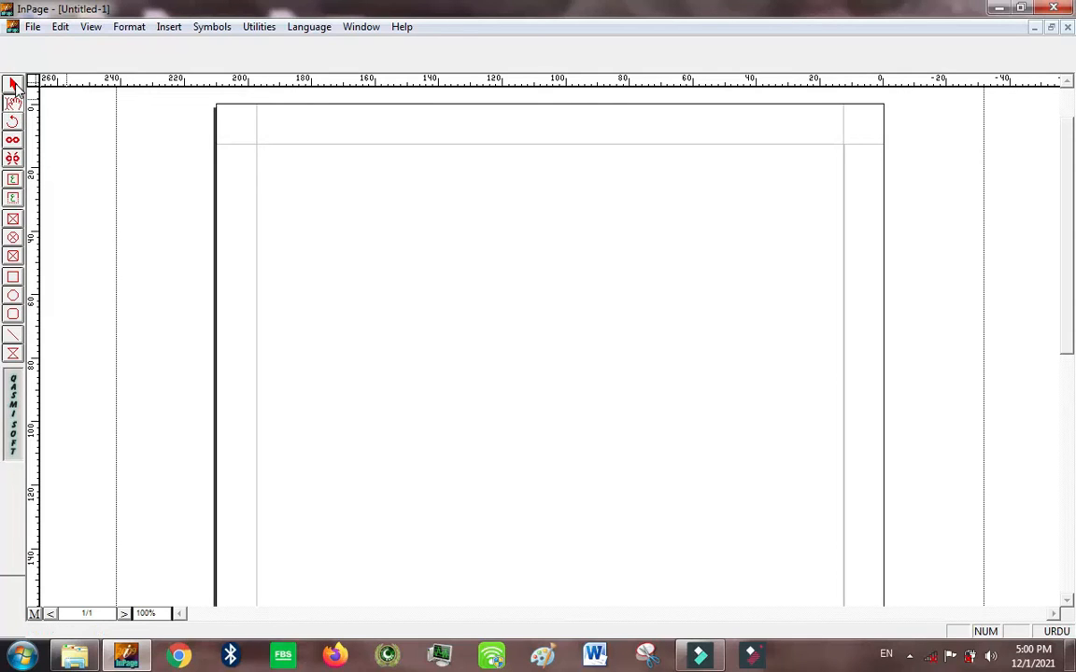
left_click(13, 85)
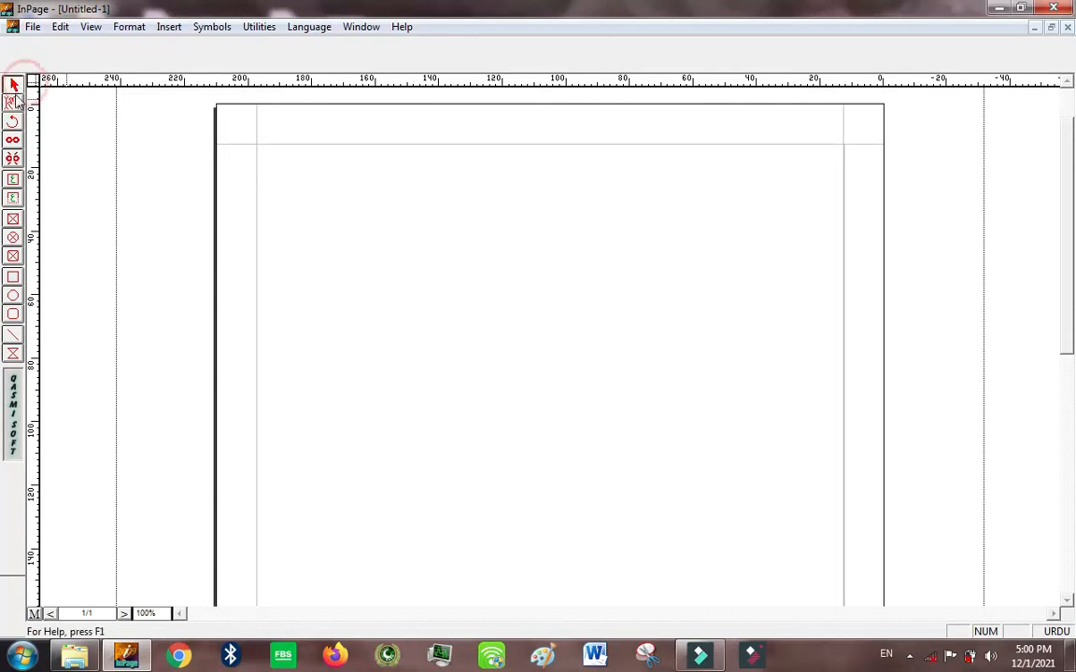
left_click(367, 241)
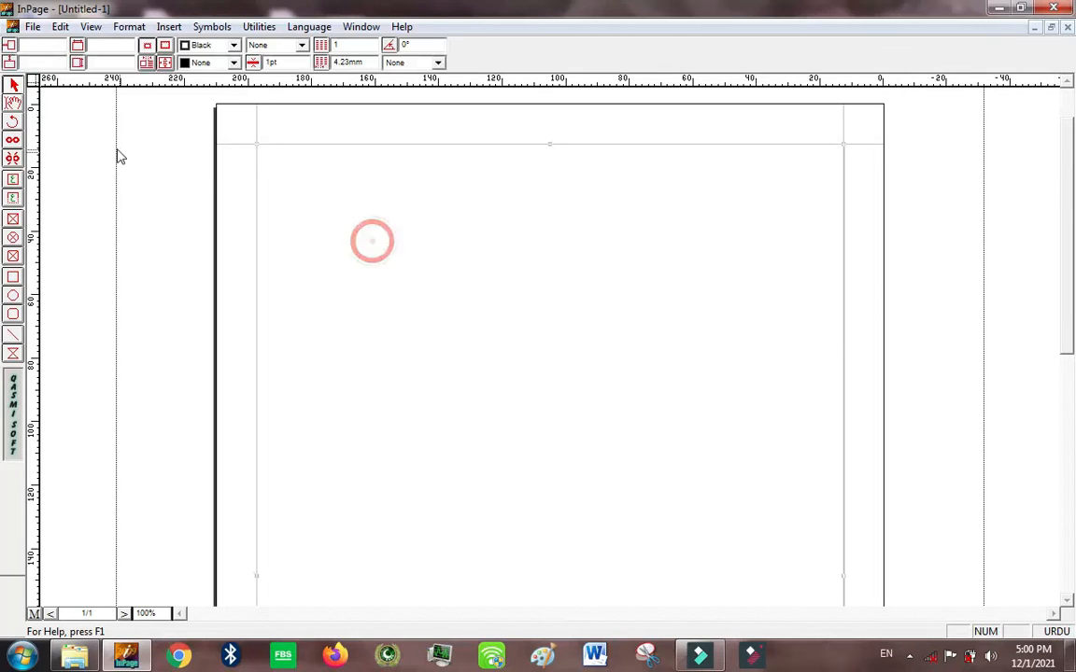
left_click(14, 102)
left_click(464, 295)
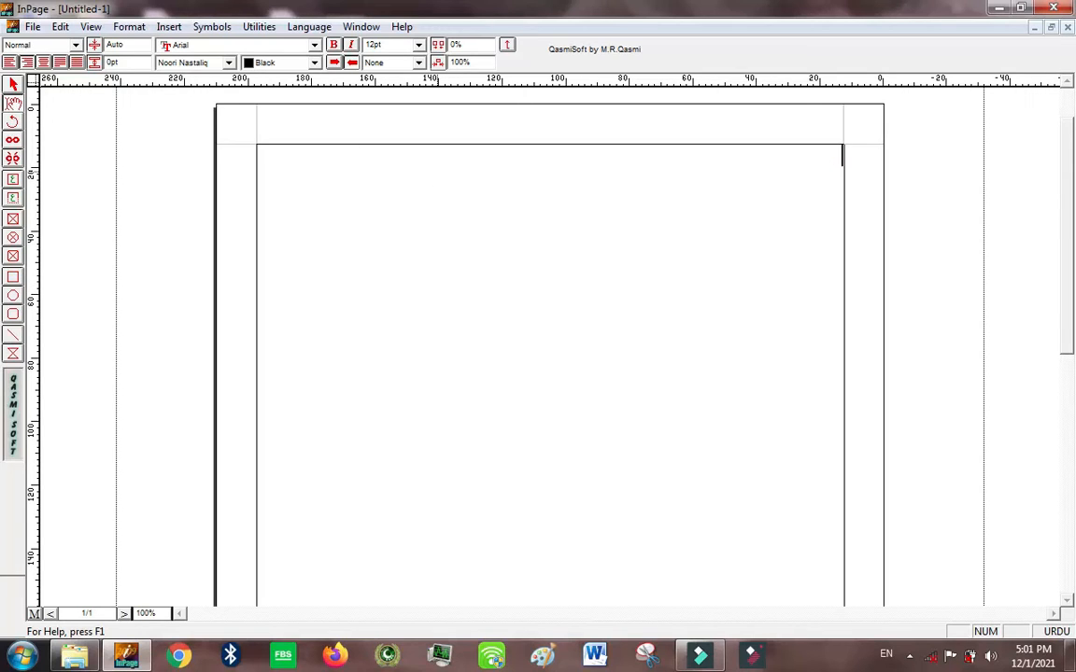
Step: Set the font size to 36pt and write the heading "حدیث نبویﷺ کا مفہوم ہے کہ" with a new line below
left_click(389, 45)
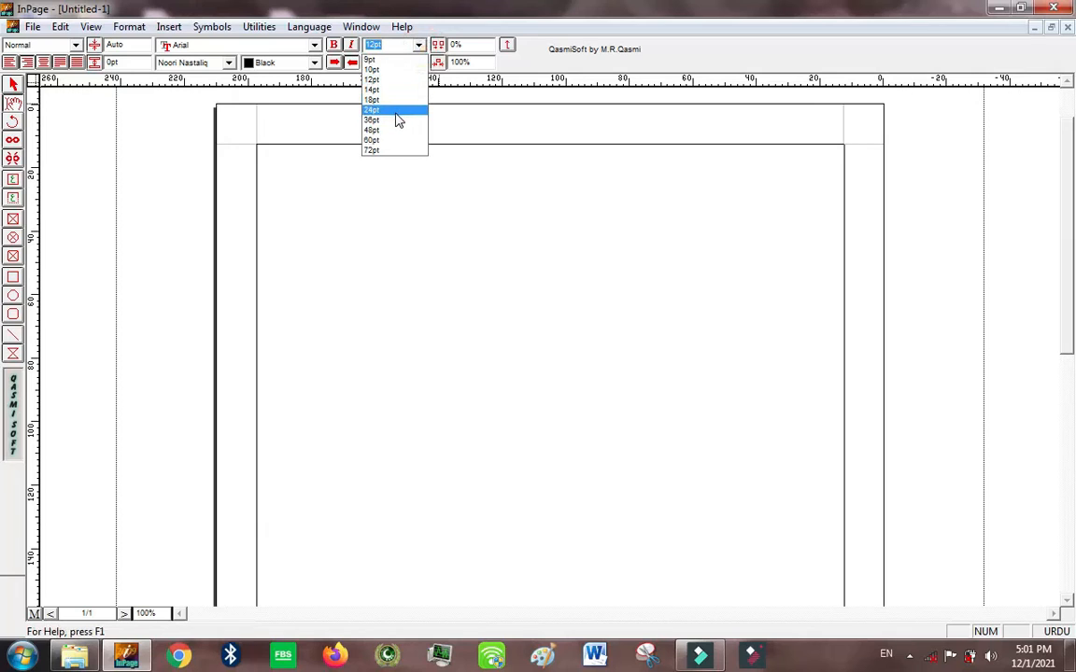
left_click(394, 118)
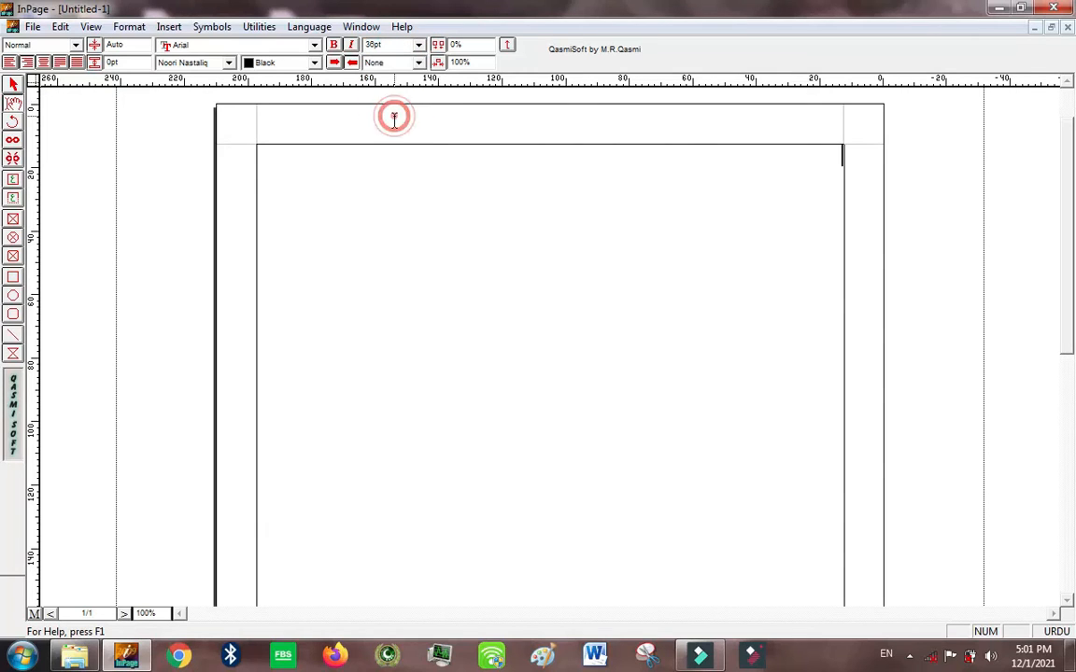
type("حدی")
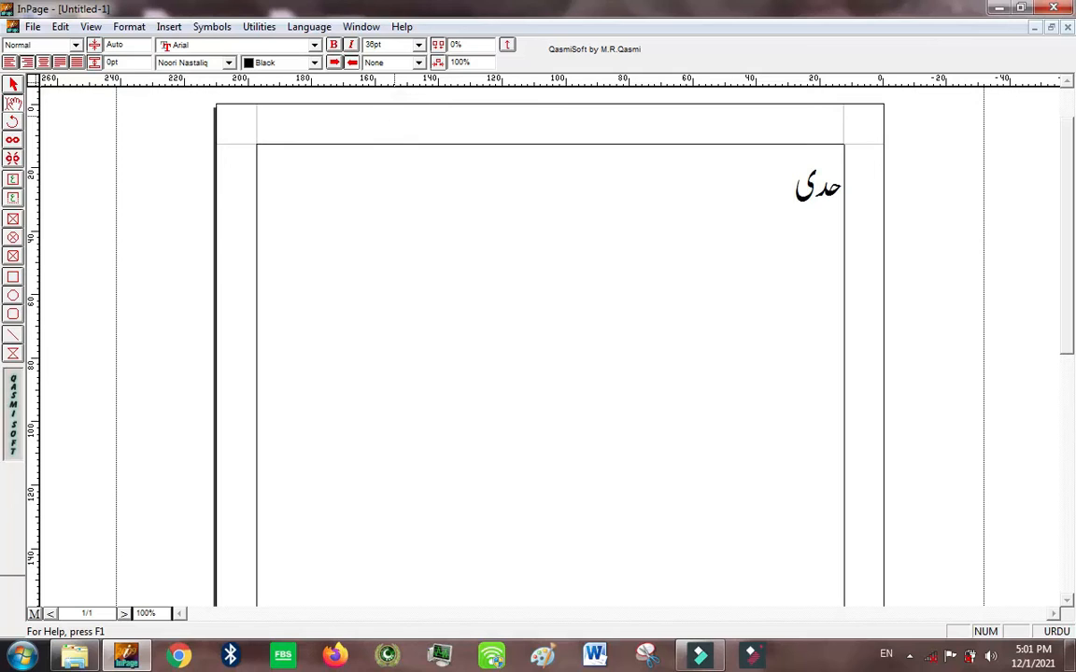
type("ث نبوی")
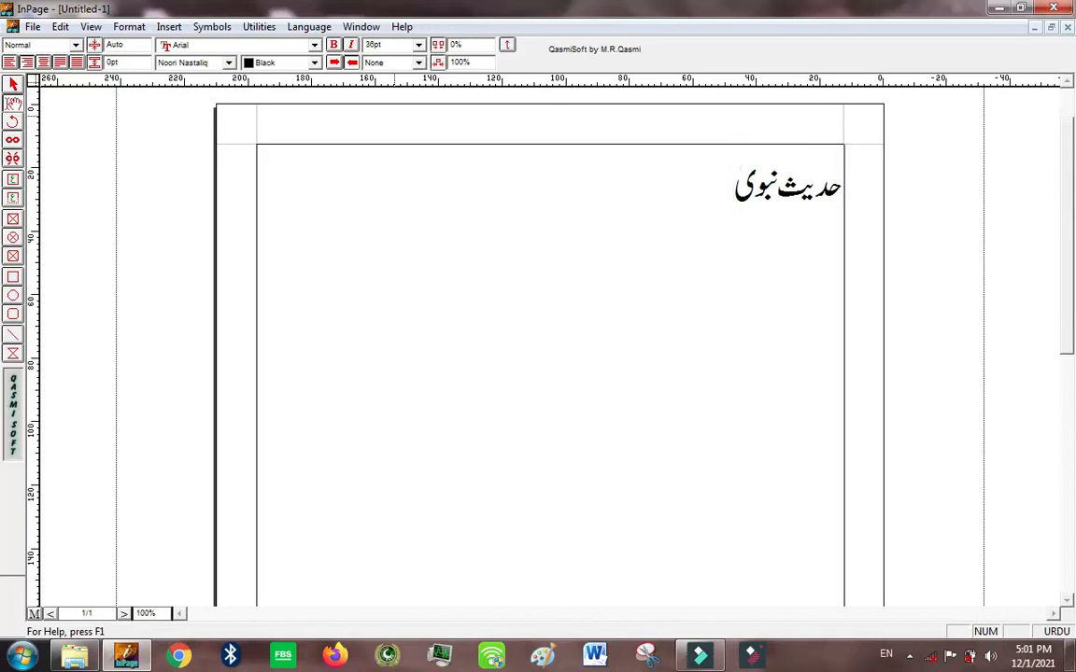
type("ﷺ")
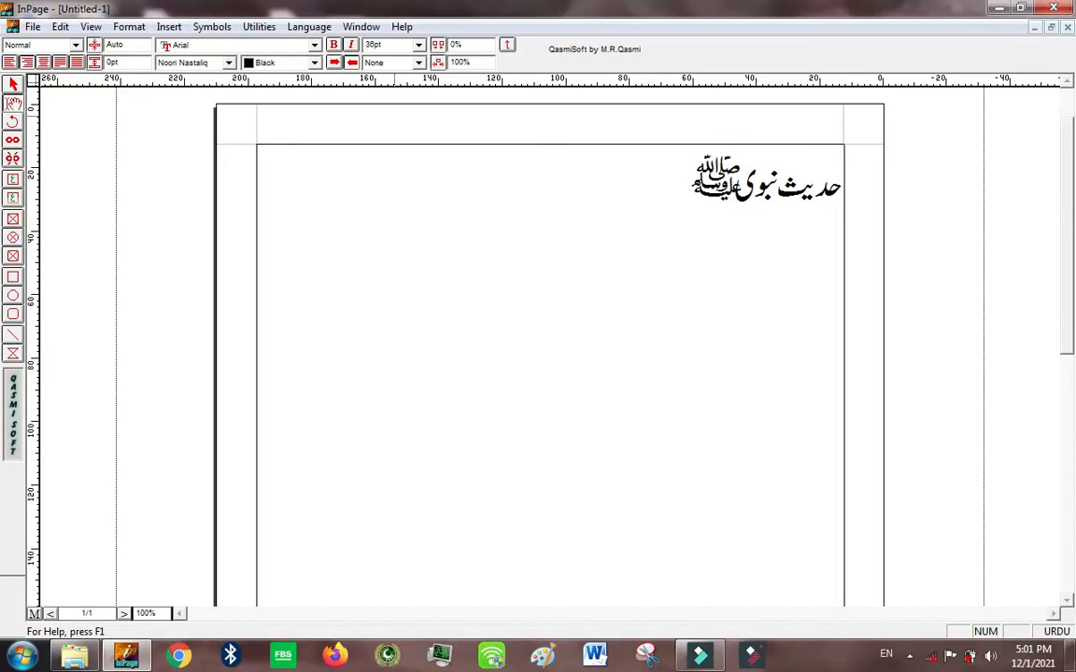
type(" کا م")
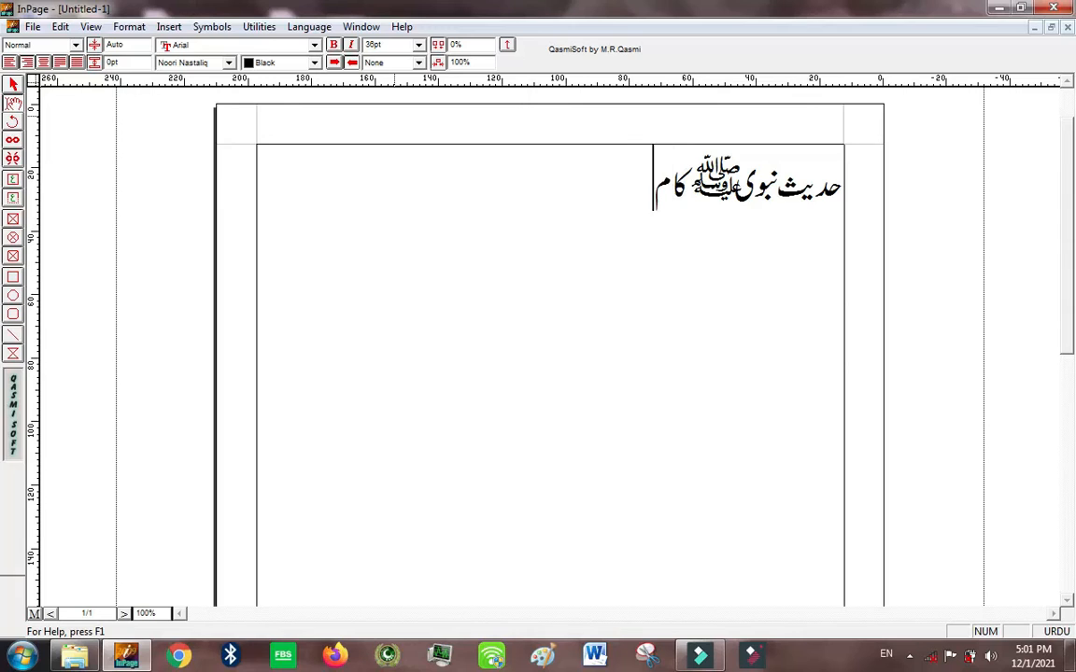
type("فہوم ہے")
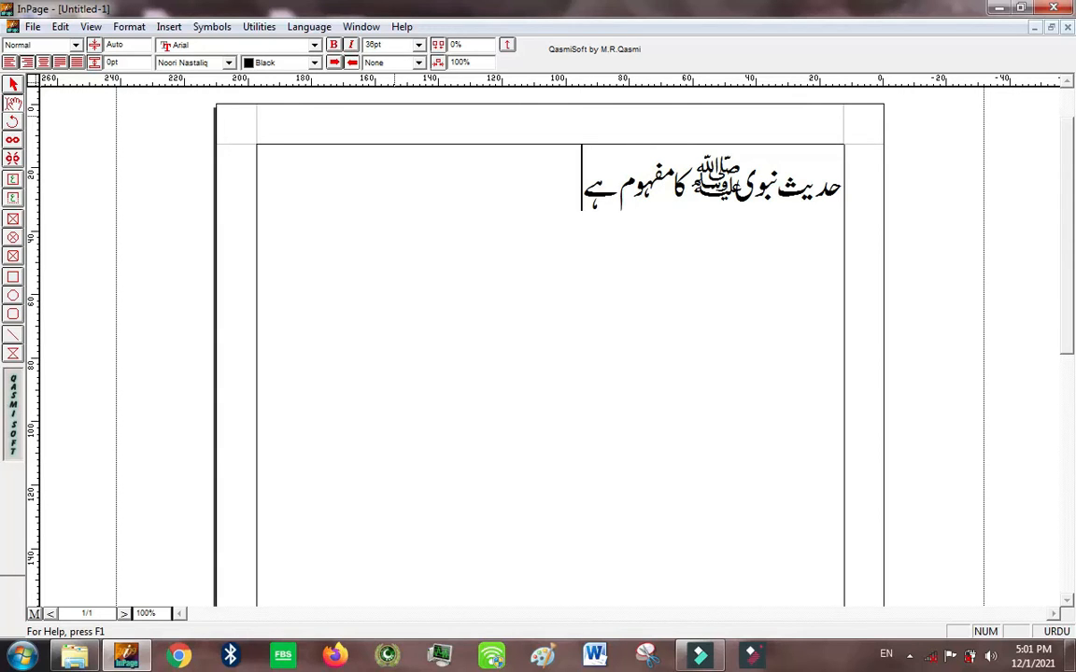
key("Return")
key("Up")
type("کہ")
key("Down")
Step: Write "جس کی نماز اس کو برائی سے نہ روکے اس کی نماز" below the heading, indented under its end
type("جس کی")
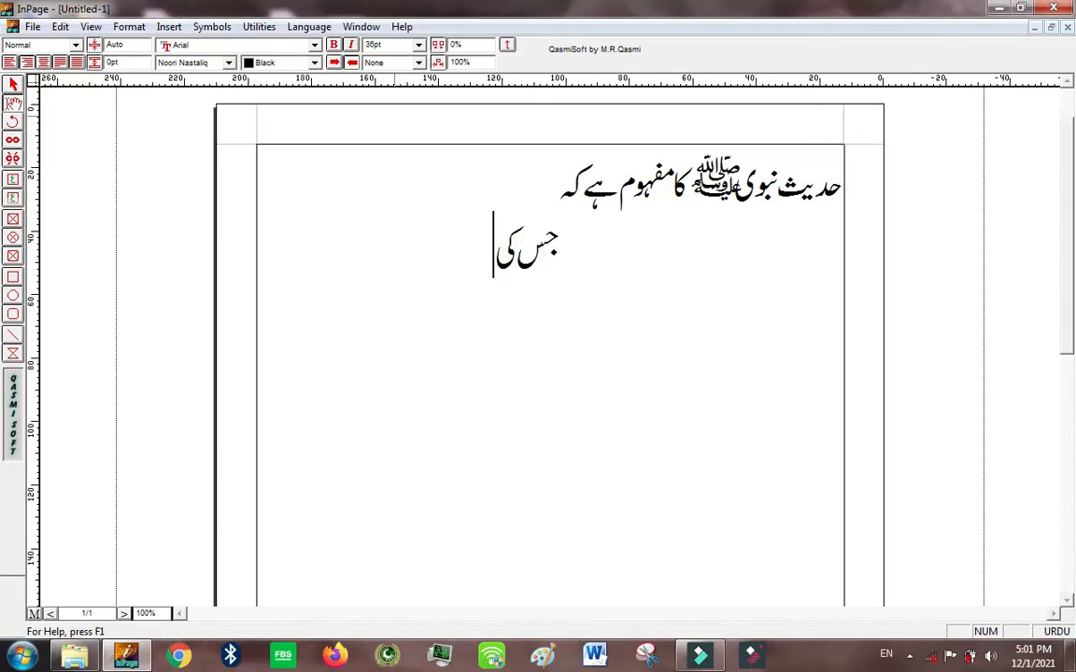
type(" نمازاس ک")
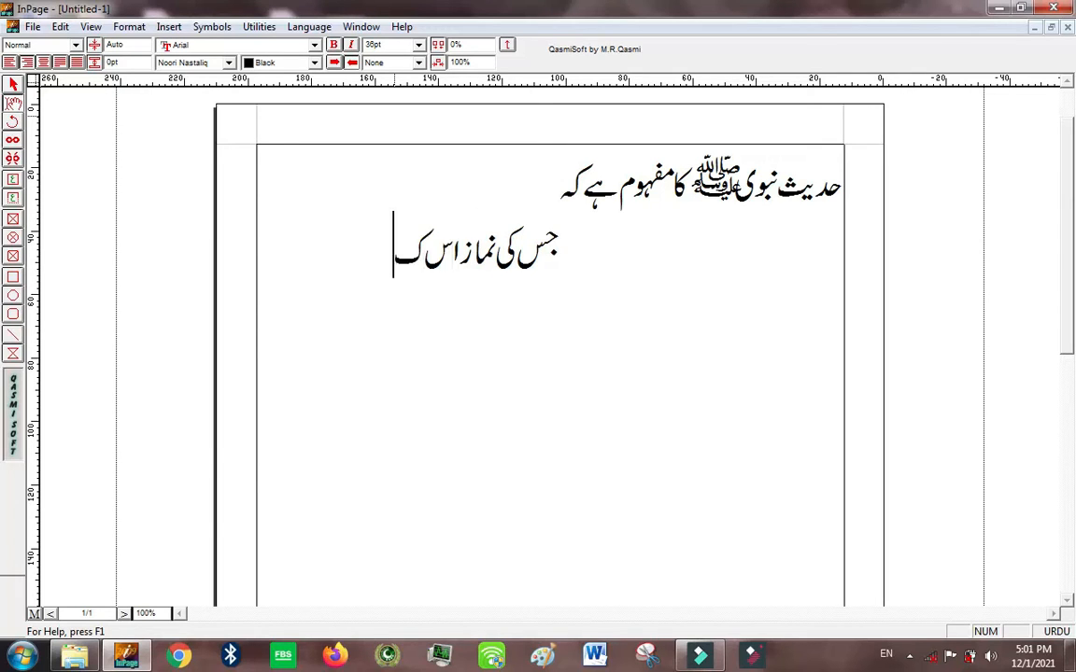
type("و برائی سے س")
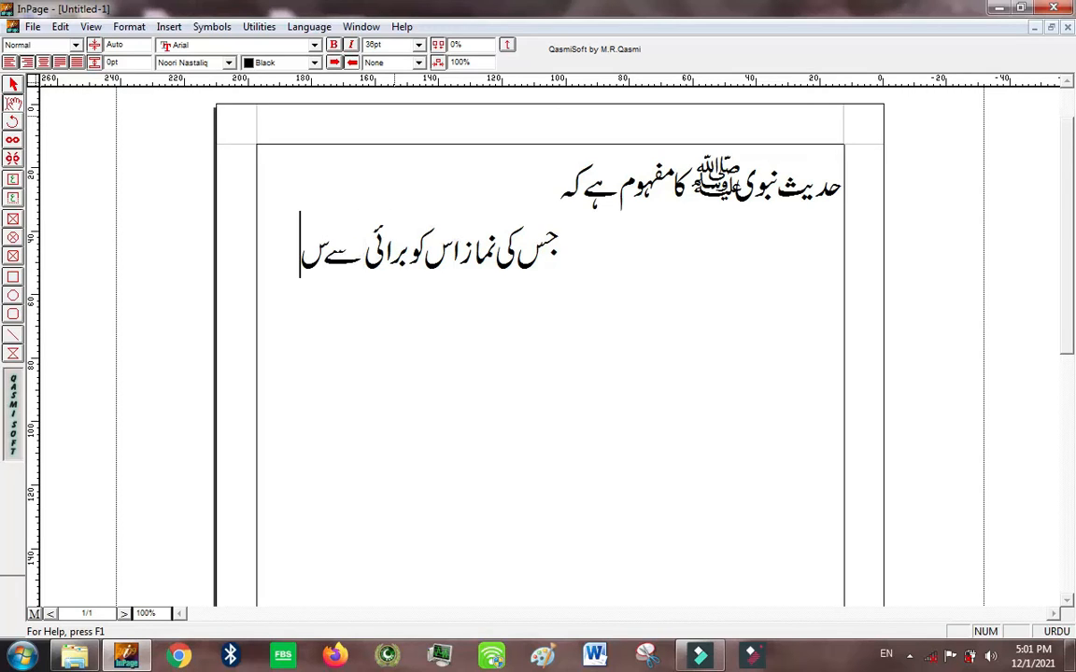
key("BackSpace")
type("نہر")
key("BackSpace")
type("روکے اس کی")
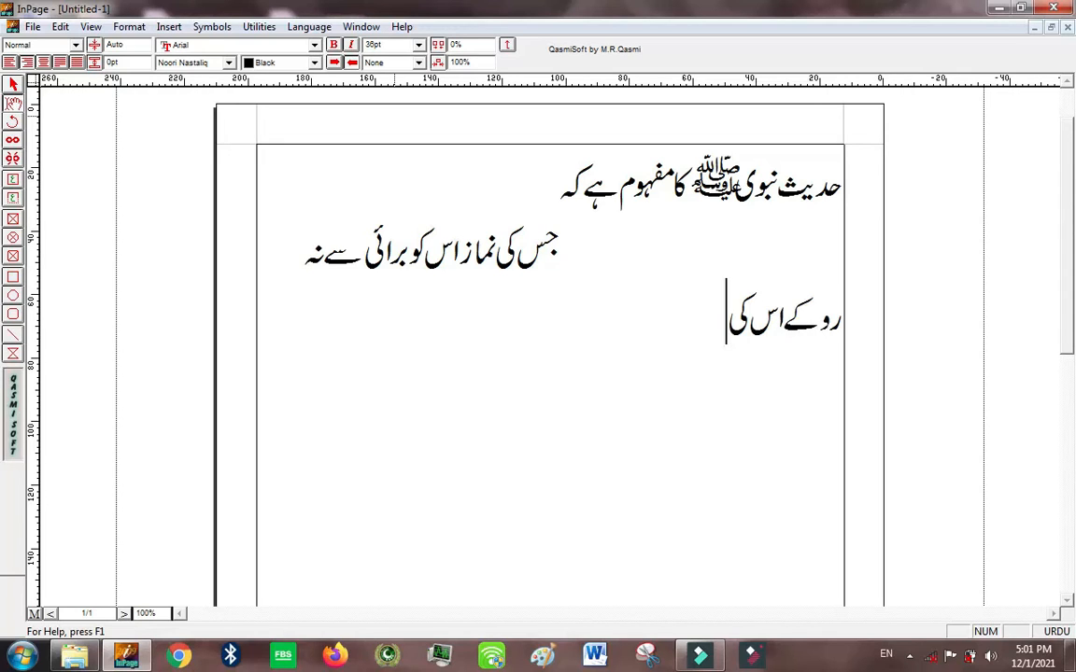
type(" نماز، نماز ہی نہیں")
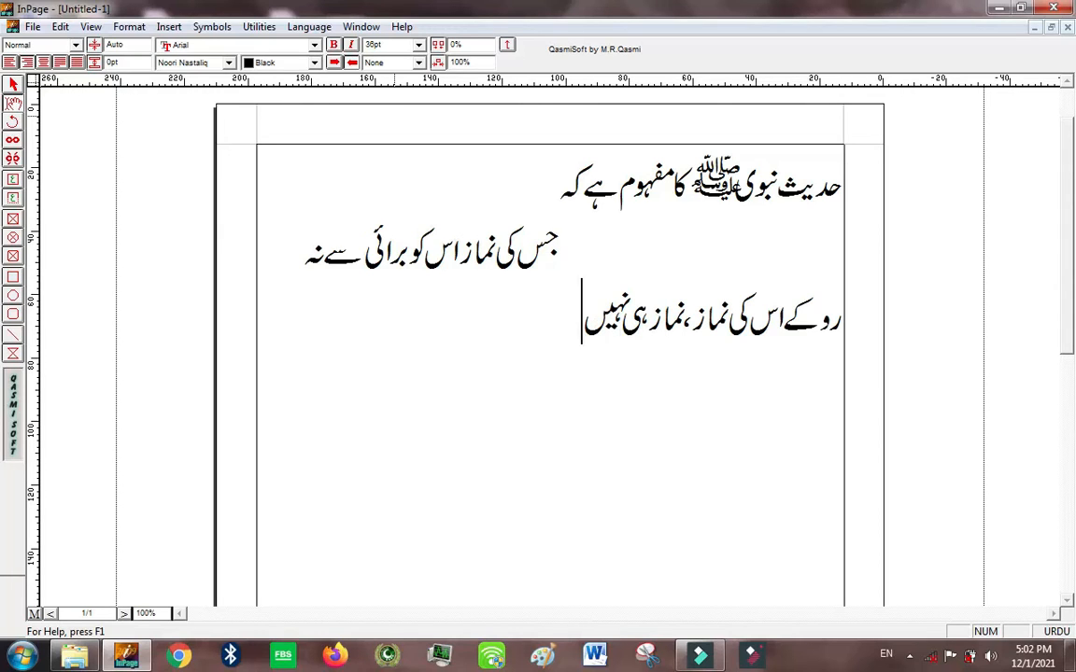
Step: Set the font size of the sentence below the heading to 24pt
left_click(568, 338)
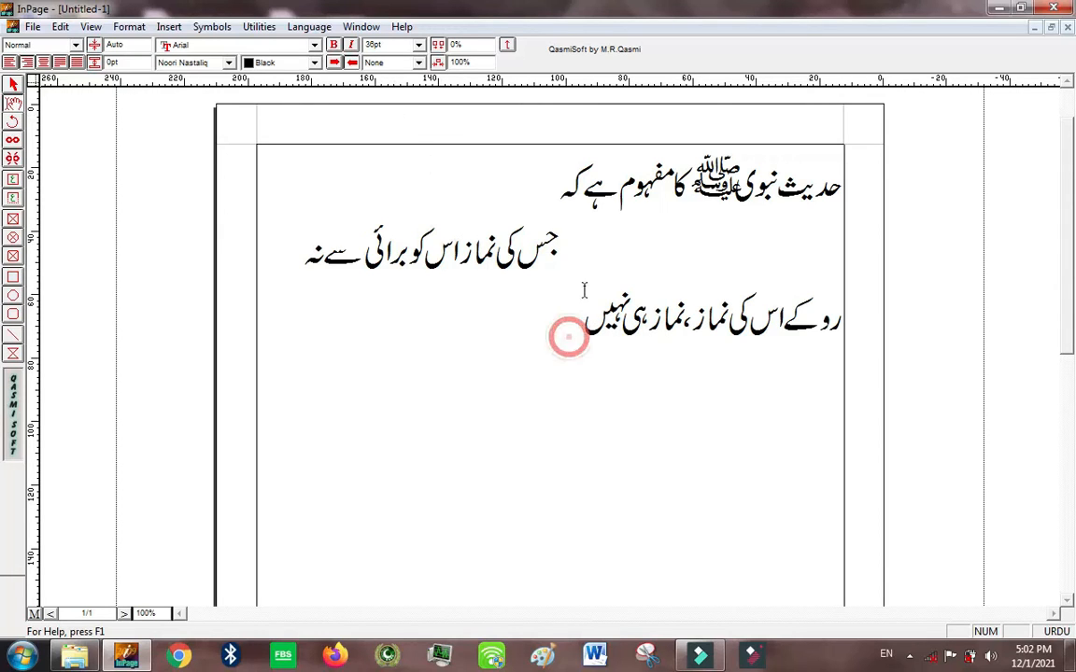
left_click_drag(584, 327, 563, 236)
left_click(418, 45)
left_click(393, 105)
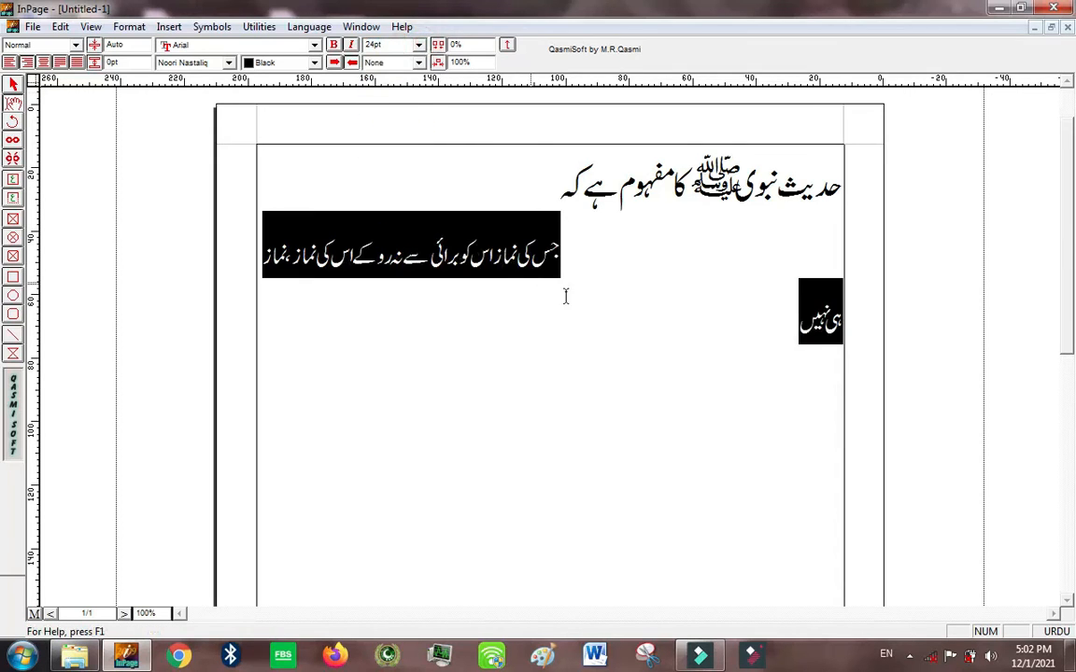
left_click(617, 305)
left_click_drag(743, 318, 600, 262)
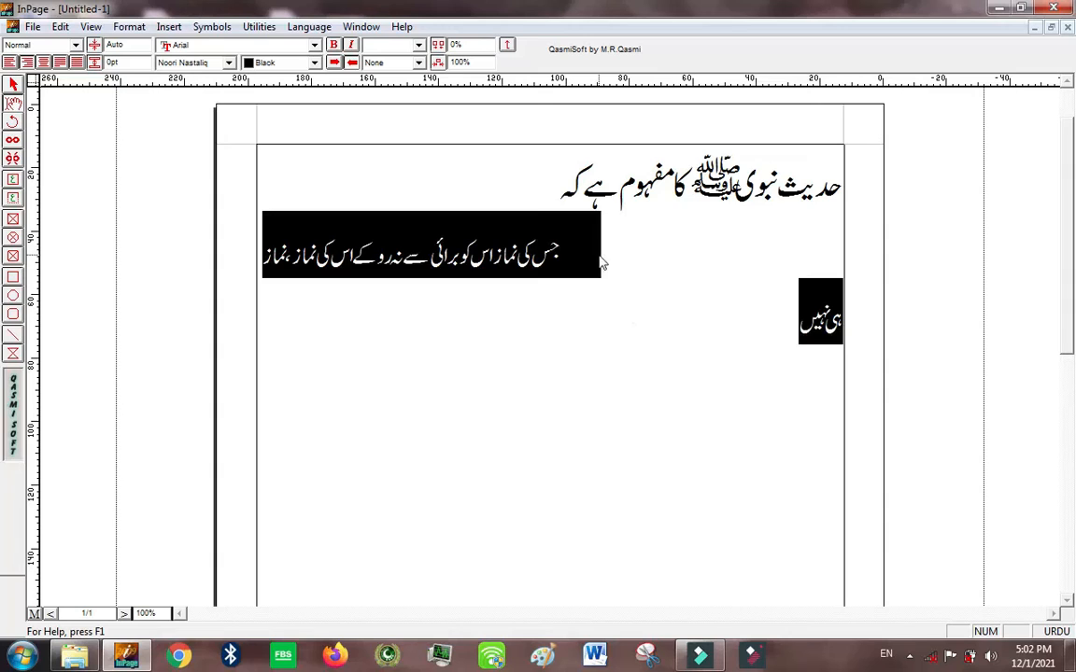
Step: Add a colon at the end of the heading line
left_click_drag(559, 187, 877, 199)
left_click(504, 217)
left_click_drag(525, 177, 940, 194)
left_click(621, 180)
left_click(406, 224)
left_click(490, 168)
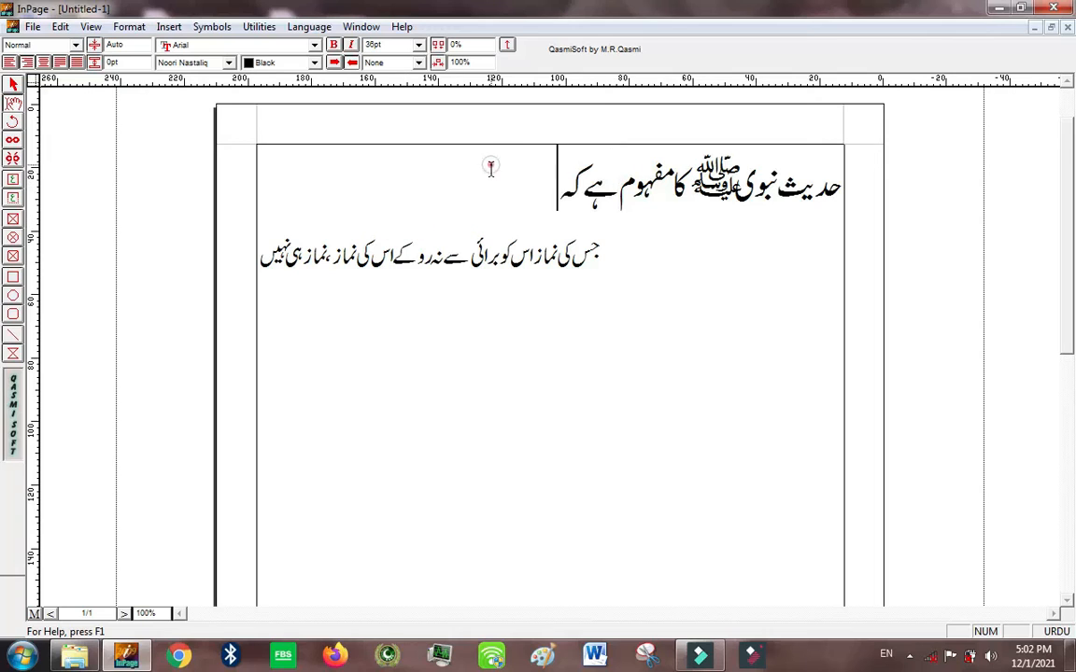
type(":")
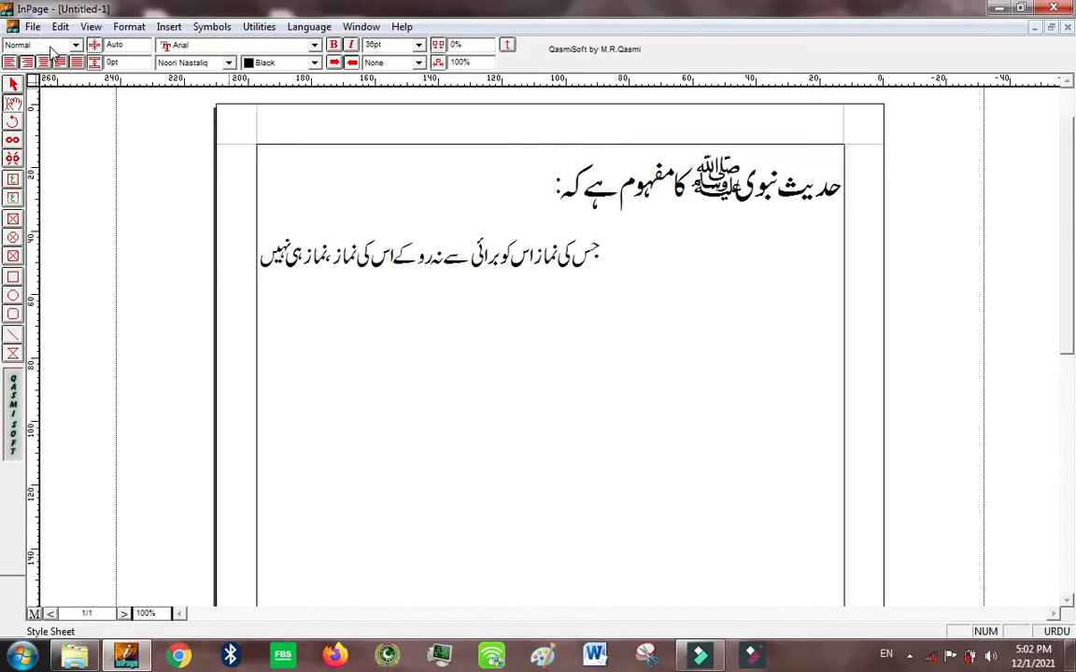
Step: Try the left, right, centre and justified alignments on the heading, finishing with left alignment
left_click(10, 62)
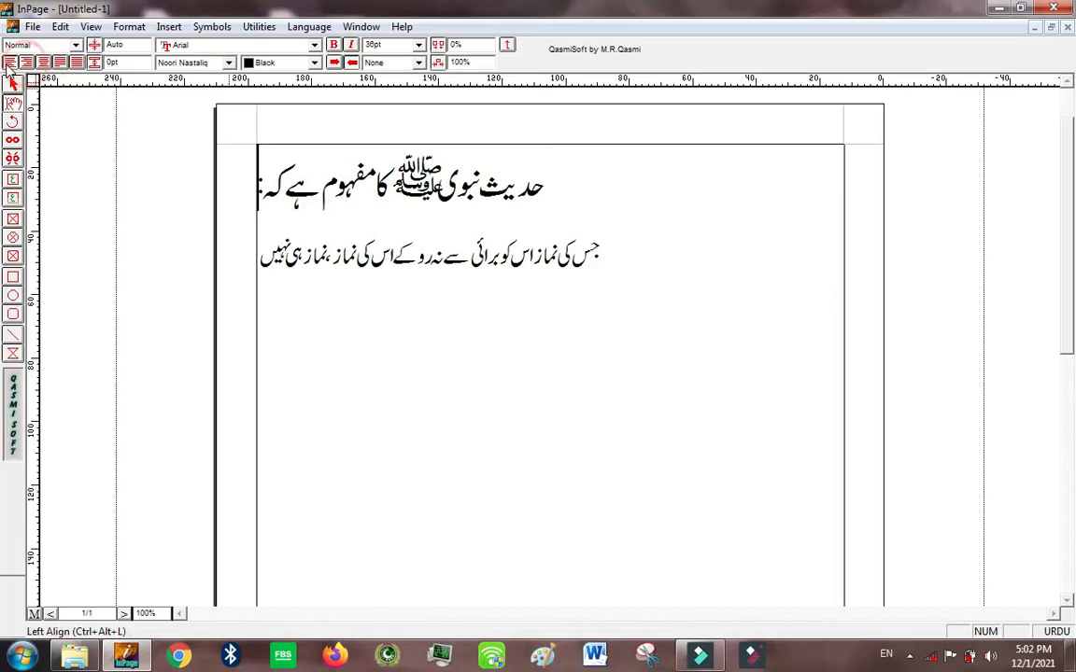
left_click(26, 61)
left_click(43, 62)
left_click(61, 64)
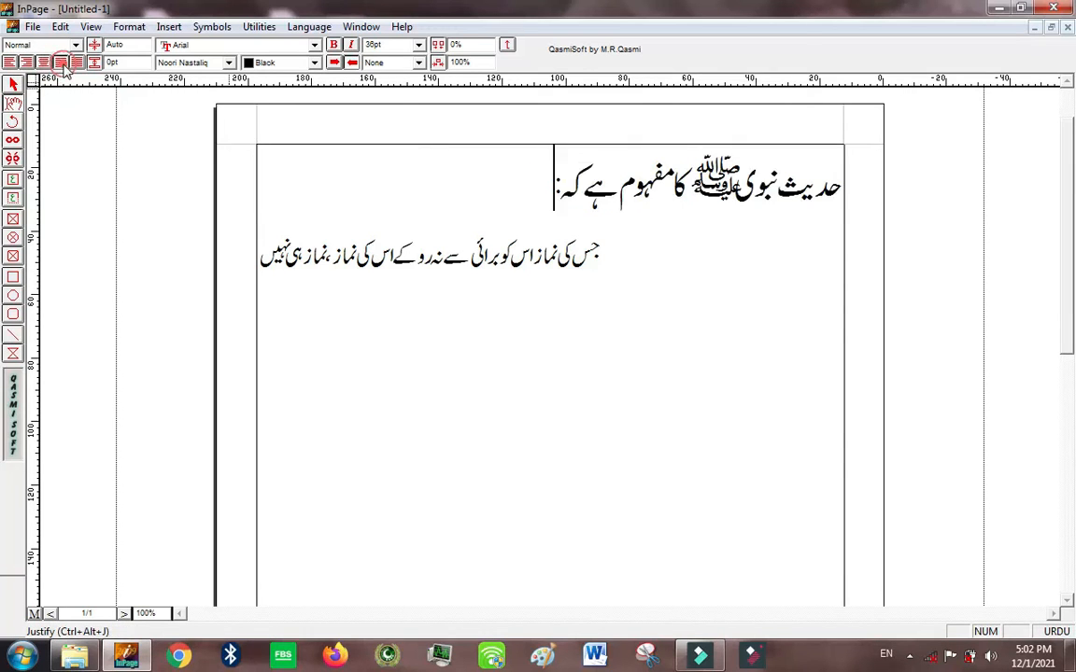
left_click(77, 62)
left_click(23, 62)
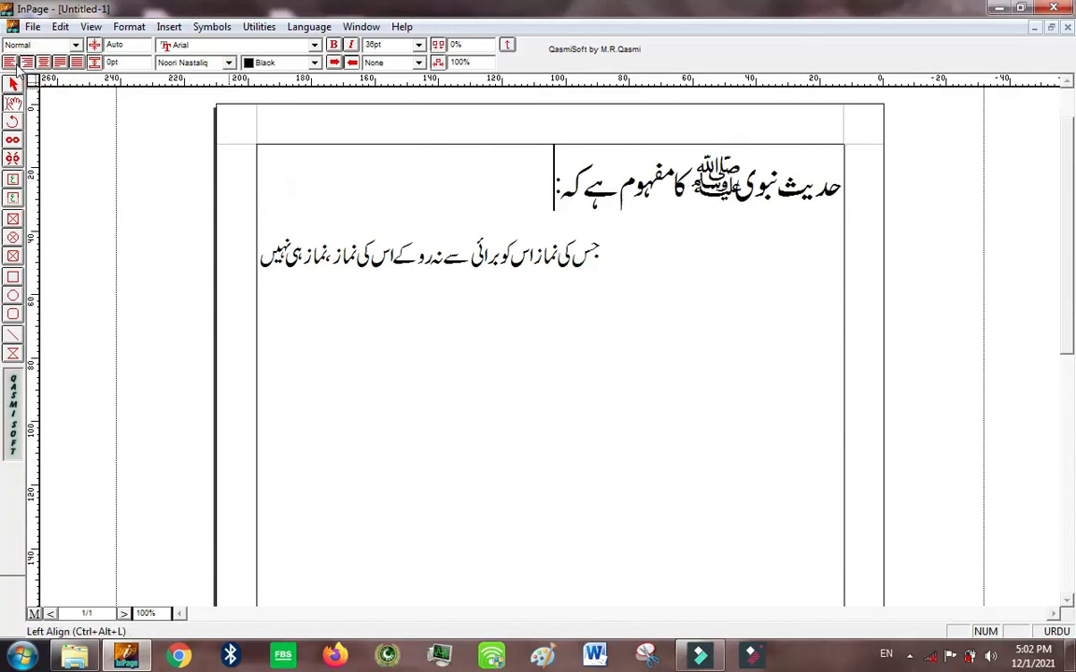
left_click(9, 62)
left_click(26, 62)
left_click(10, 61)
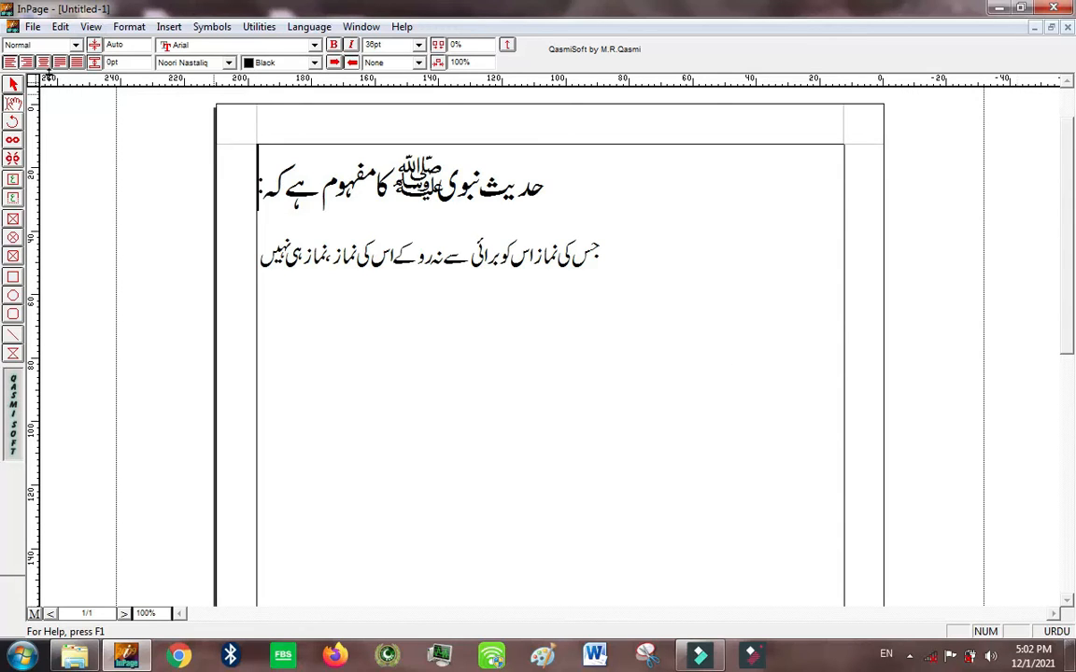
Step: Move the heading back to the right margin and start a new left-aligned line below the sentence
left_click(43, 62)
left_click(10, 61)
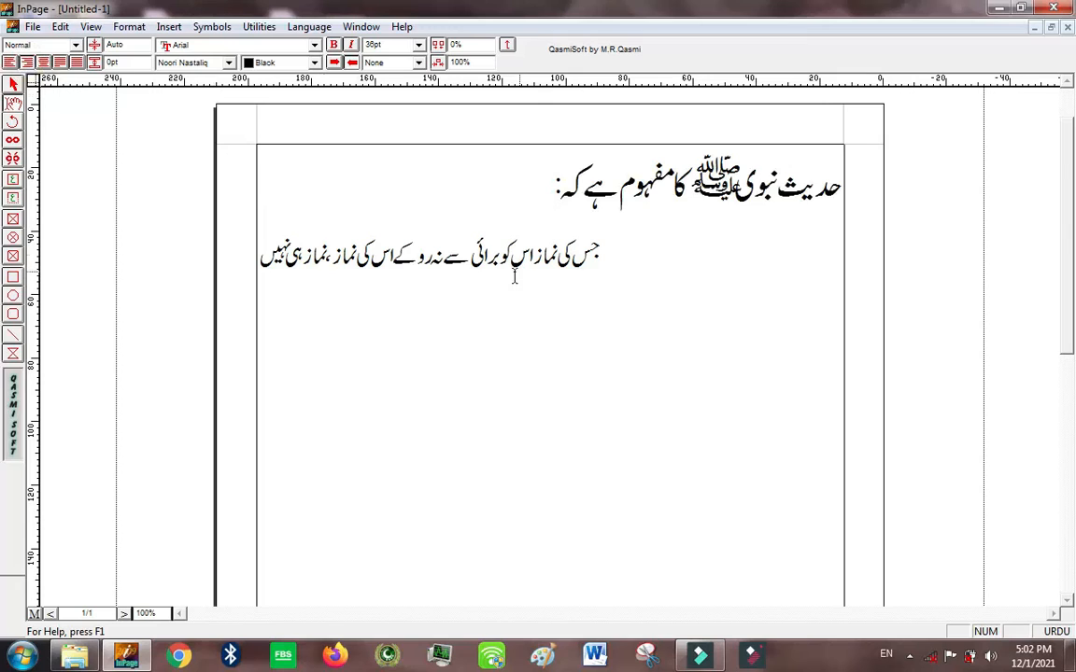
left_click(263, 250)
key("Return")
left_click(11, 62)
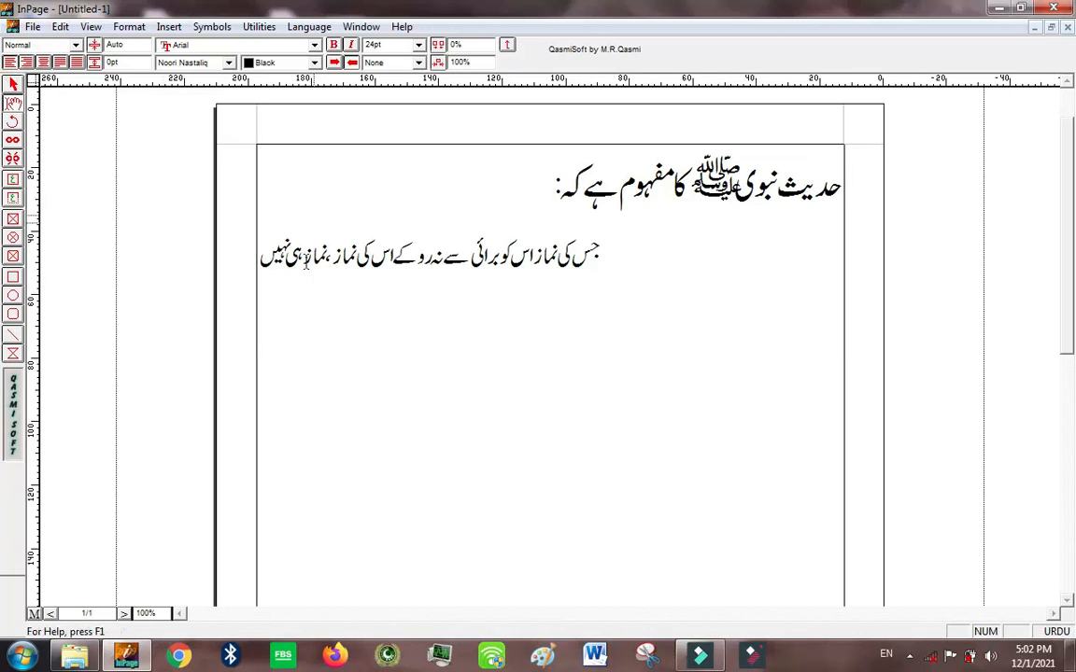
left_click(10, 64)
Step: Switch the typing language to English and write "Asalam o alikum" on the line below the sentence
left_click(1059, 635)
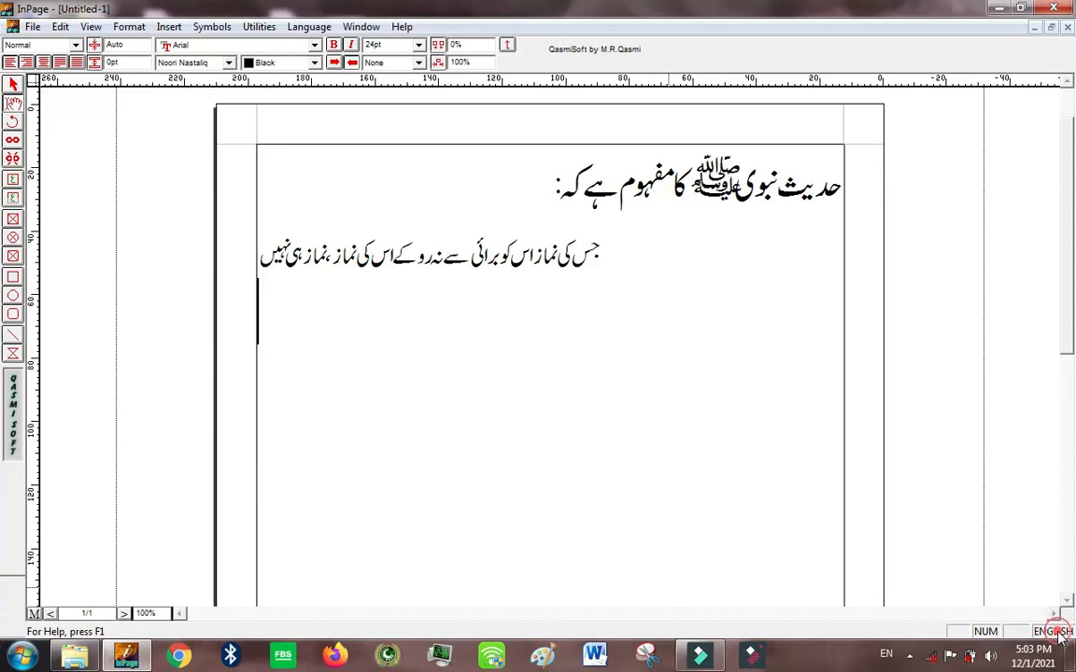
left_click(444, 353)
type("A")
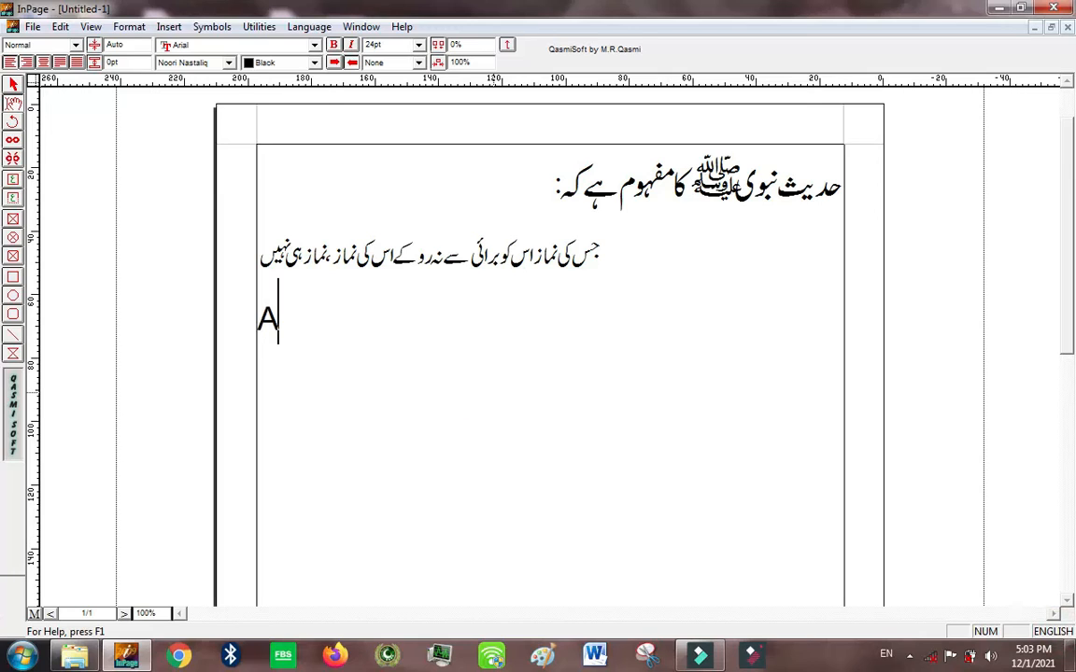
type("salam ")
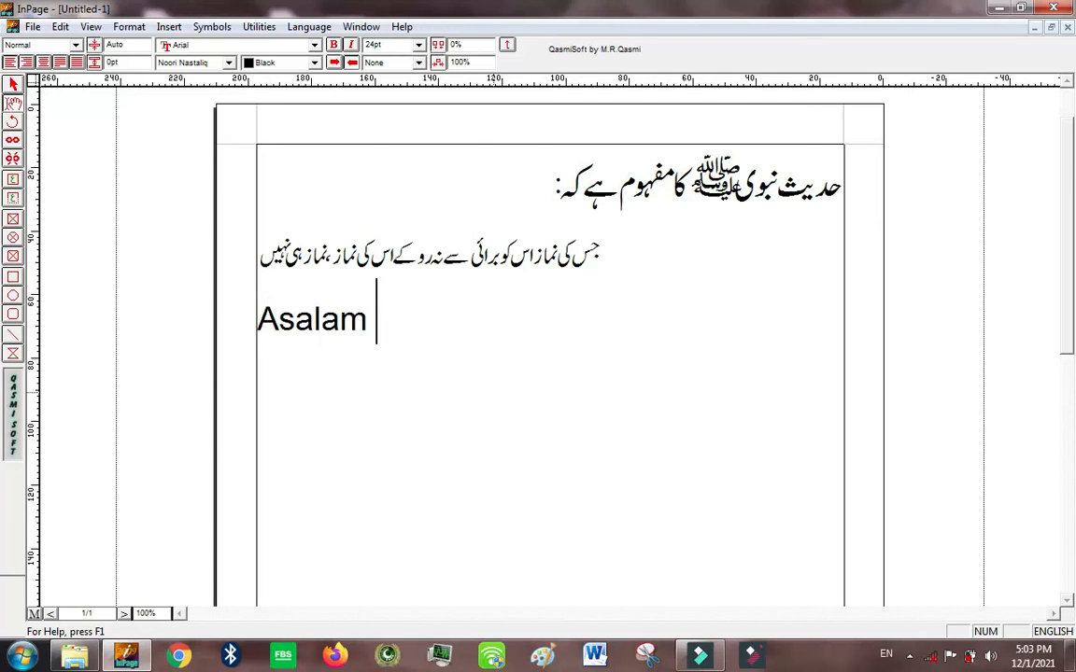
type("o alikum")
key("BackSpace")
type("um")
Step: Delete the English greeting and switch the typing language back to Urdu
mouse_move(588, 338)
left_mouse_down()
mouse_move(384, 367)
mouse_move(244, 353)
mouse_move(261, 349)
left_mouse_up()
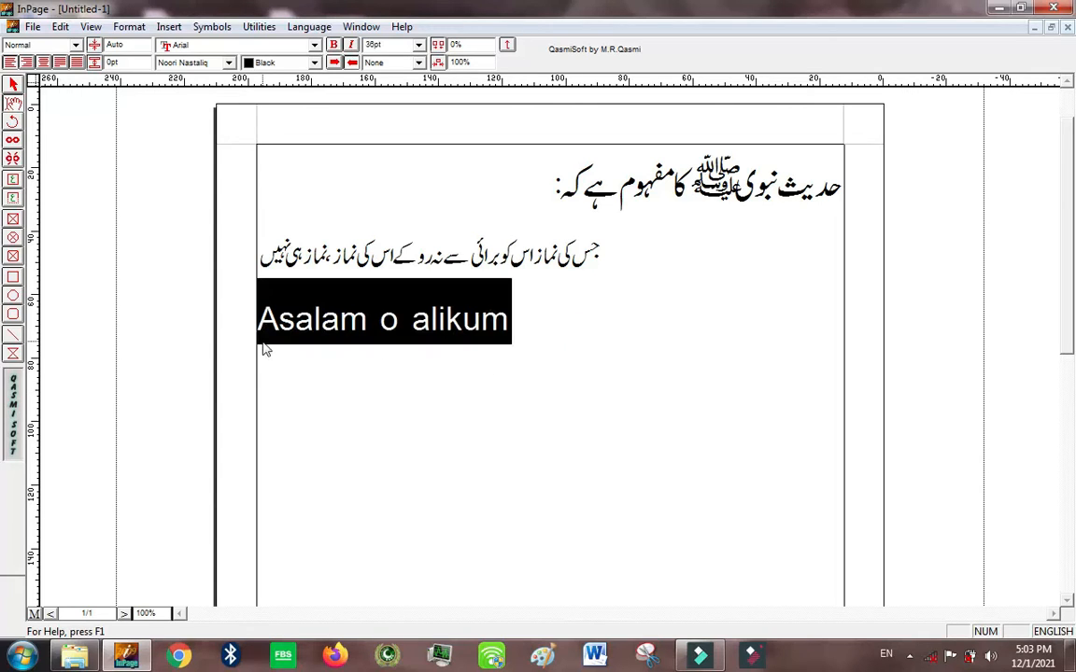
key("Delete")
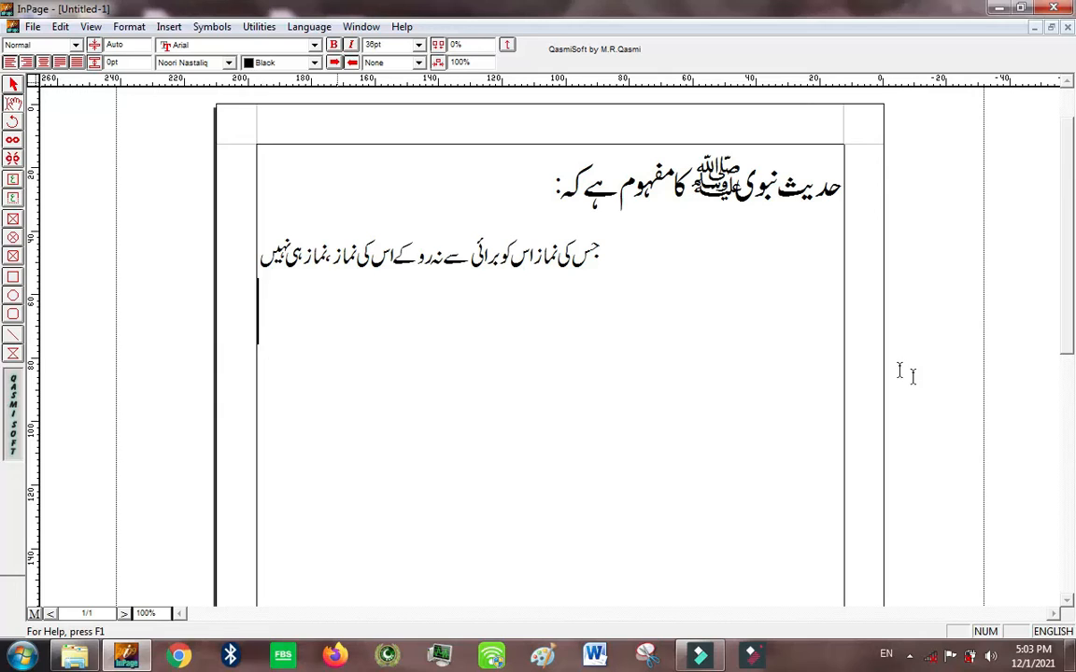
left_click(1066, 633)
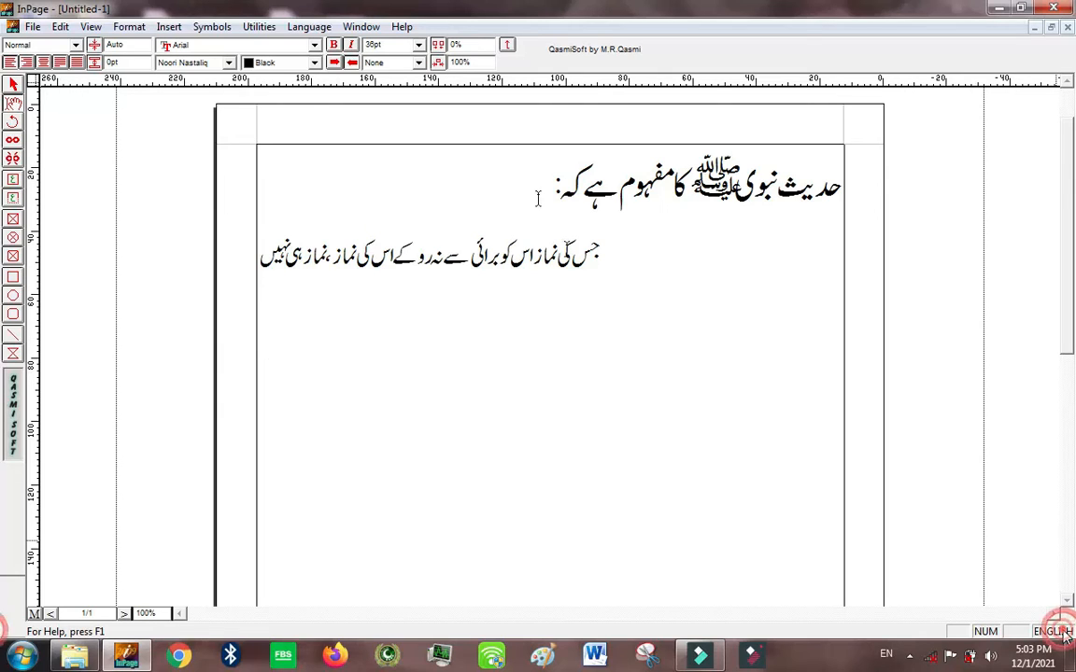
Step: Try left alignment on the heading line, finishing with right alignment
left_click_drag(554, 187, 646, 195)
left_click(642, 194)
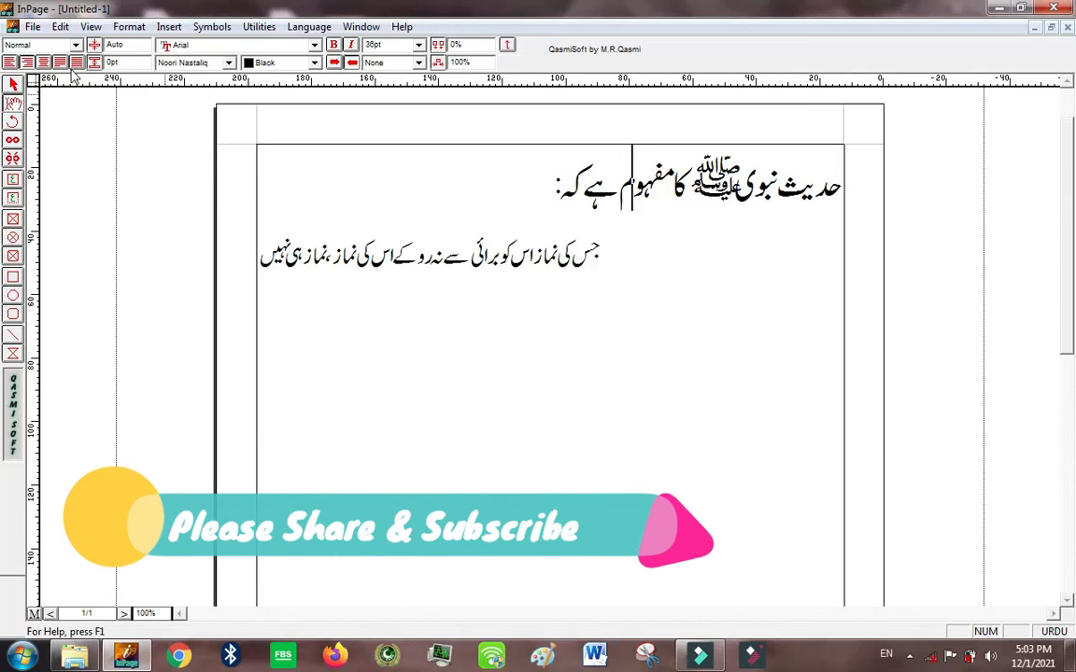
left_click(13, 65)
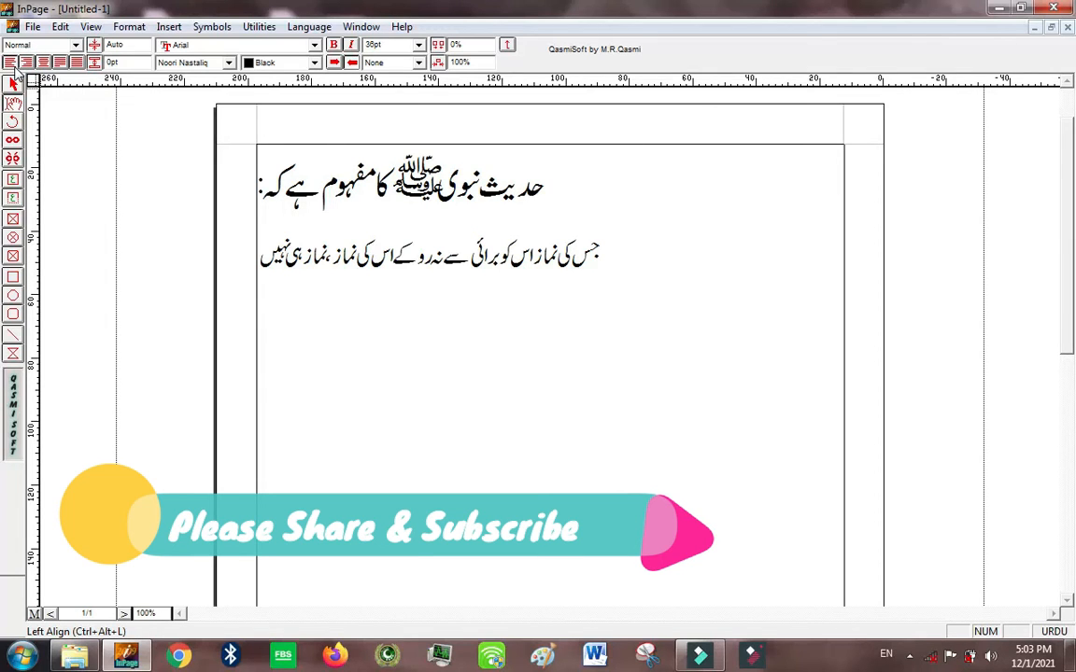
left_click(27, 63)
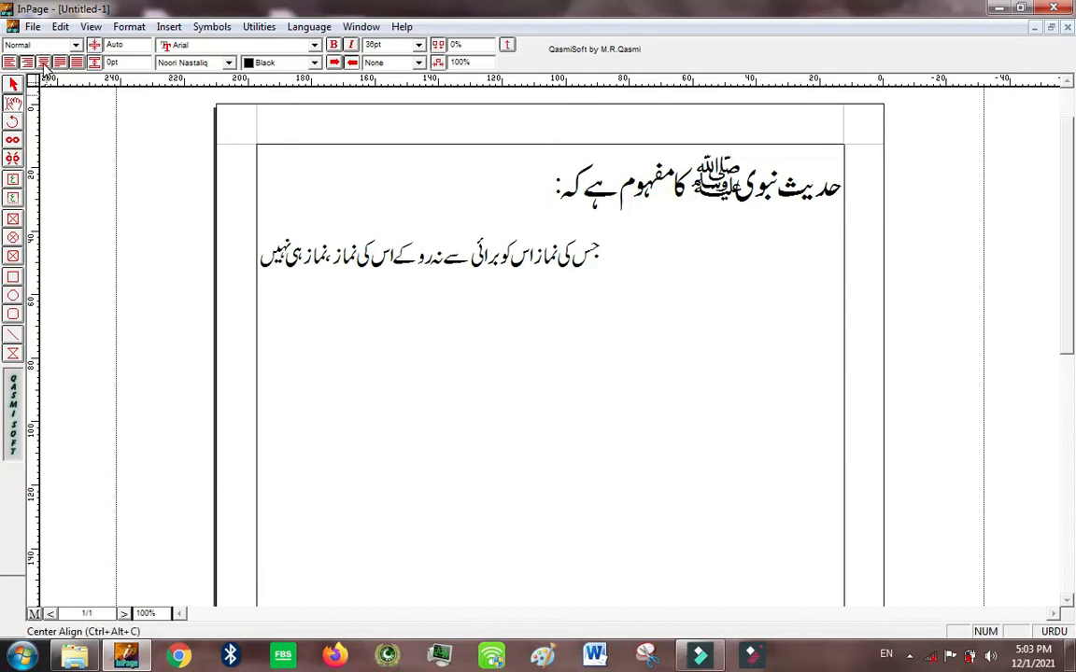
Step: Remove the blank space in front of the sentence below the heading
left_click(389, 252)
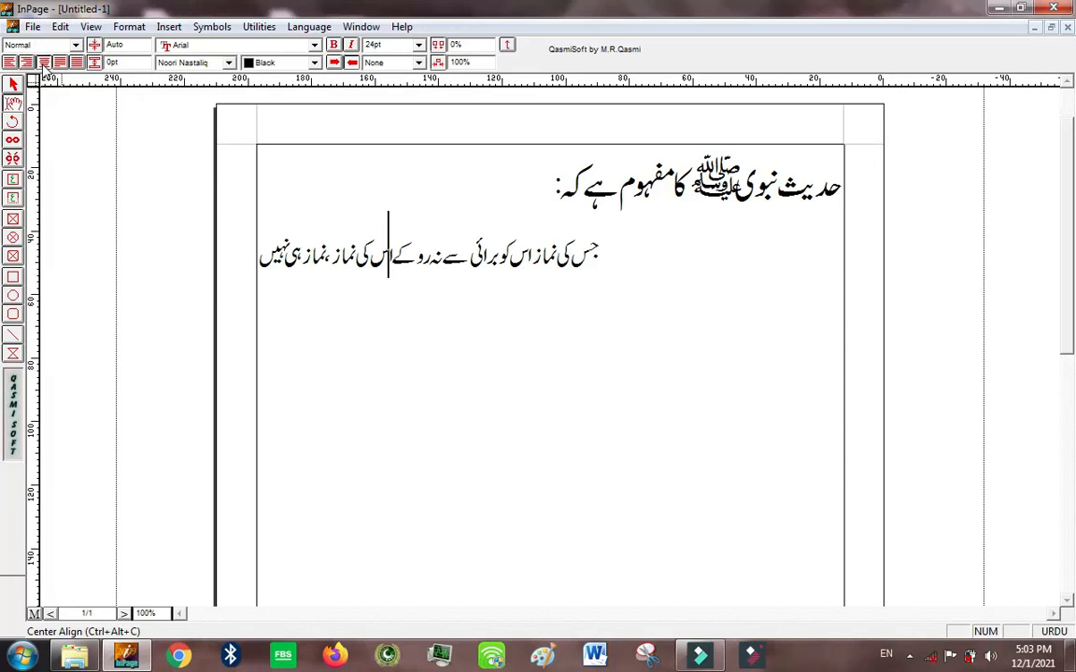
left_click(622, 263)
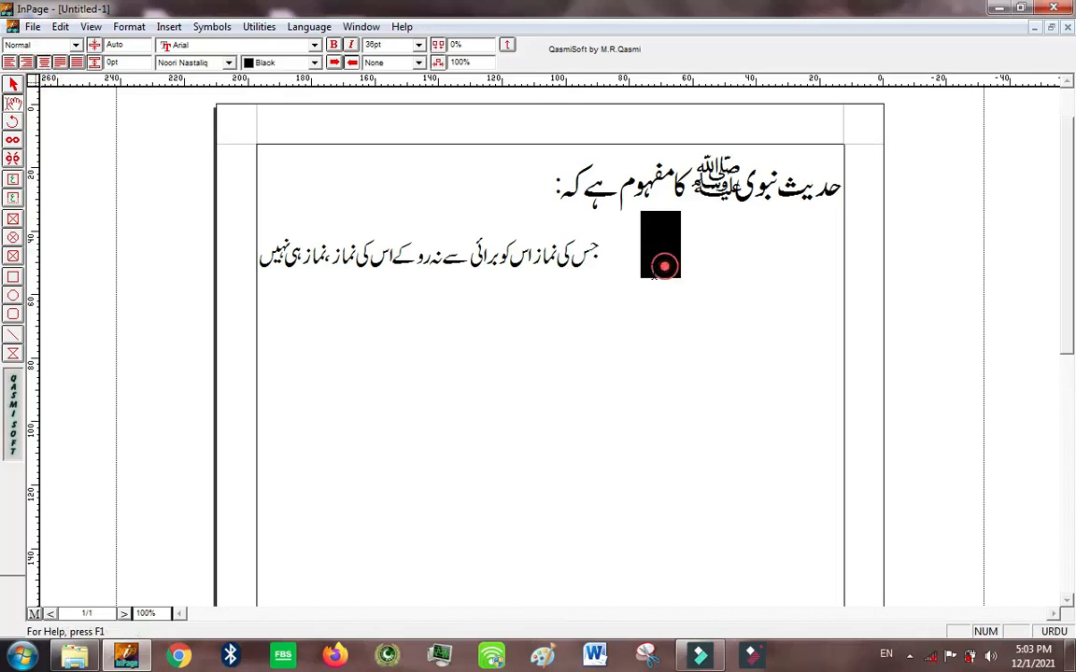
left_click_drag(608, 258, 881, 279)
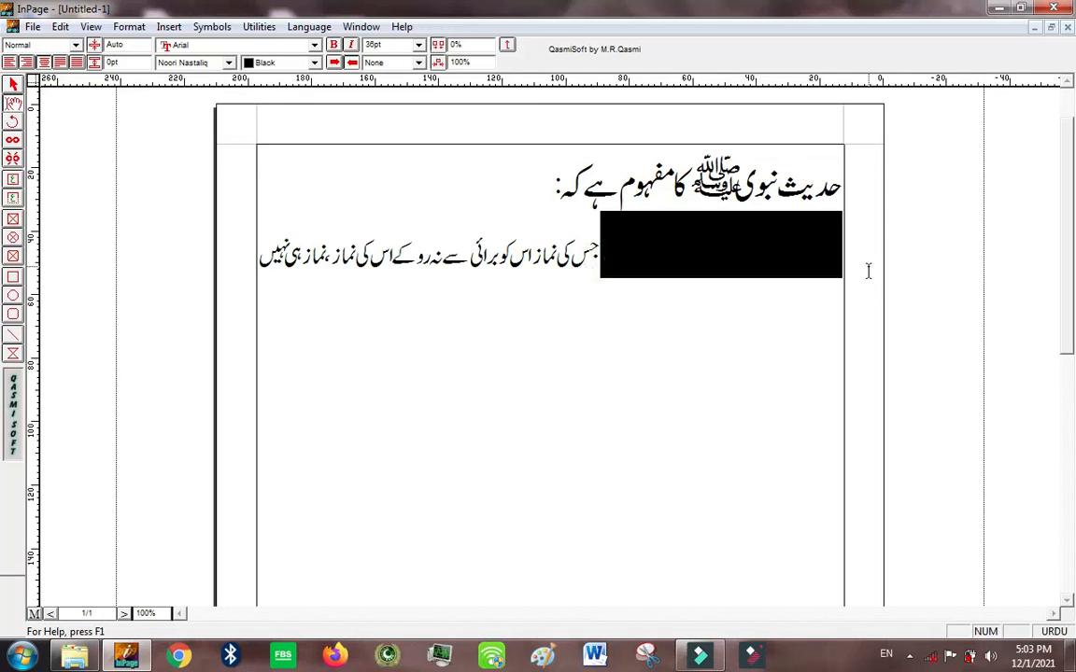
key("BackSpace")
Step: Try the left, right, centre, justified and fully justified alignments on the sentence, finishing with justified
left_click(11, 62)
left_click(27, 62)
left_click(43, 62)
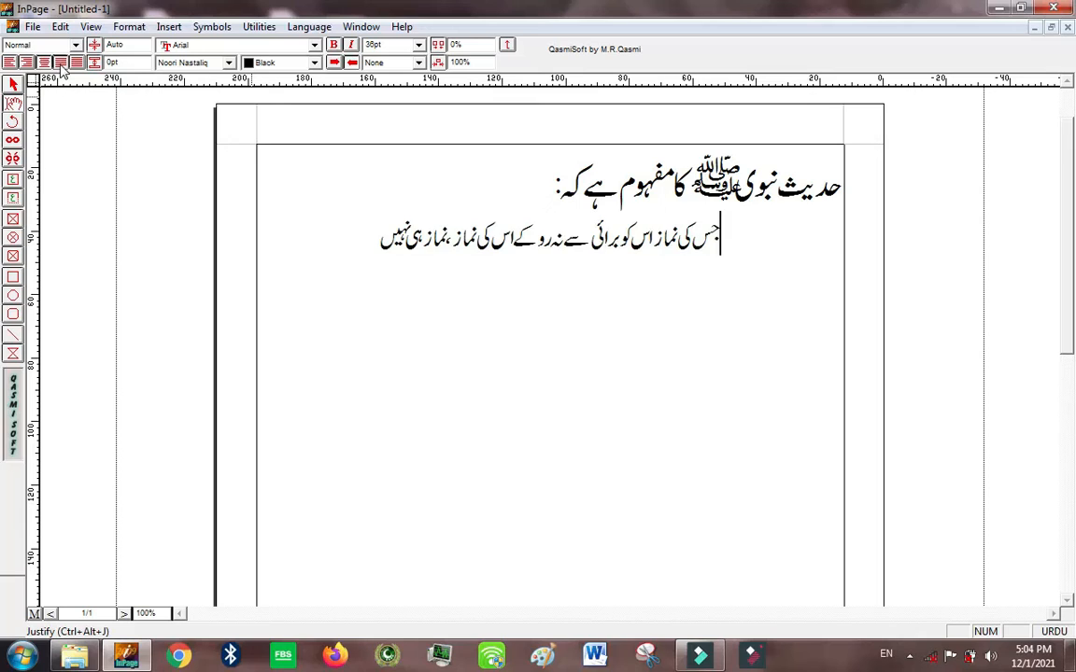
left_click(60, 62)
left_click(78, 62)
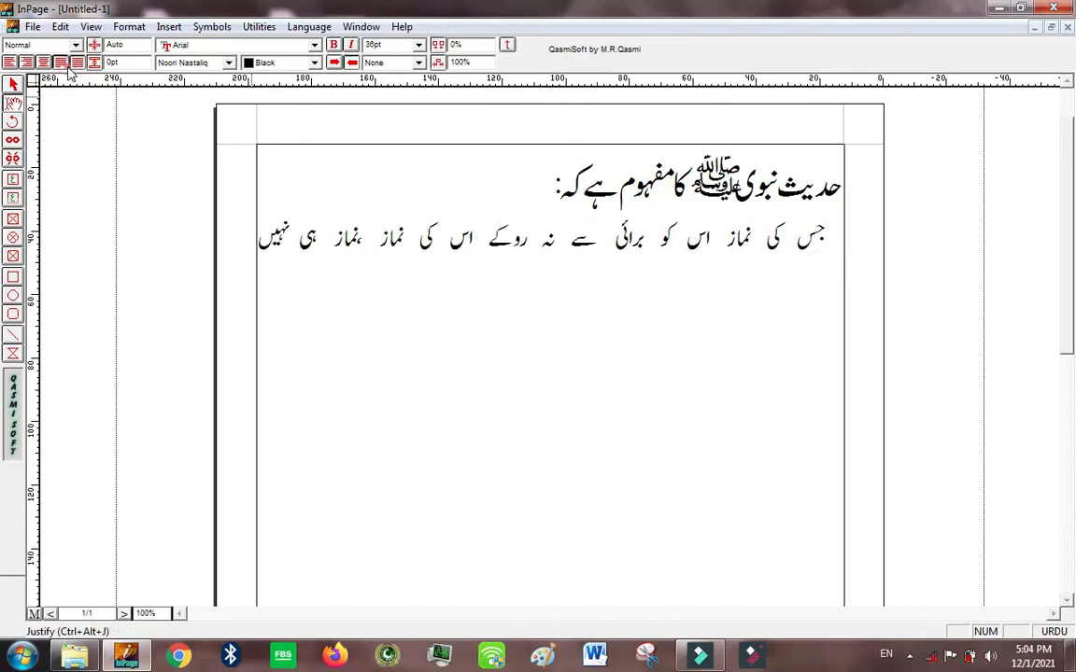
left_click(62, 63)
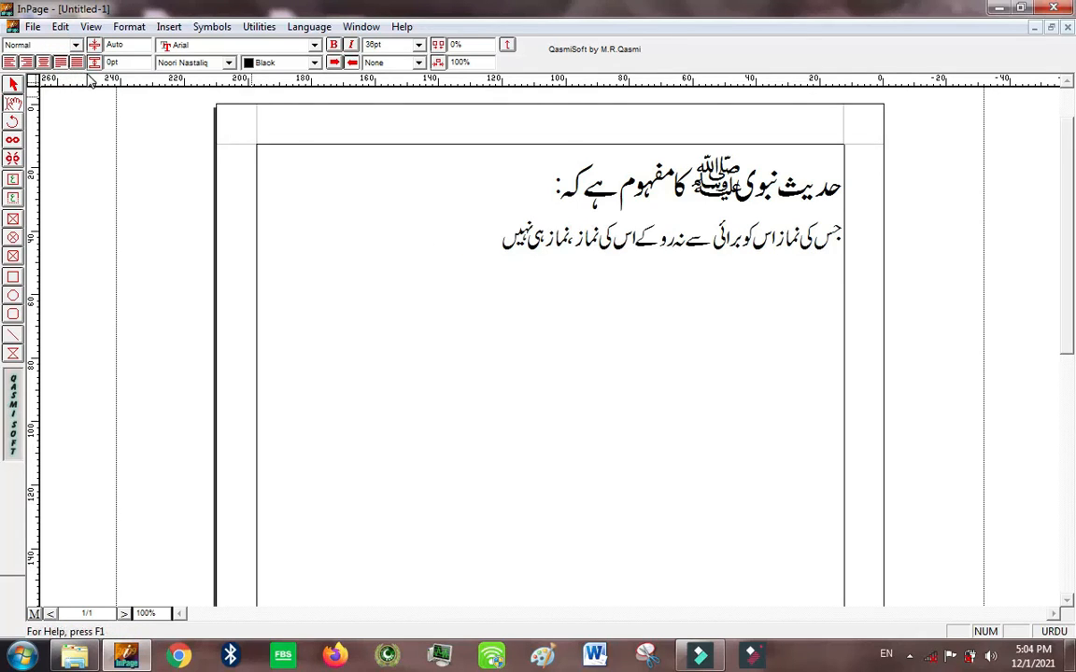
left_click(78, 63)
left_click(60, 63)
left_click(77, 62)
left_click(60, 63)
Step: Try full justification on the heading and the sentence together, finishing with both lines centred
left_click(457, 228)
left_click_drag(527, 207, 936, 153)
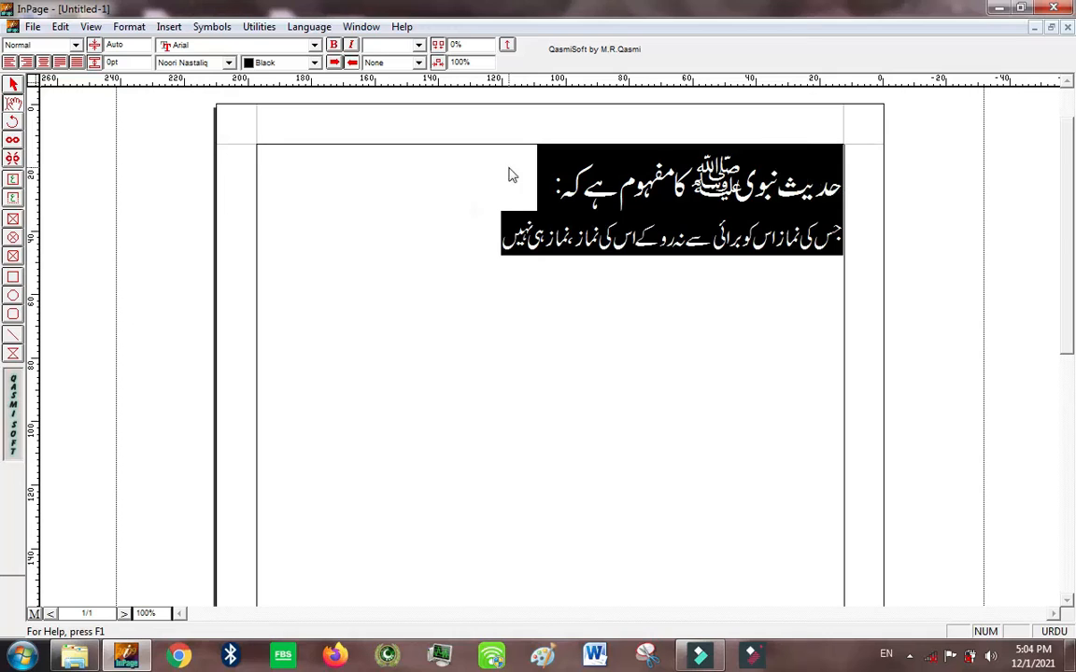
left_click(77, 63)
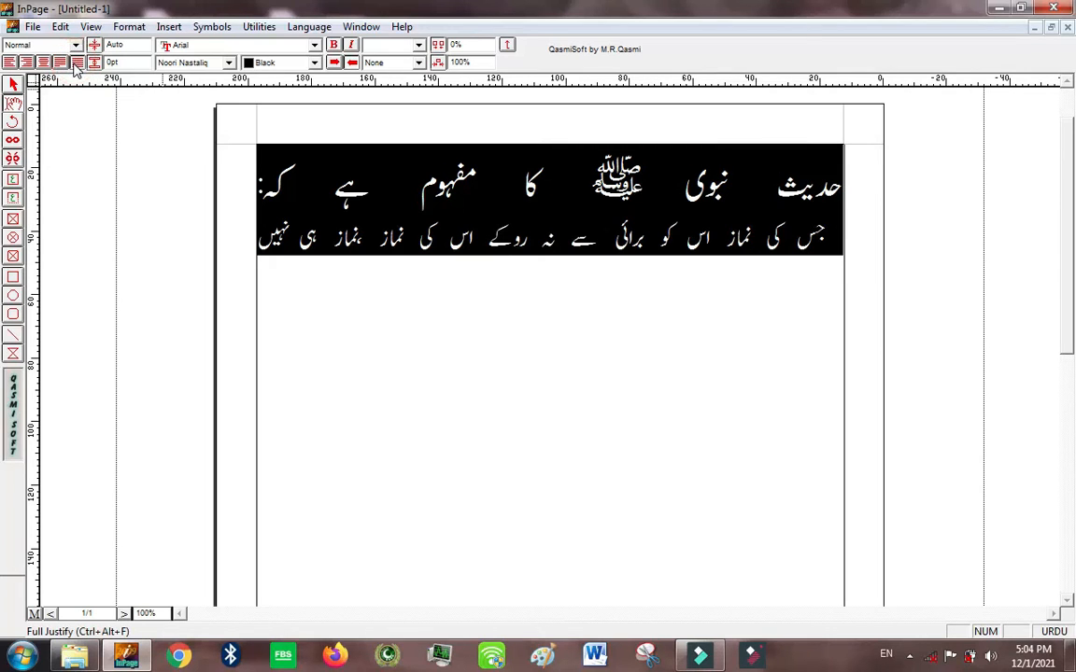
left_click(43, 63)
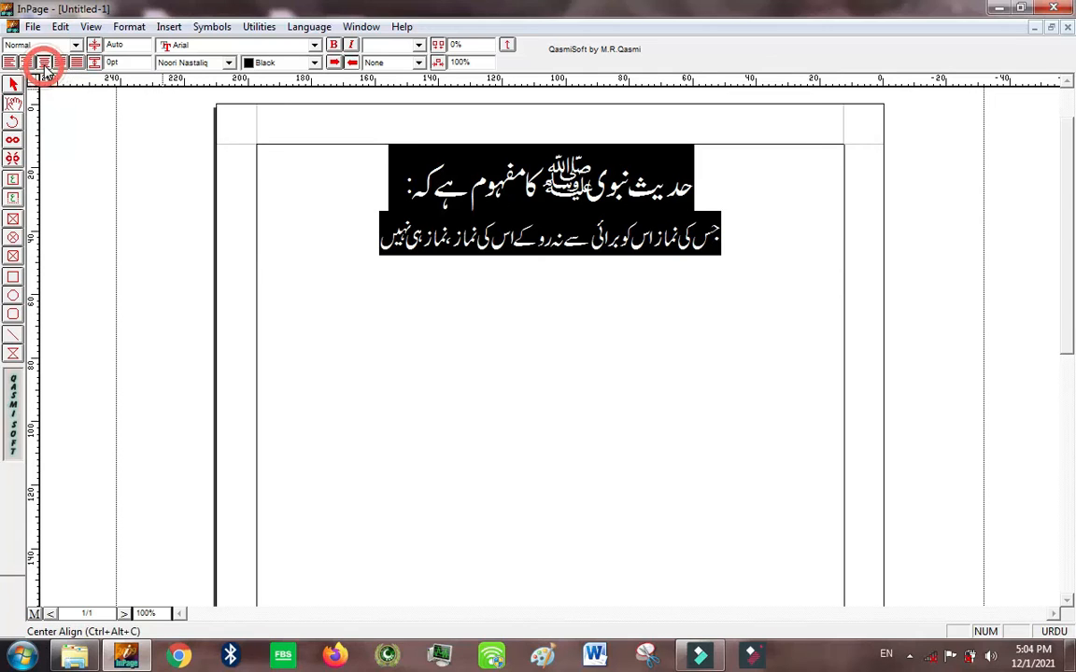
Step: Try a line leading of 10pt on the sentence below the heading, and undo it
left_click(368, 281)
left_click_drag(368, 246, 475, 248)
left_click(390, 215)
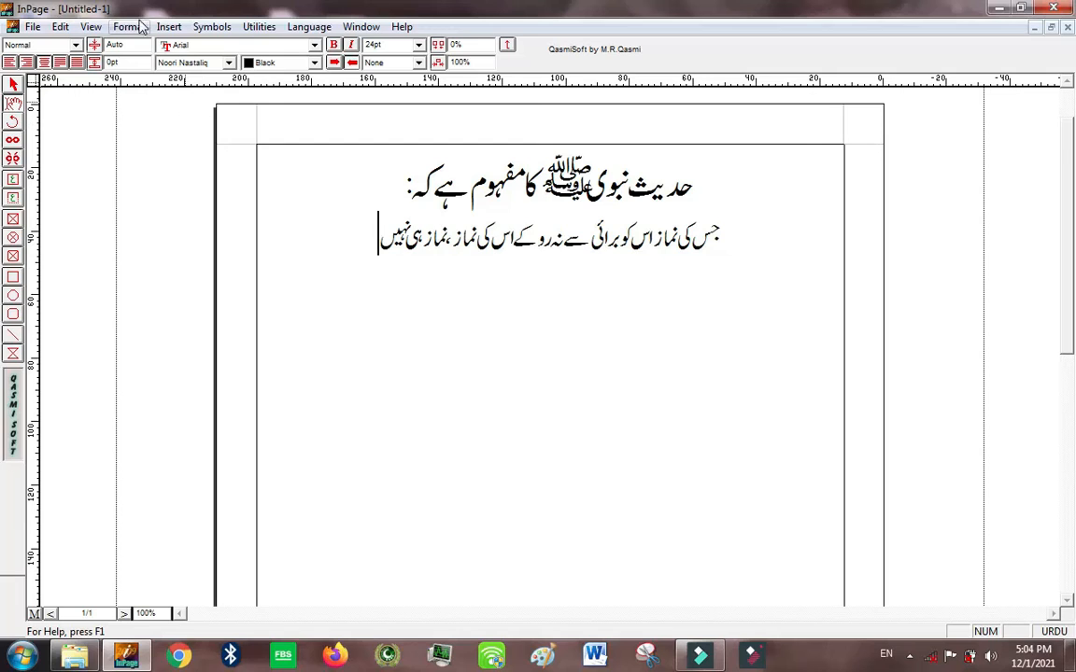
left_click(113, 44)
type("10")
key("Return")
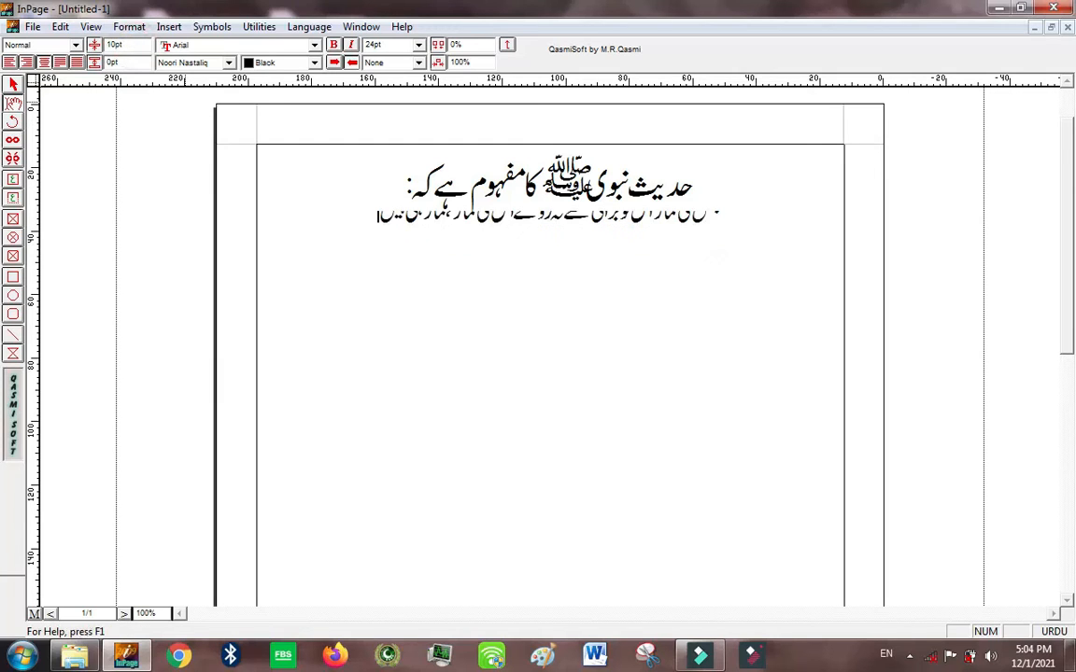
key("ctrl+z")
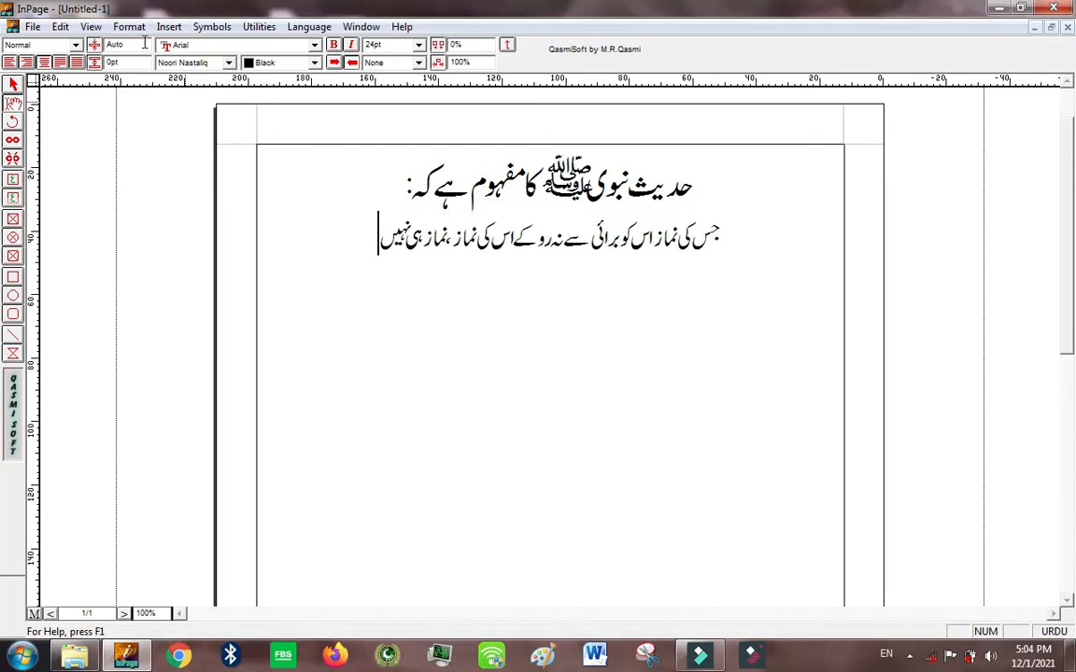
Step: Try a line leading of 100pt on the sentence, and restore automatic leading by entering 0
left_click(110, 45)
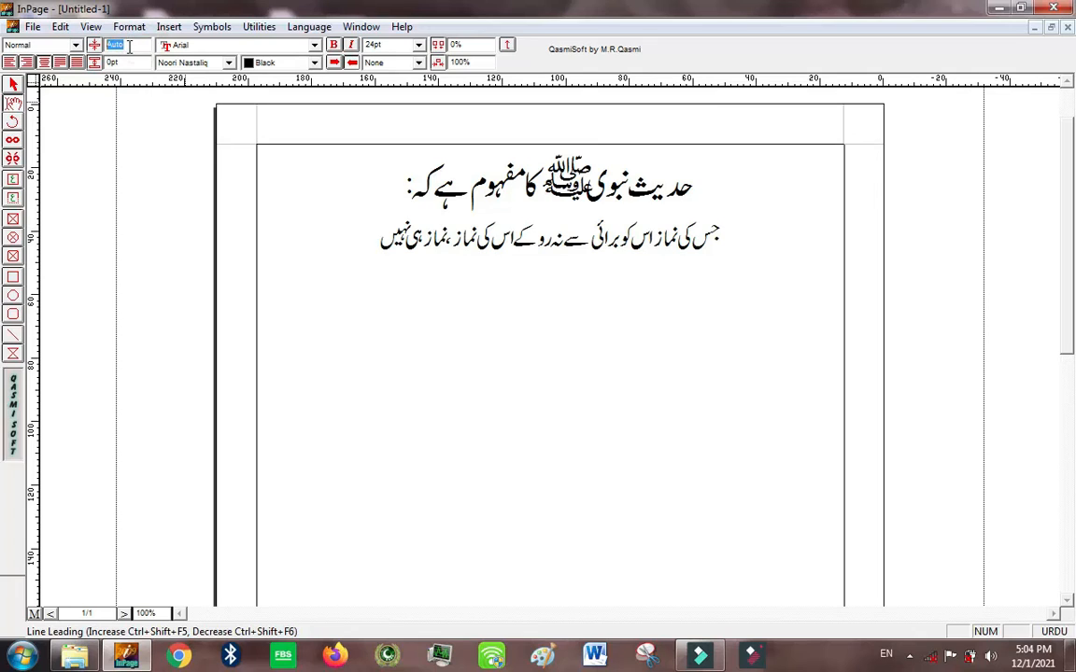
key("Return")
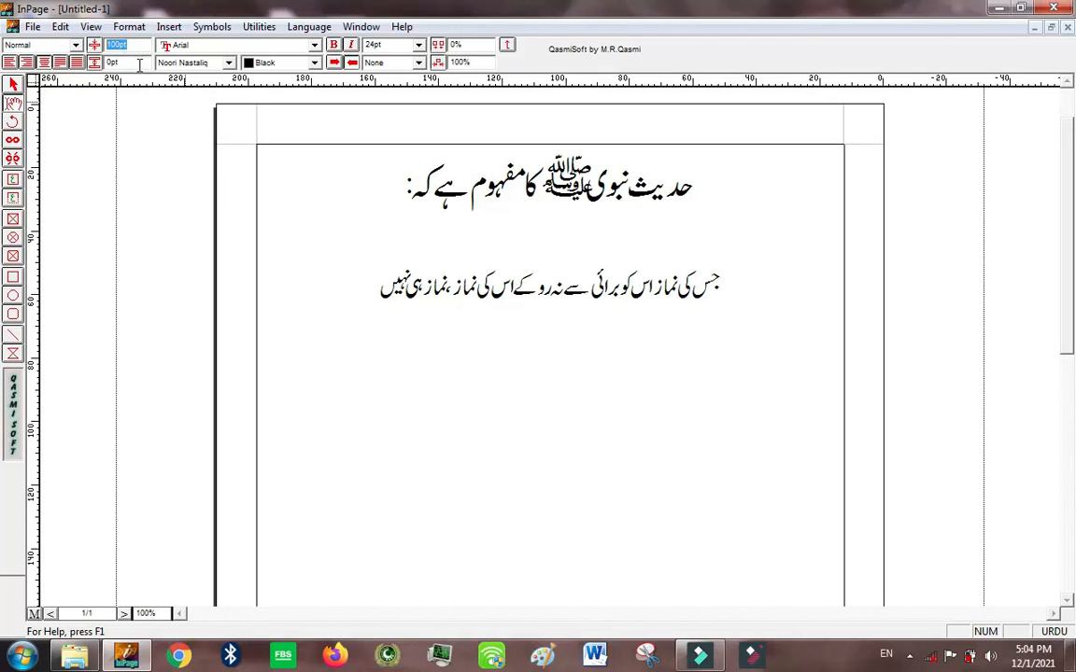
key("BackSpace")
key("Return")
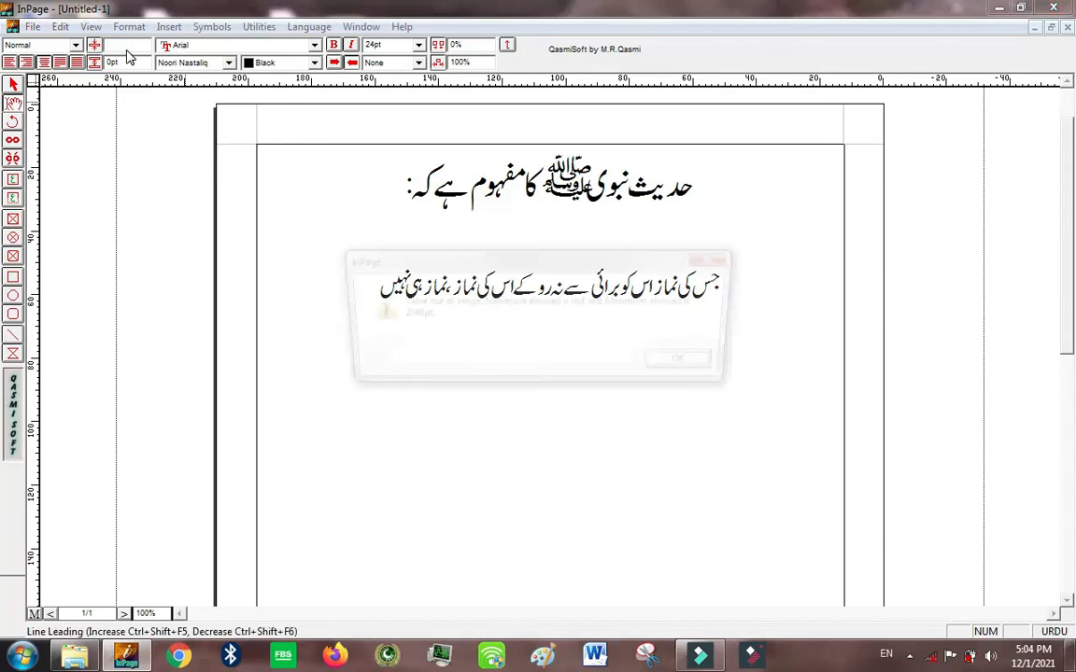
key("Return")
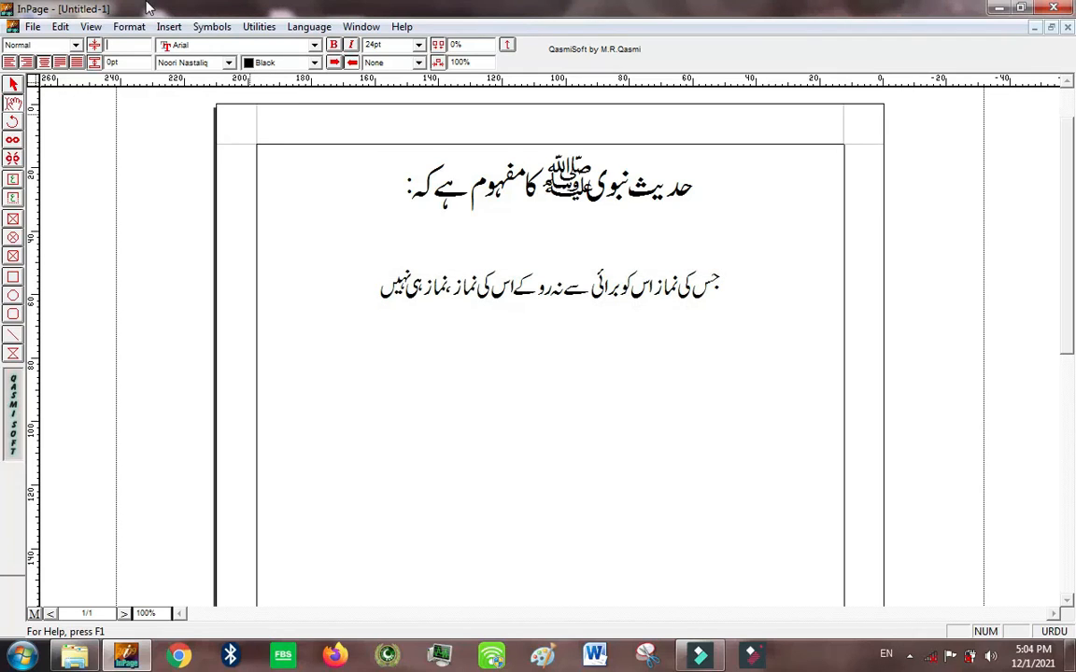
type("0")
key("Return")
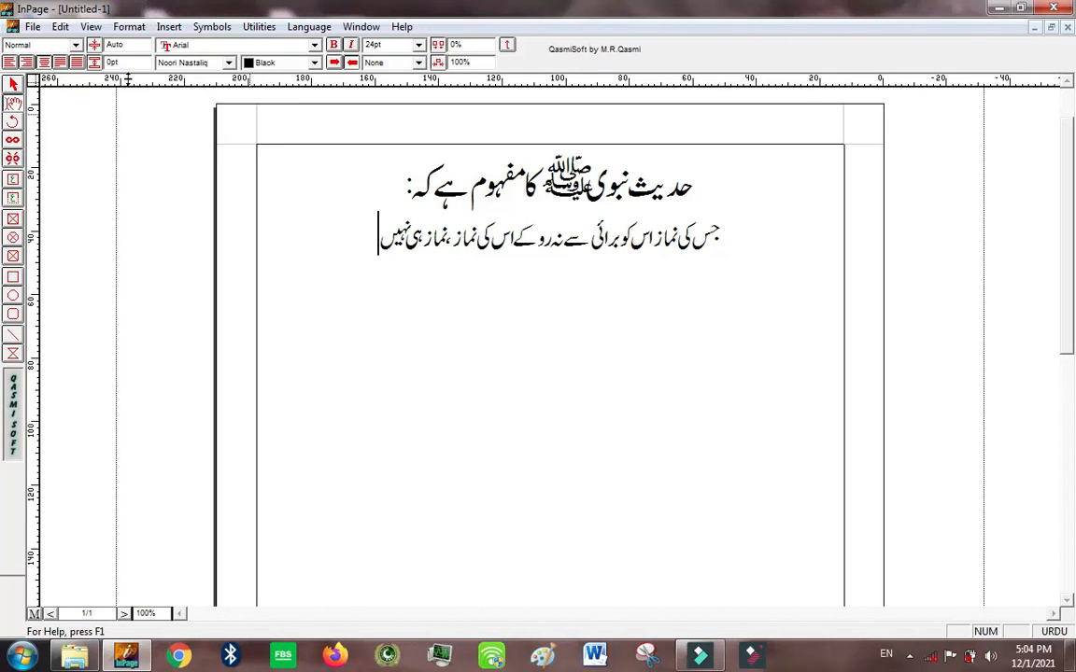
Step: Set the inter-line spacing to 20pt for the sentence and also for both lines together
double_click(129, 63)
double_click(122, 63)
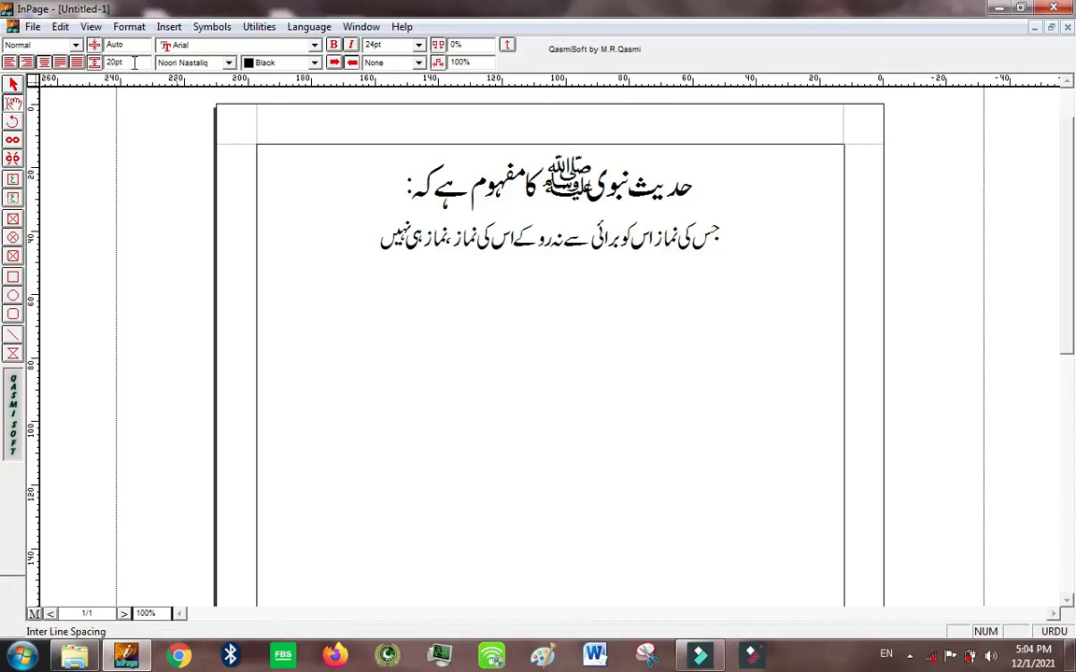
left_click(433, 224)
left_click_drag(369, 226, 694, 158)
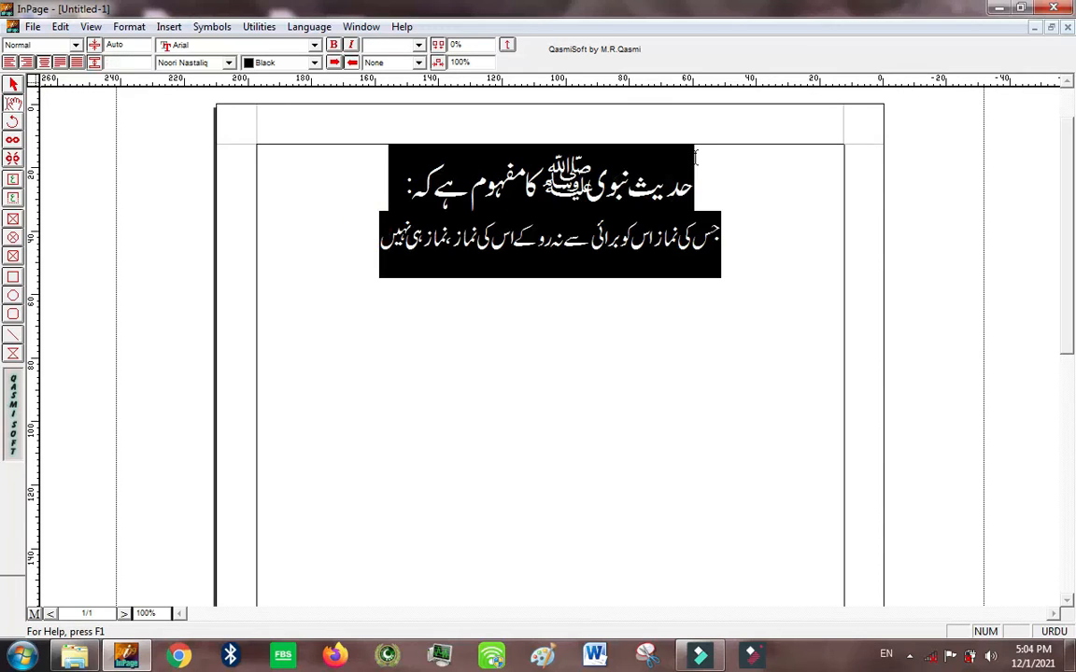
left_click(119, 61)
type("20")
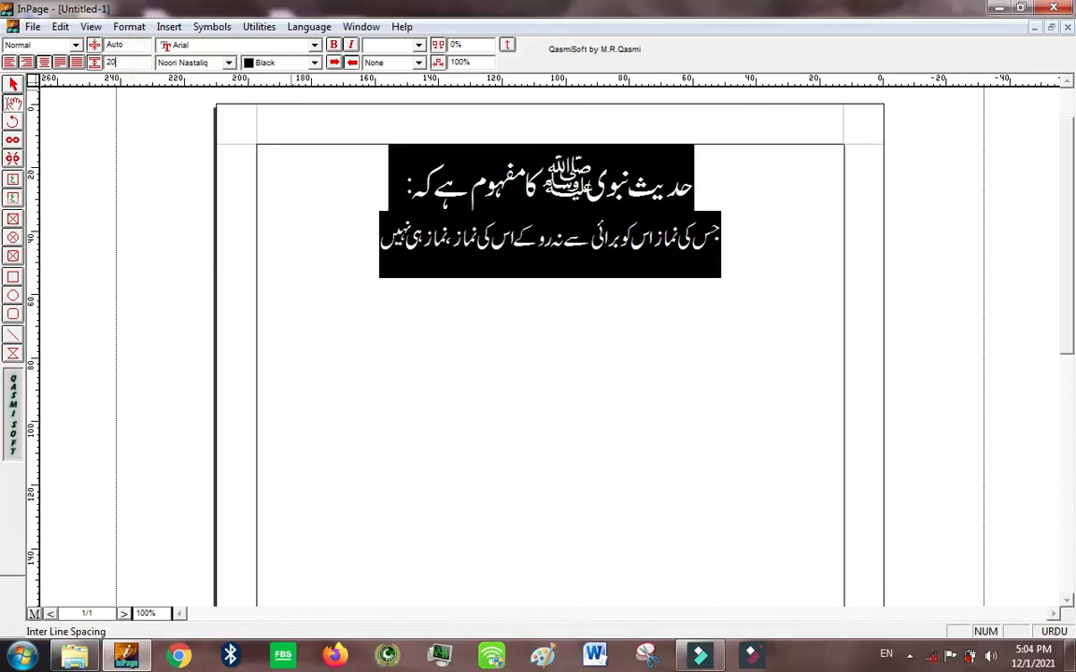
key("Return")
Step: Try an inter-line spacing of 40pt on both lines, and reset it to 0pt
double_click(128, 62)
type("40")
key("Return")
double_click(112, 62)
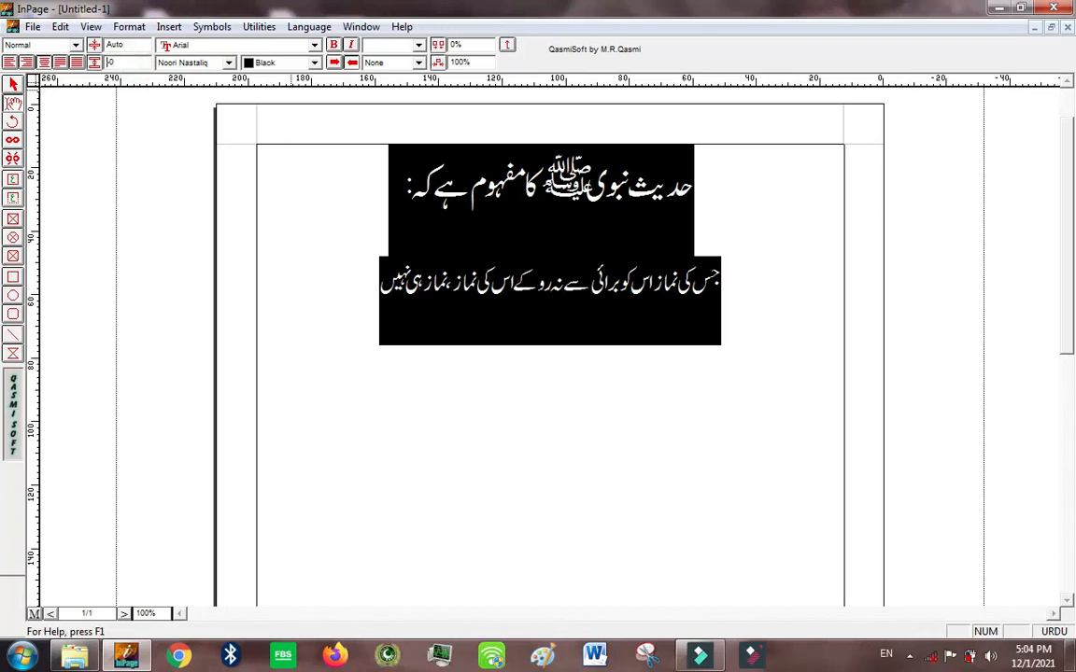
type("0")
key("Return")
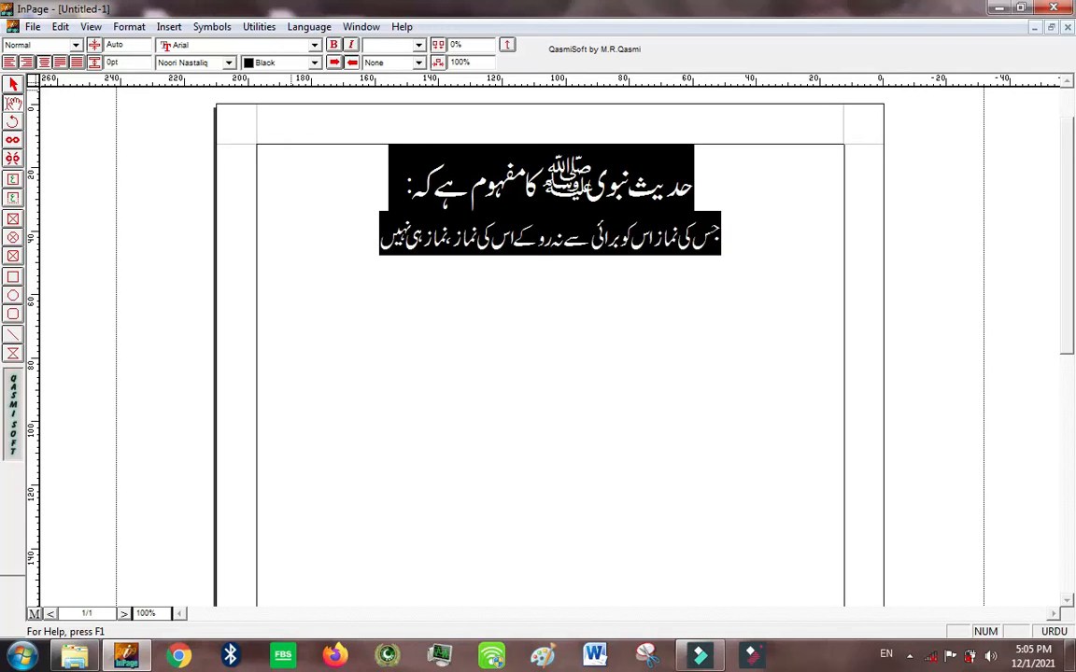
left_click(241, 95)
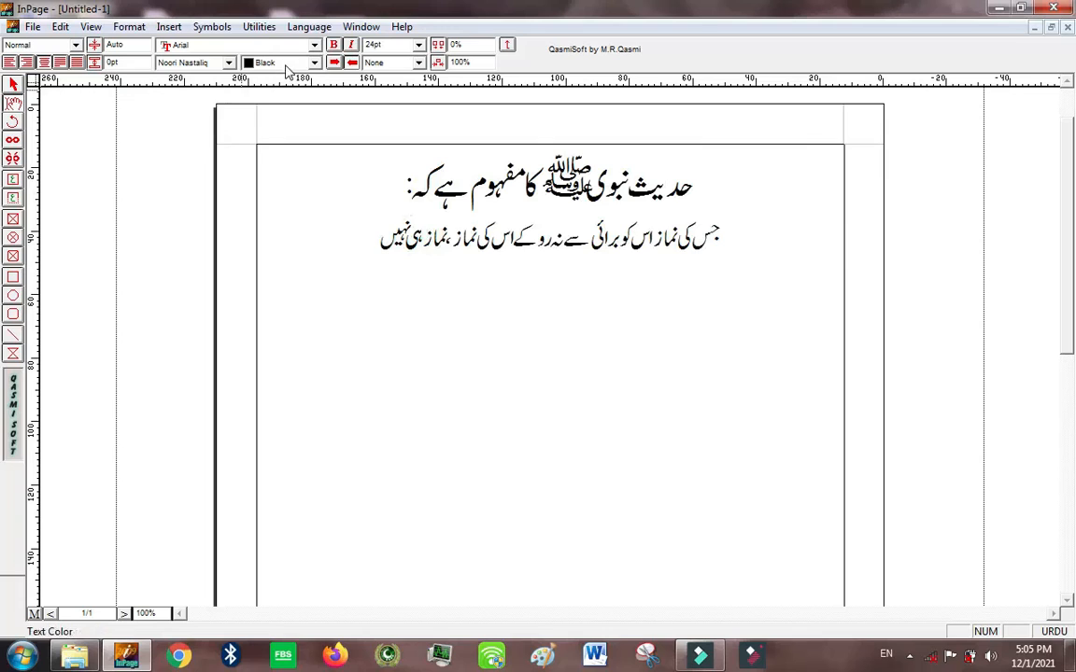
Step: Examine the fonts offered for Urdu text and for Roman text
left_click(228, 63)
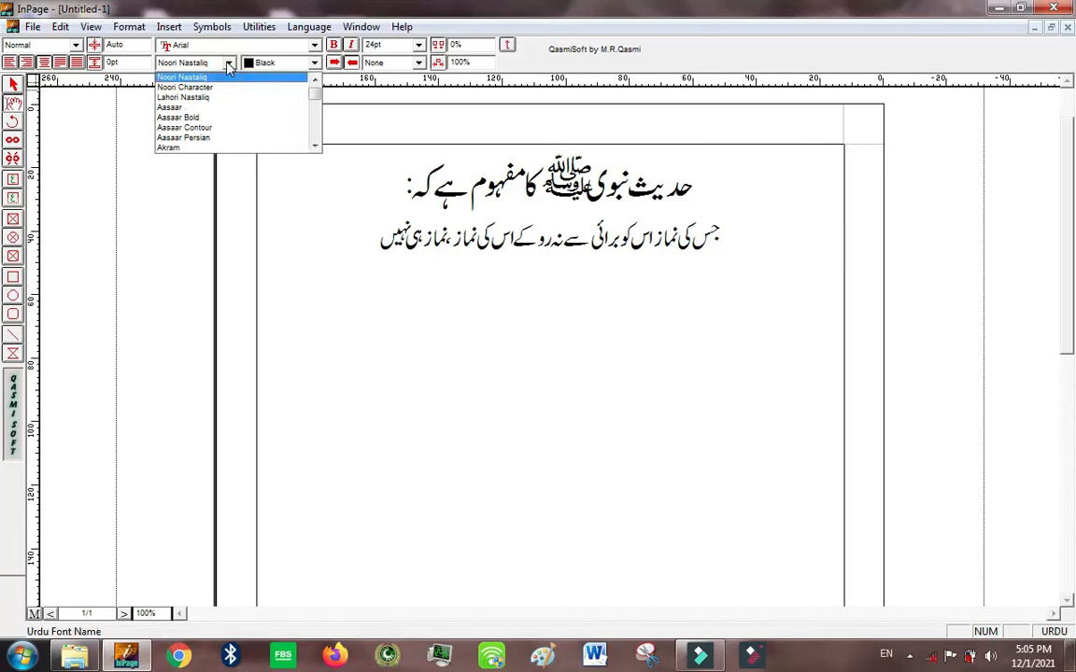
left_click(228, 63)
left_click(264, 45)
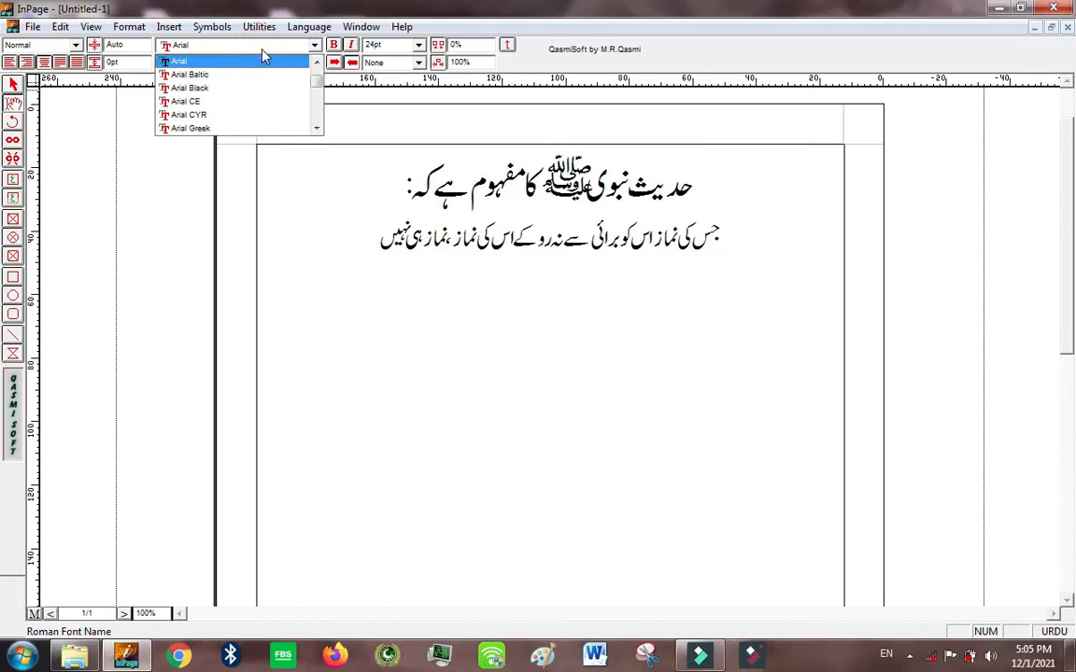
left_click(262, 48)
left_click(308, 44)
scroll(318, 128, "down", 20)
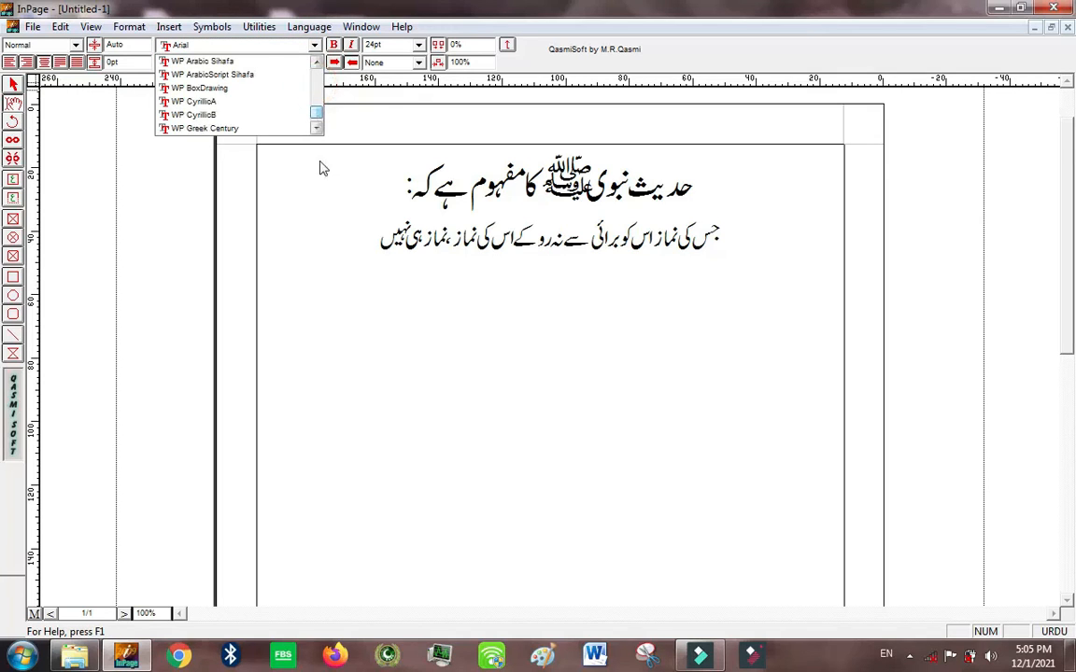
left_click(284, 186)
left_click(227, 64)
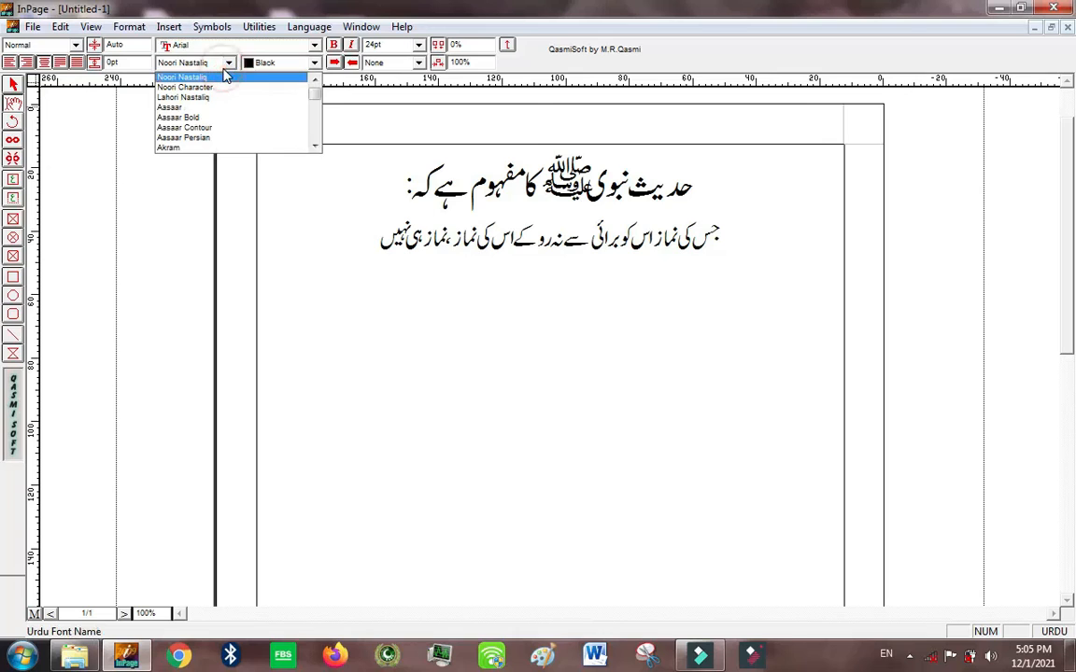
left_click(227, 76)
Step: Try the Urdu fonts Diwani, Farsi and Firoz on the heading line
left_click_drag(693, 151, 605, 147)
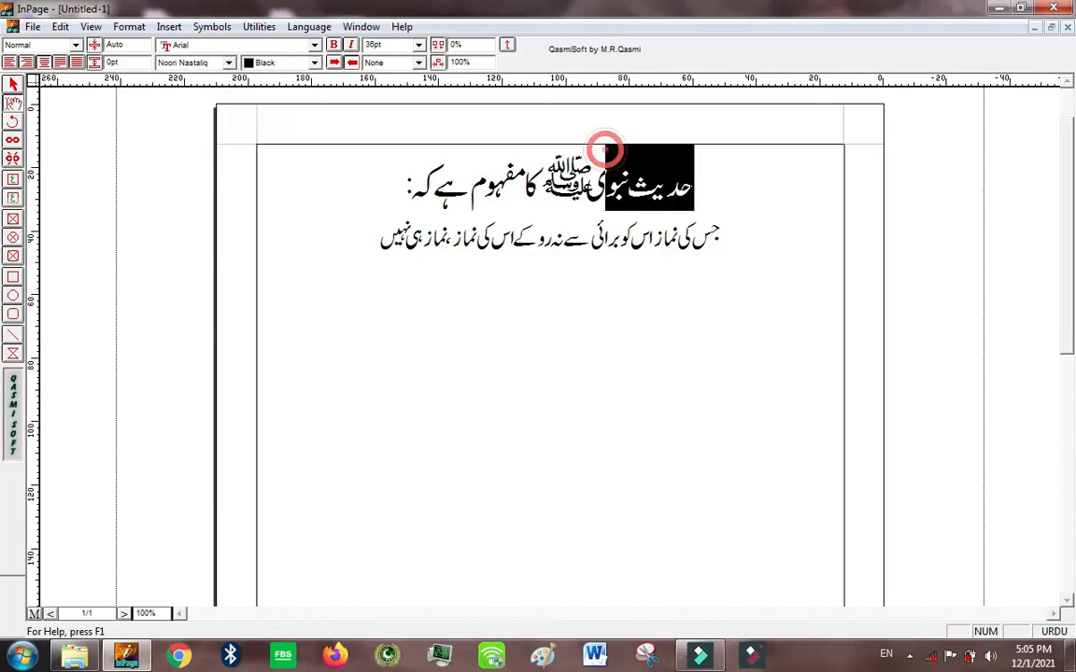
left_click_drag(408, 179, 694, 177)
left_click(230, 64)
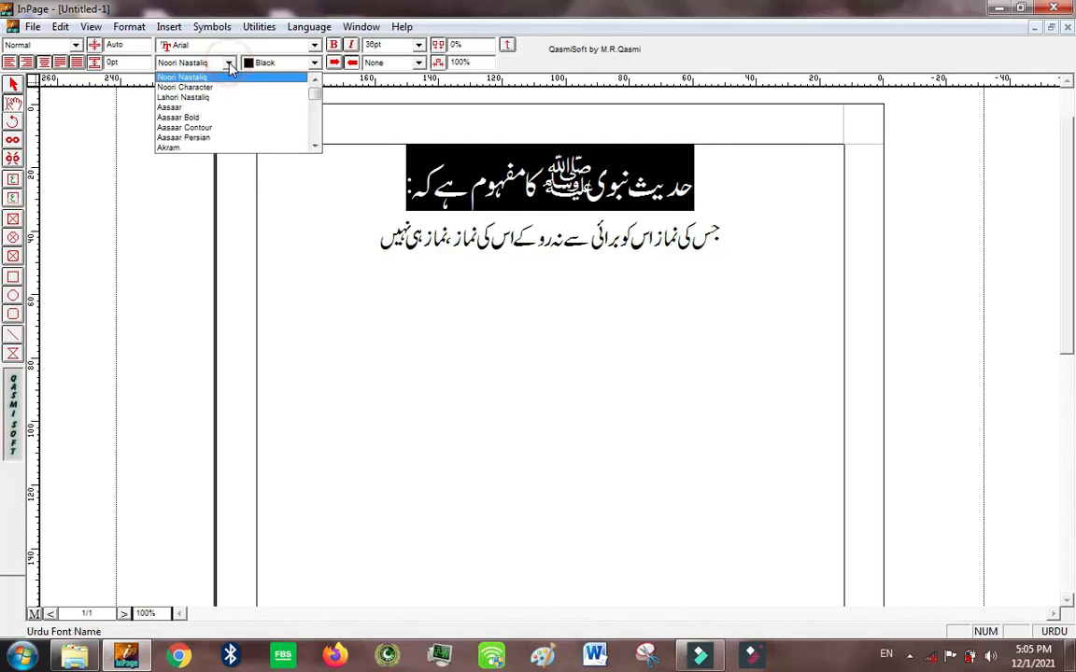
key("d")
left_click(230, 65)
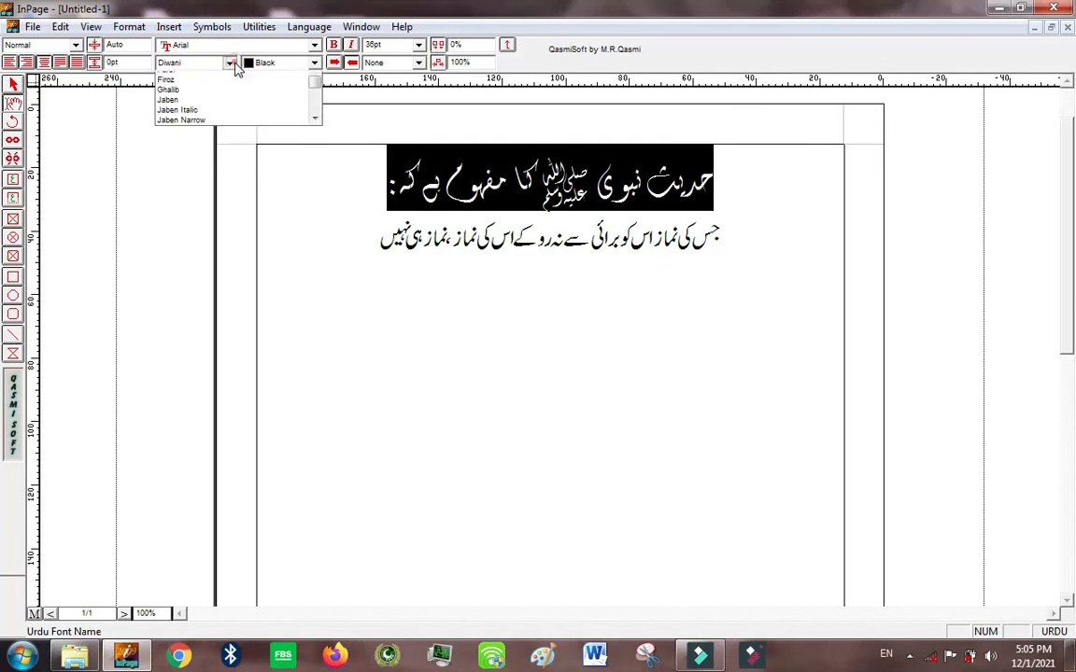
left_click(247, 93)
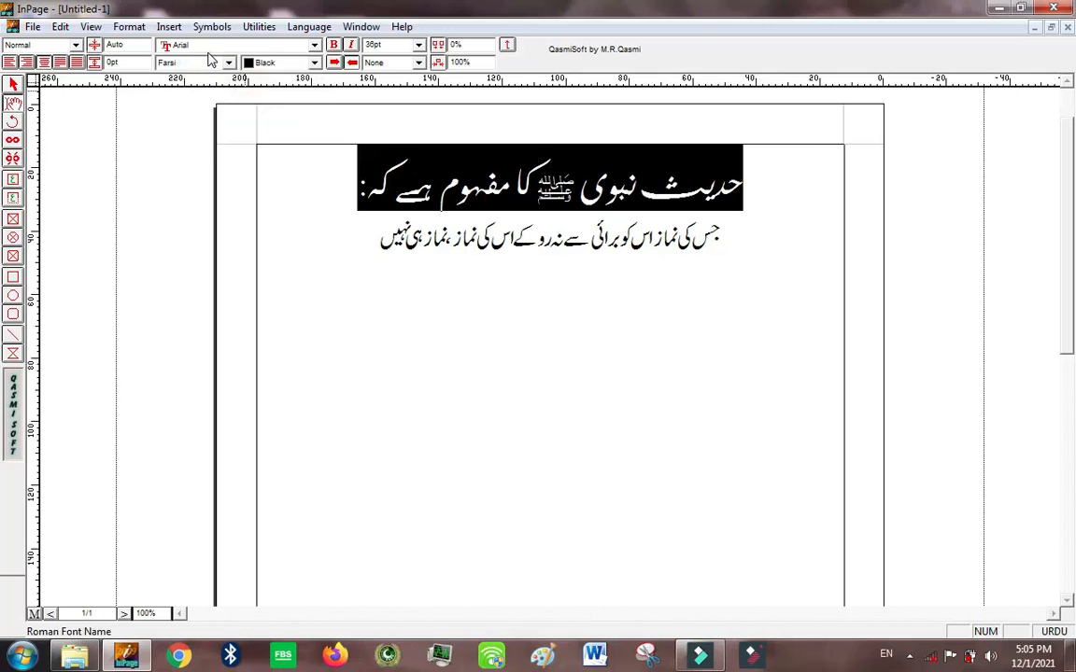
left_click(229, 62)
left_click(224, 87)
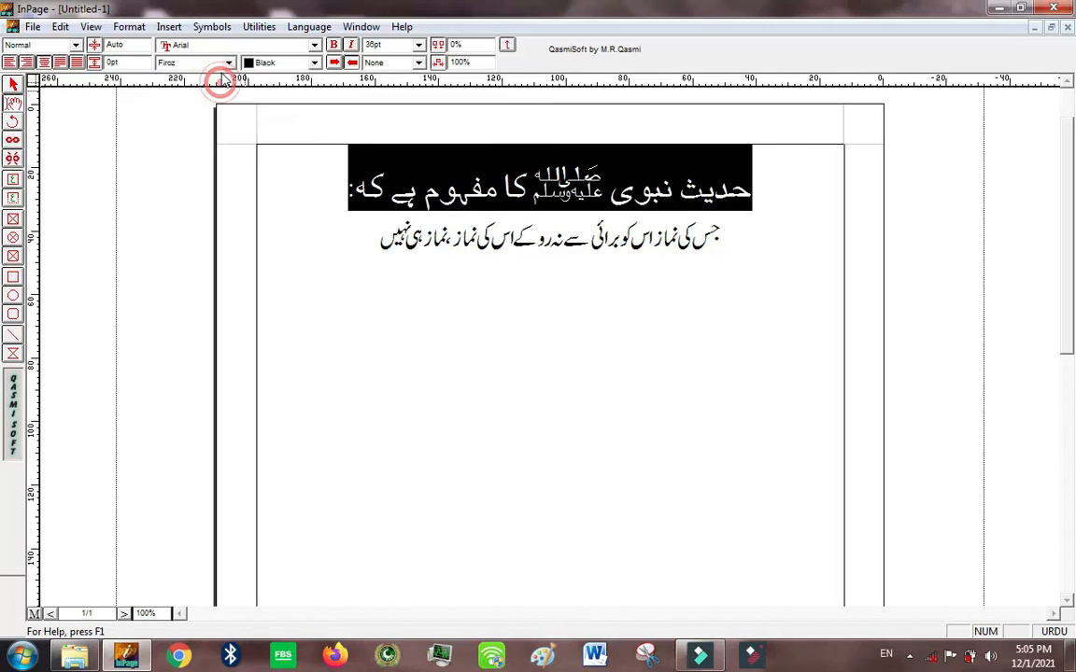
left_click(229, 62)
left_click(224, 96)
Step: Set the heading's Urdu font to Diwani and its Roman font to DaunPenh
left_click(224, 50)
left_click(227, 64)
left_click(223, 64)
left_click(224, 71)
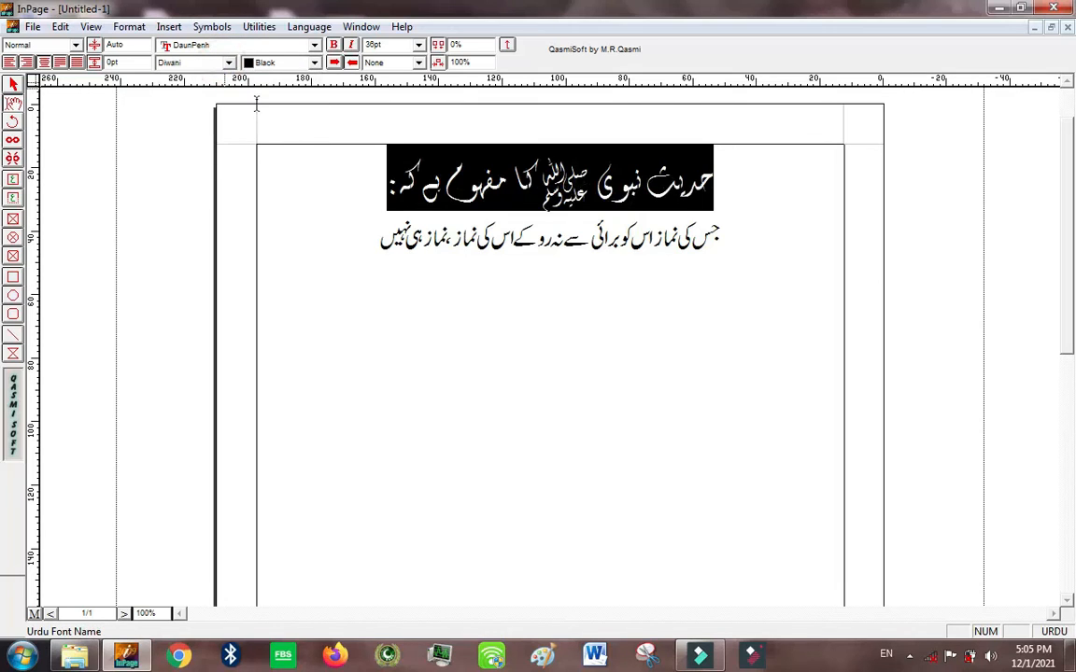
left_click(332, 215)
Step: Try Aasaar Persian on the sentence below the heading, and switch that sentence to Diwani
left_click_drag(328, 266, 707, 257)
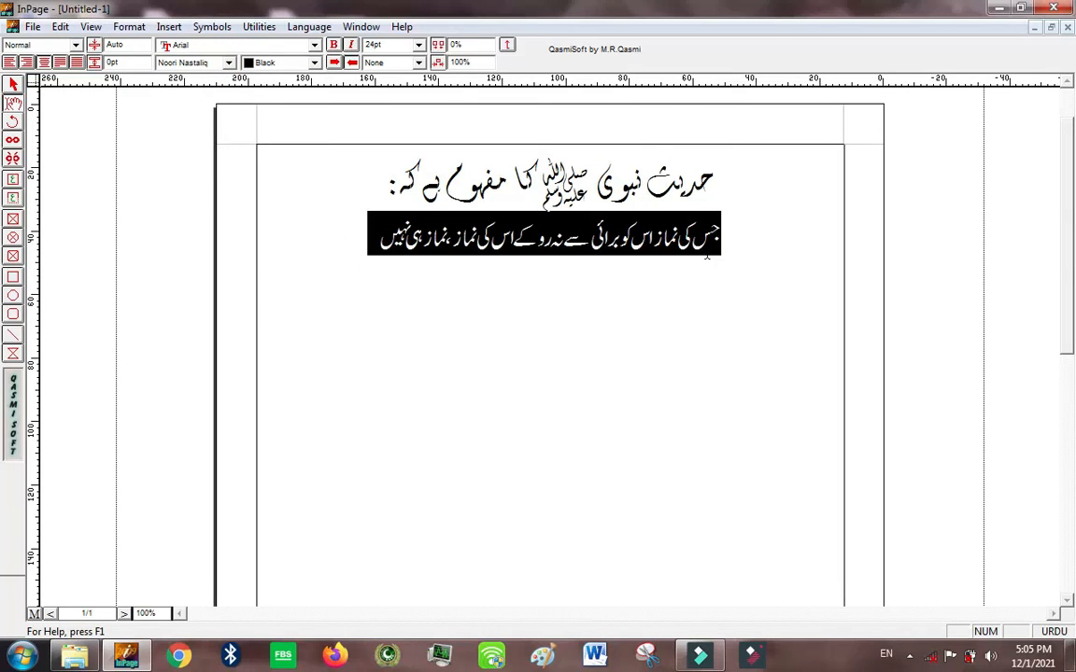
left_click(228, 63)
left_click(245, 138)
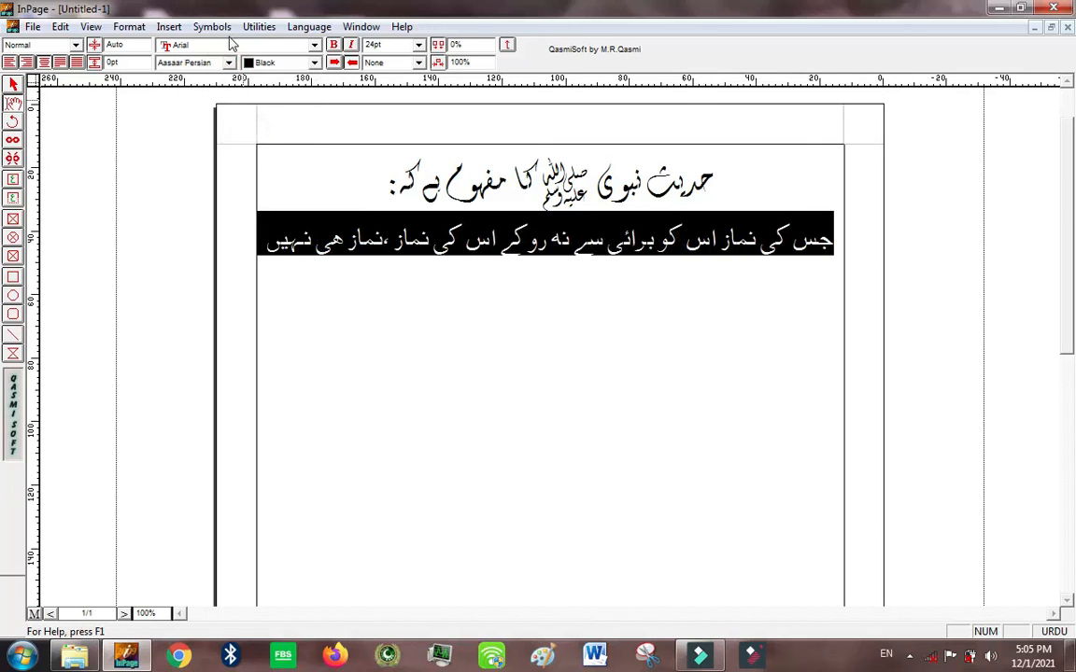
left_click(232, 64)
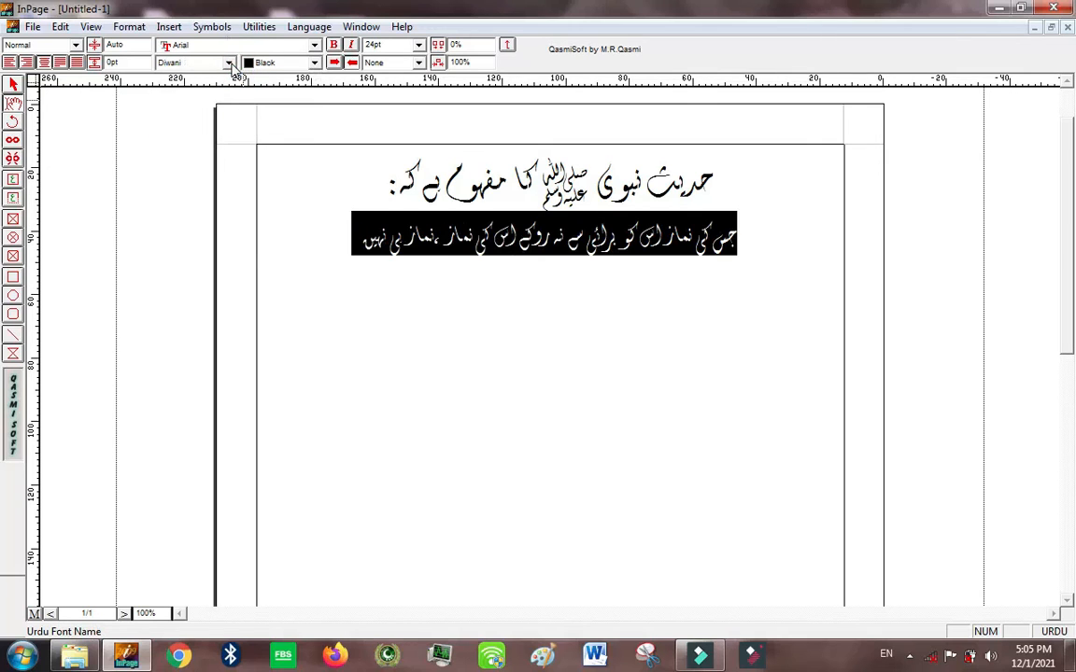
Step: Set the Urdu font of both the heading and the sentence back to Noori Nastaliq
left_click(402, 184)
left_click_drag(368, 183, 605, 185)
left_click_drag(320, 254, 623, 224)
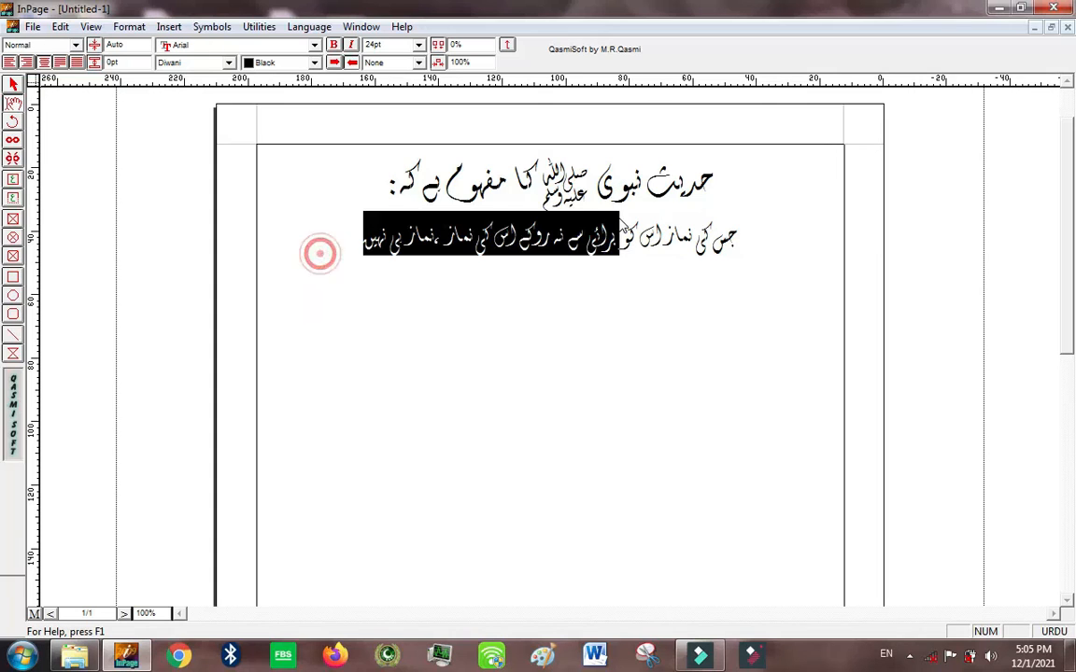
left_click_drag(277, 247, 768, 145)
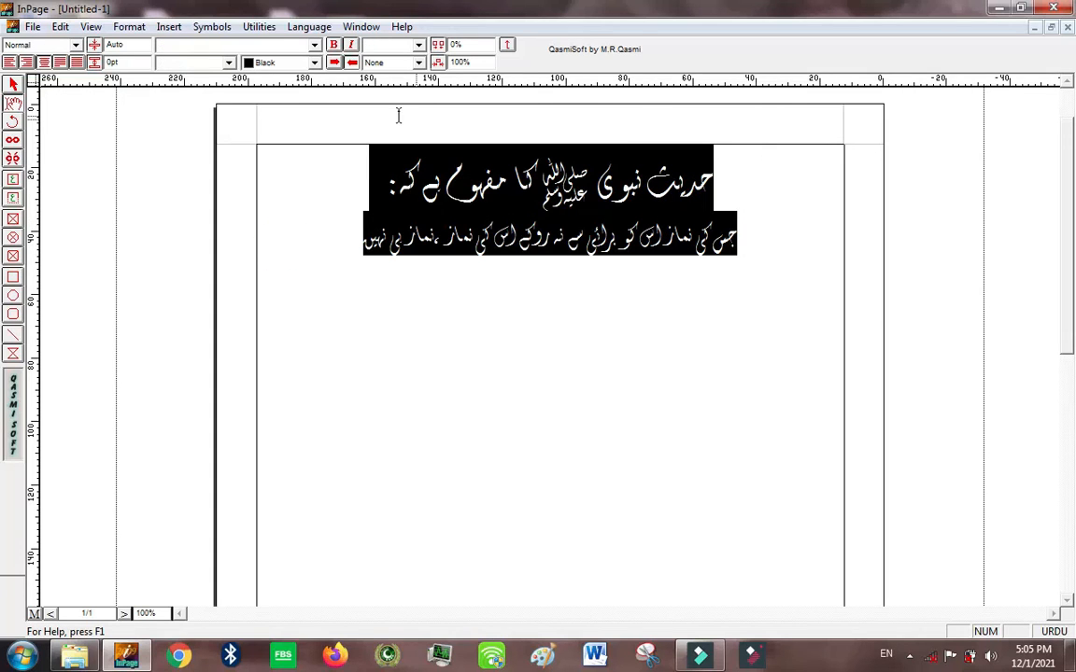
left_click(229, 63)
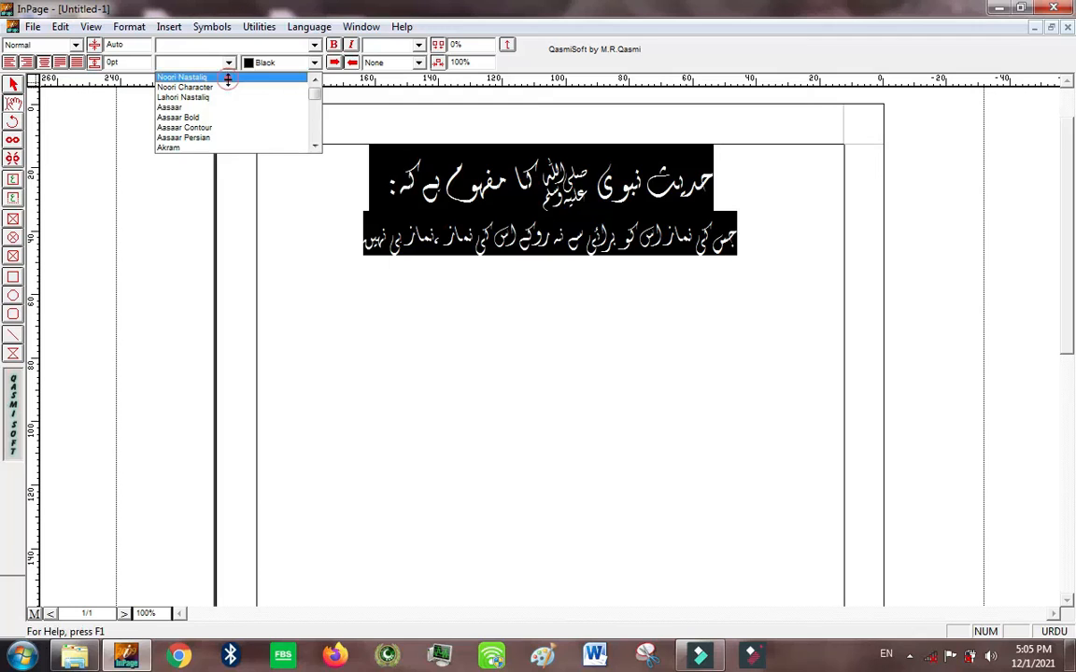
left_click(227, 79)
left_click(369, 259)
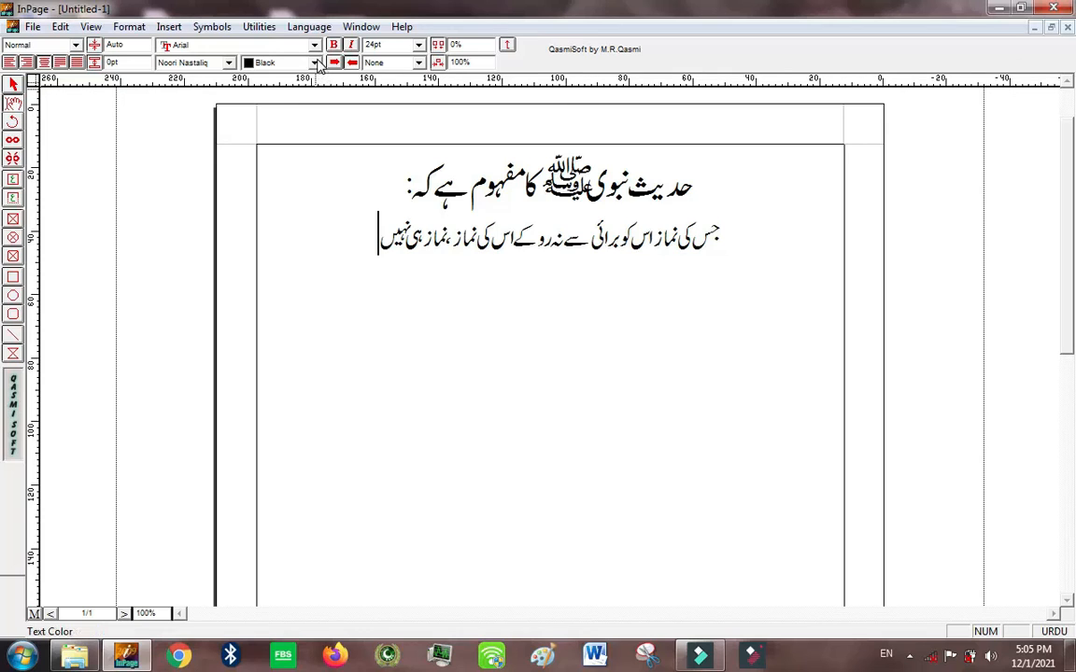
Step: Set the heading's text colour to Red and make the heading bold
left_click(293, 44)
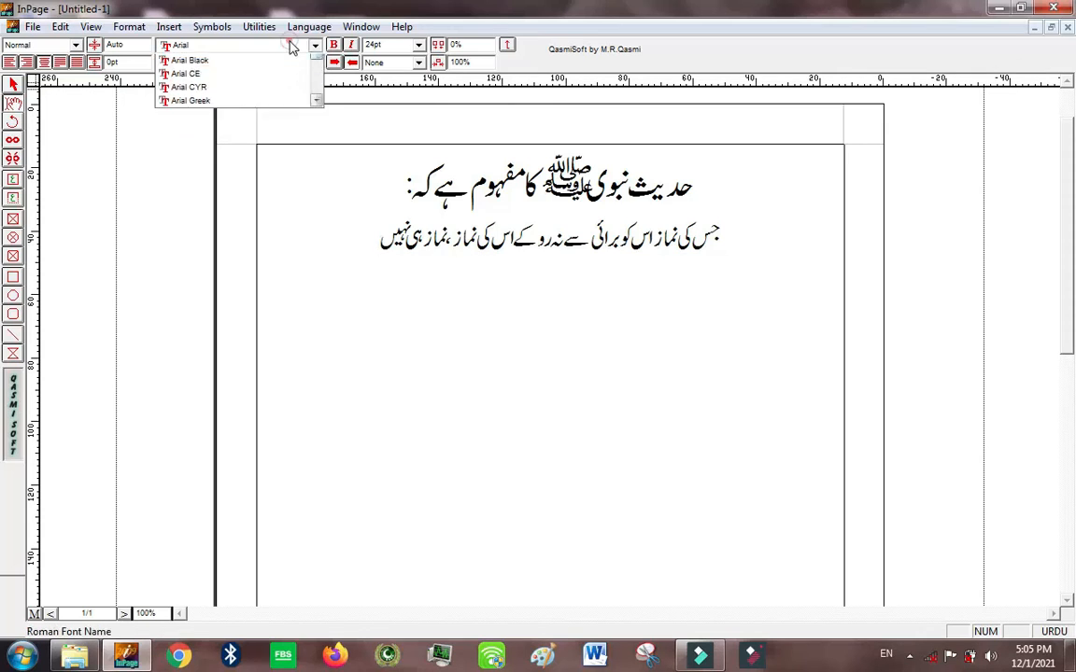
left_click(291, 45)
left_click(315, 63)
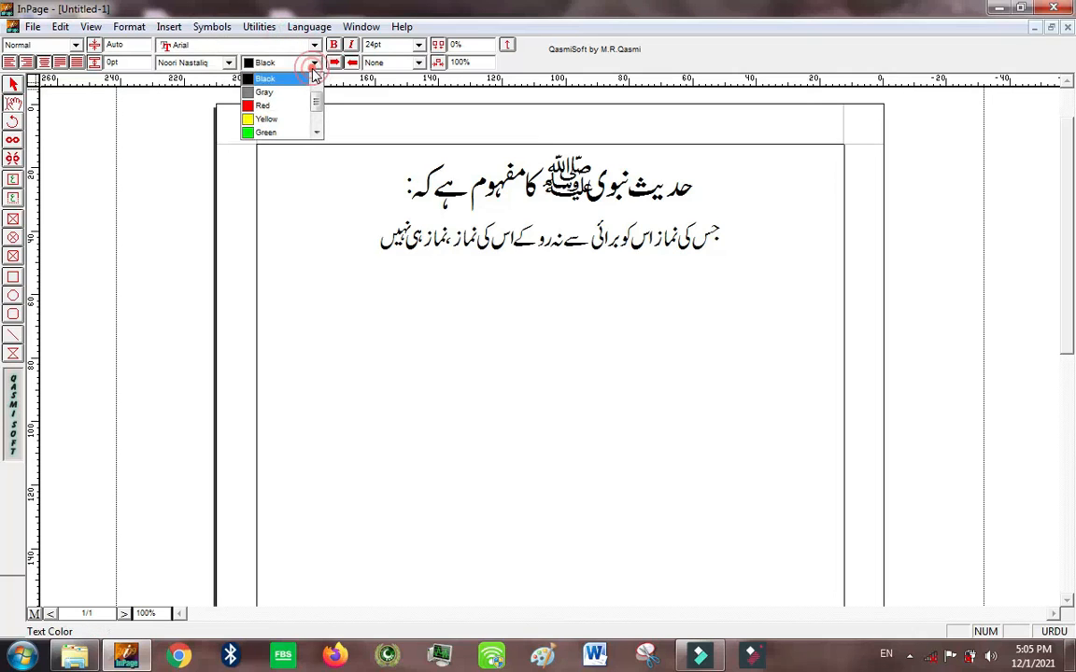
left_click(342, 237)
left_click_drag(362, 173, 731, 143)
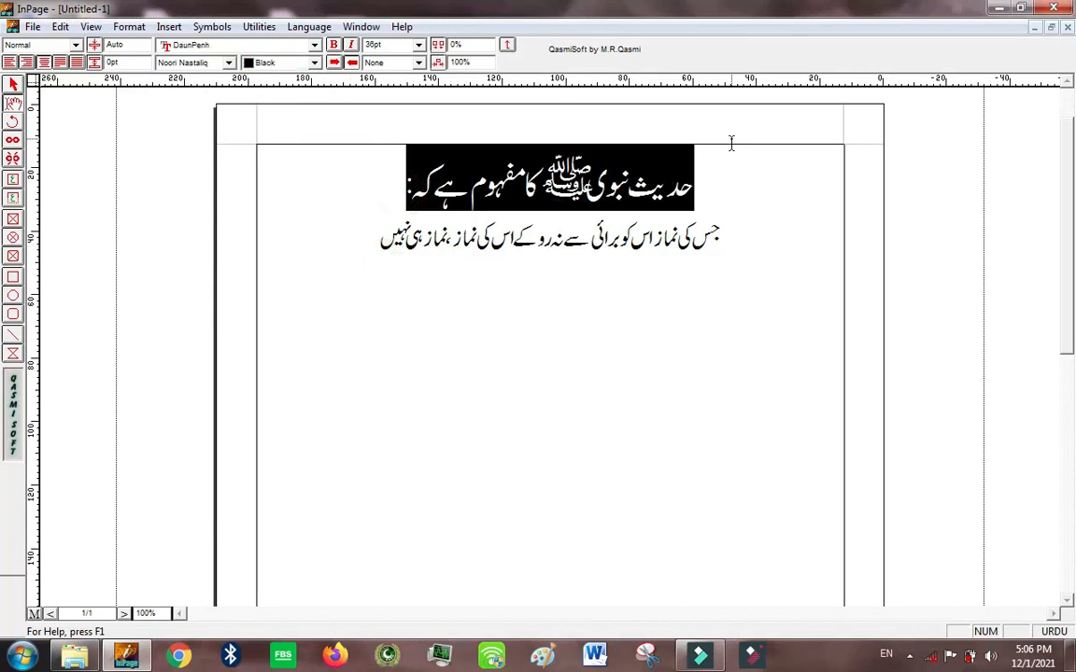
left_click(315, 62)
left_click(308, 105)
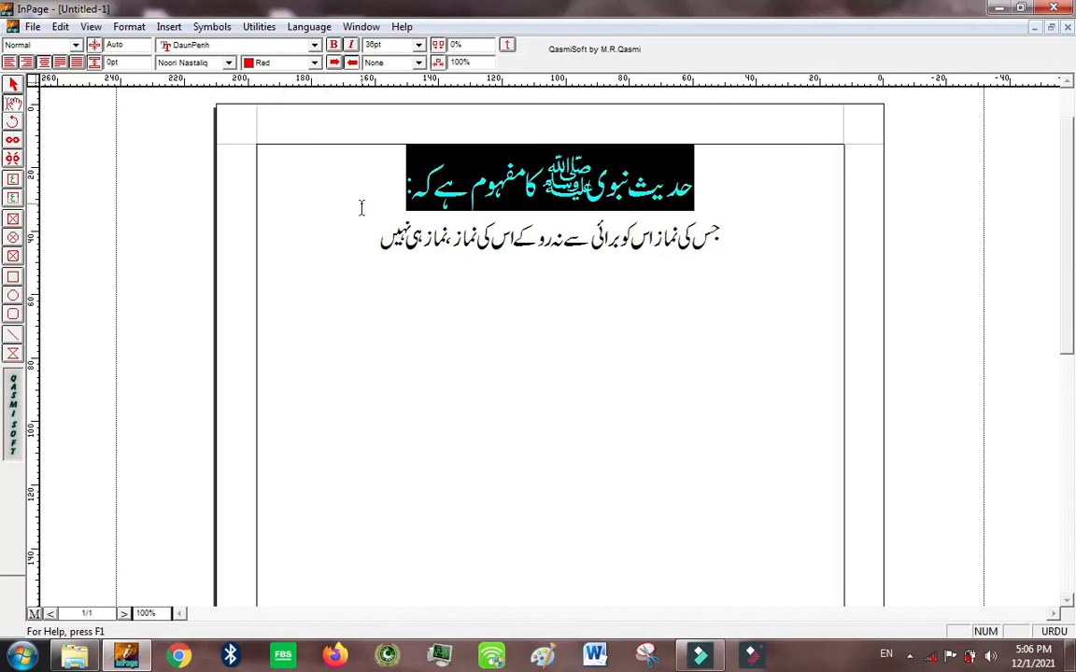
left_click(361, 208)
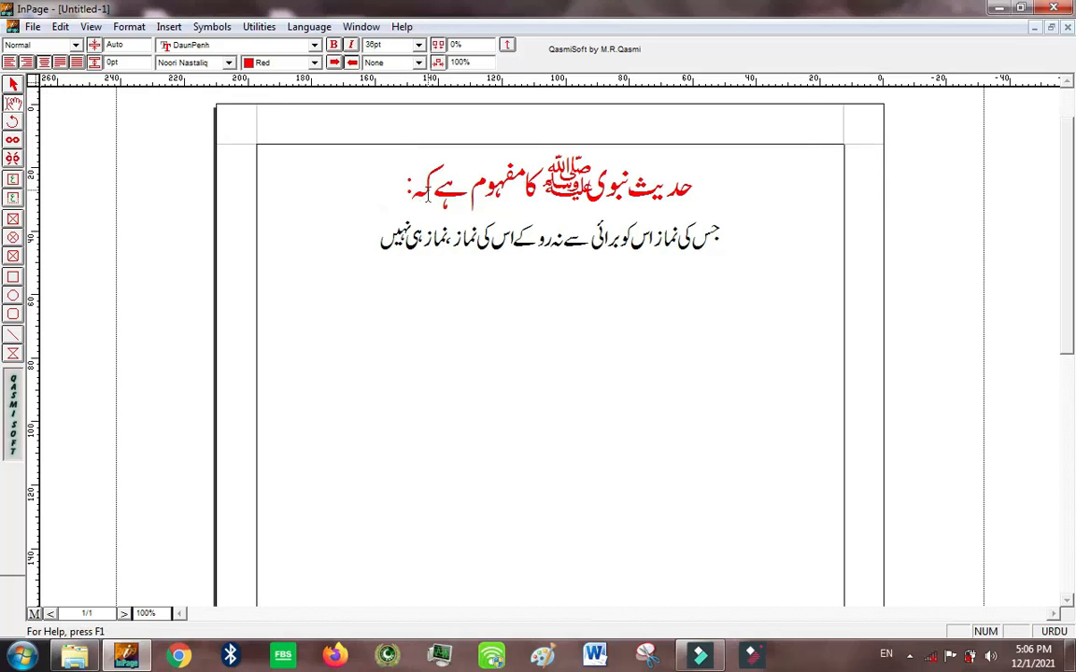
left_click_drag(392, 180, 695, 198)
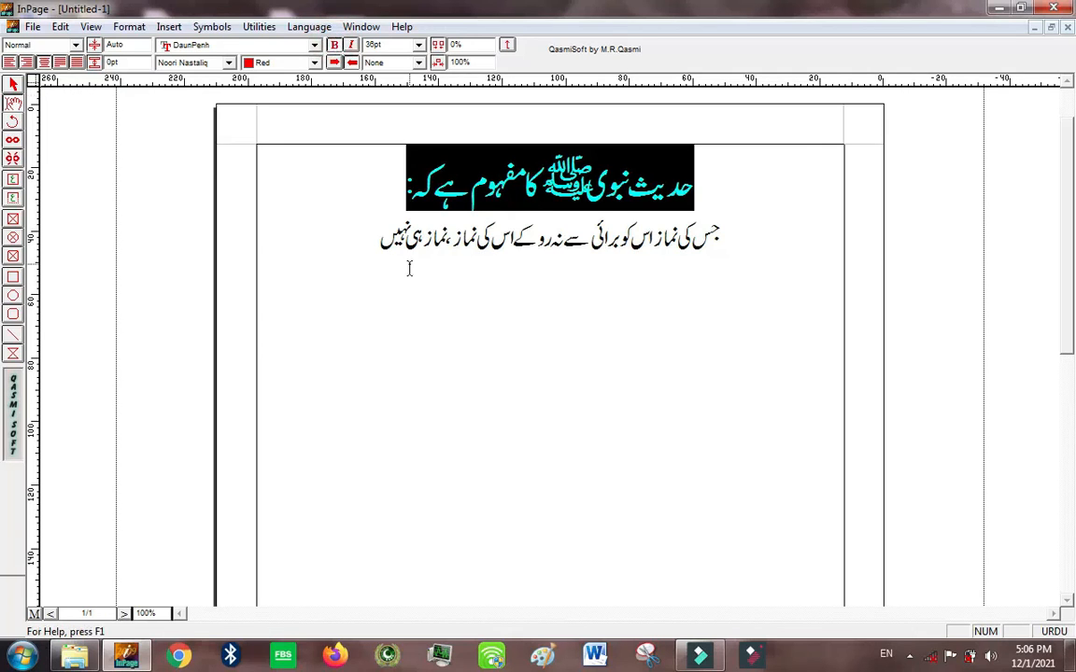
left_click(445, 265)
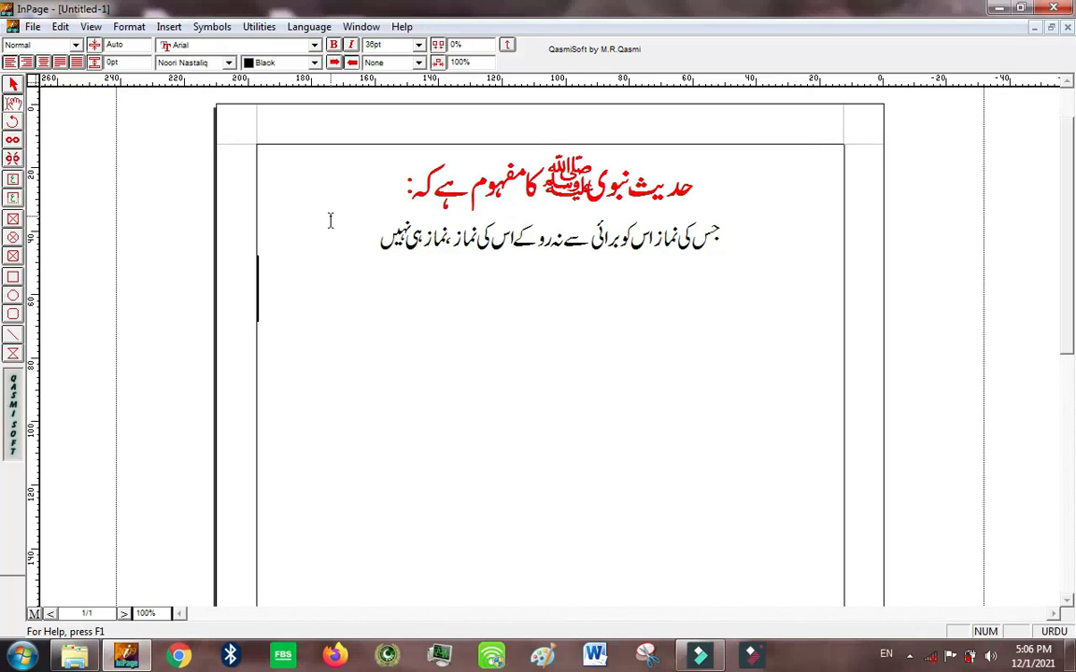
Step: Make the sentence's closing words "نماز ،نماز ہی نہیں" bold and compare them with the rest of the sentence
left_click_drag(347, 233, 472, 257)
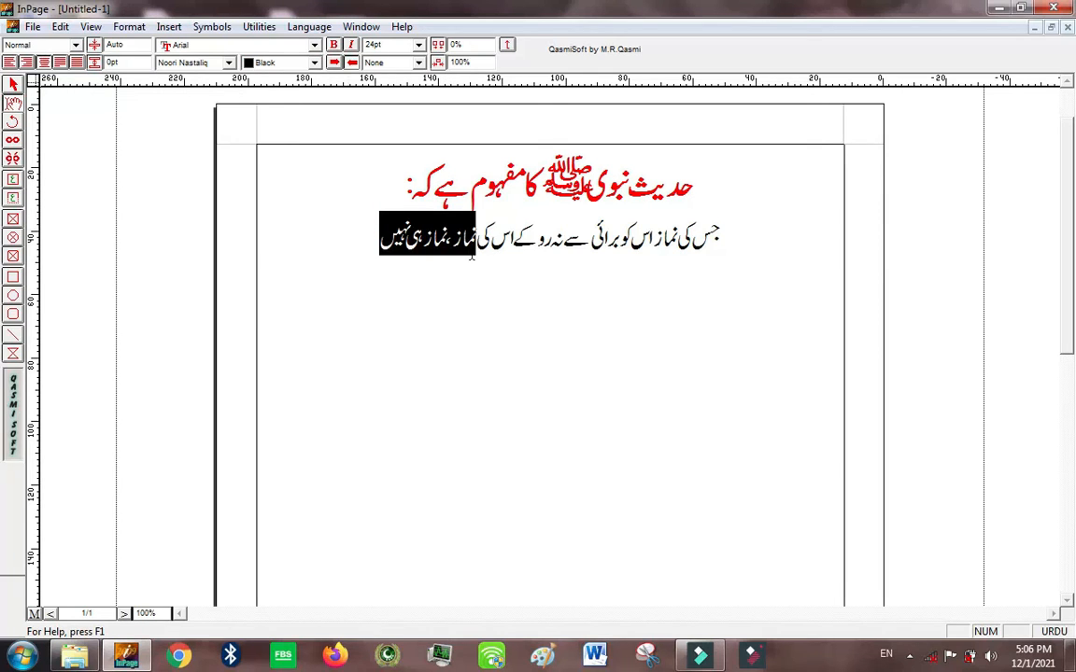
left_click(340, 48)
left_click(492, 245)
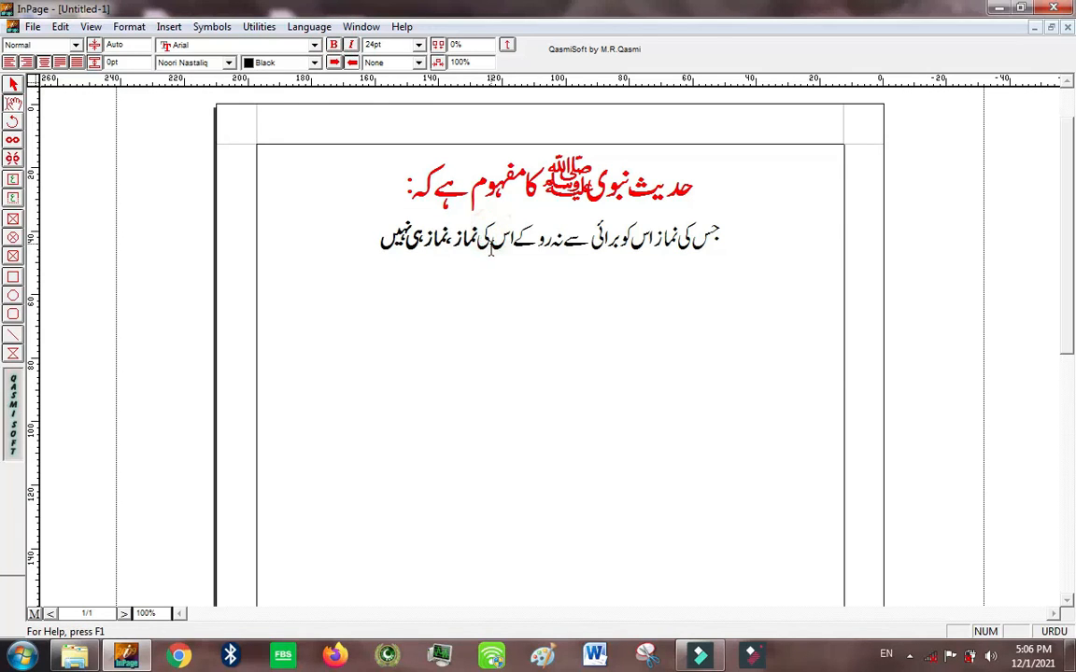
left_click_drag(478, 241, 713, 261)
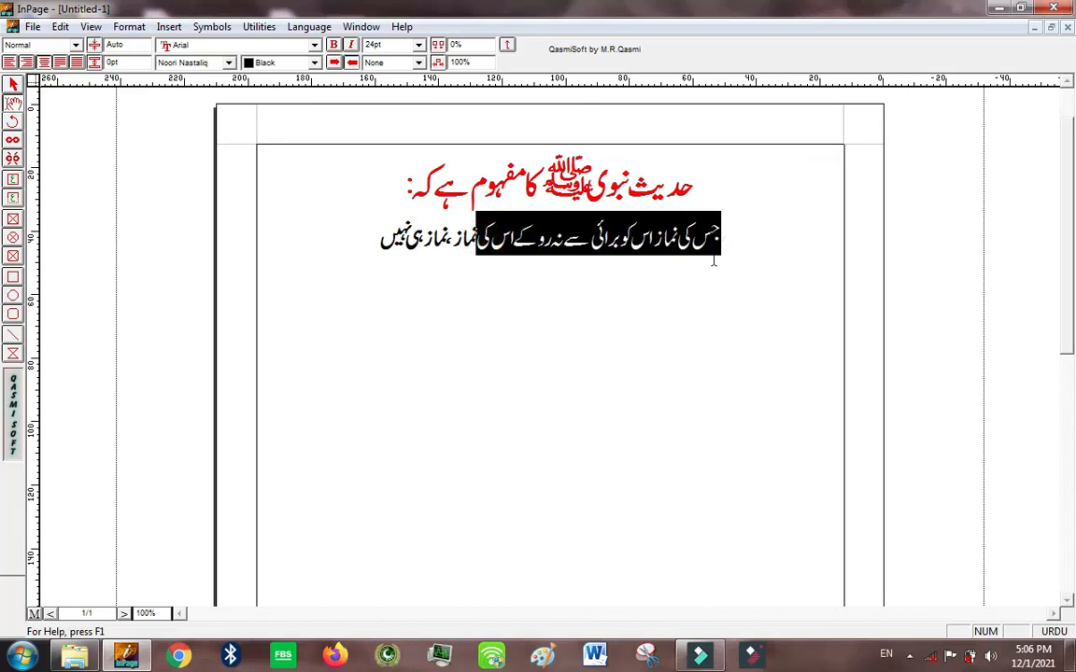
left_click(321, 254)
left_click_drag(357, 253, 473, 260)
left_click(501, 250)
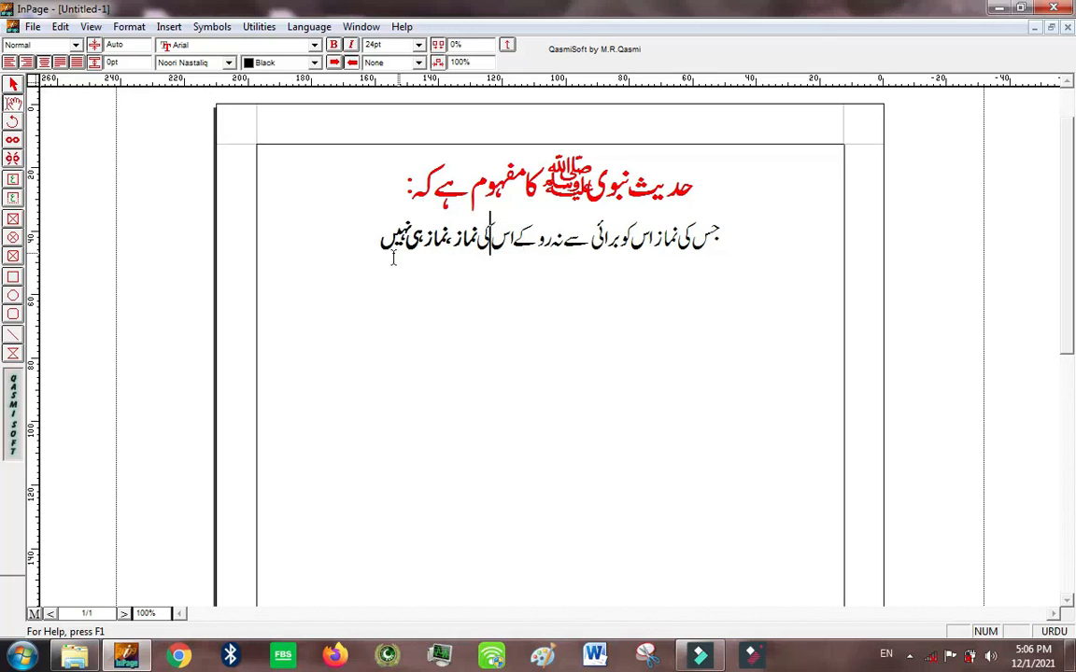
Step: Remove the bold formatting from the sentence's closing words
left_click_drag(327, 240, 480, 244)
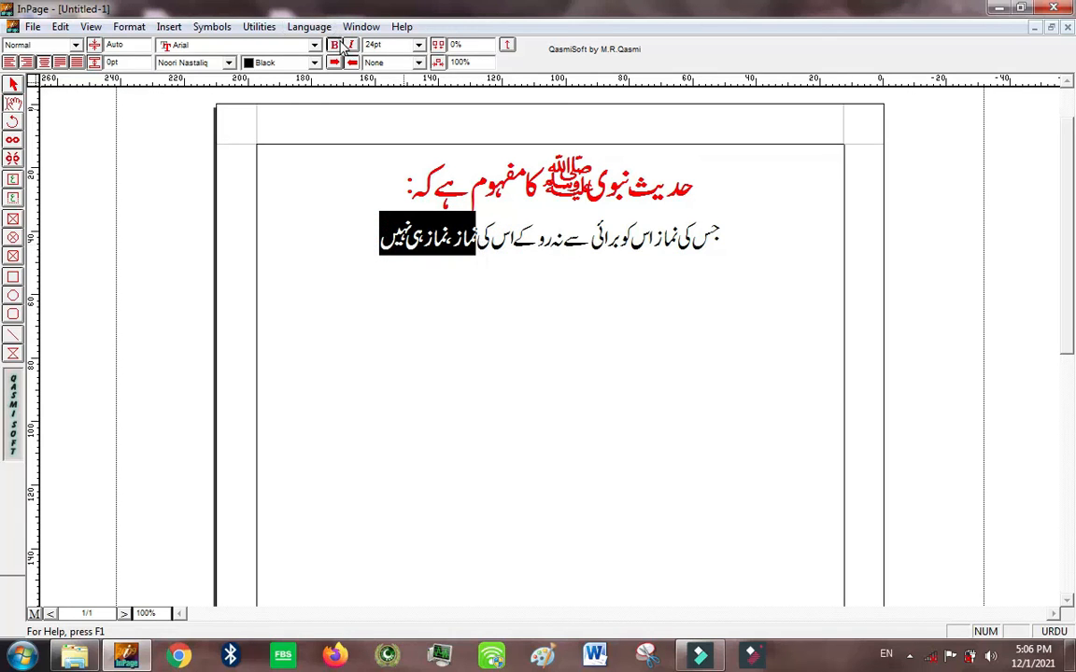
left_click(338, 44)
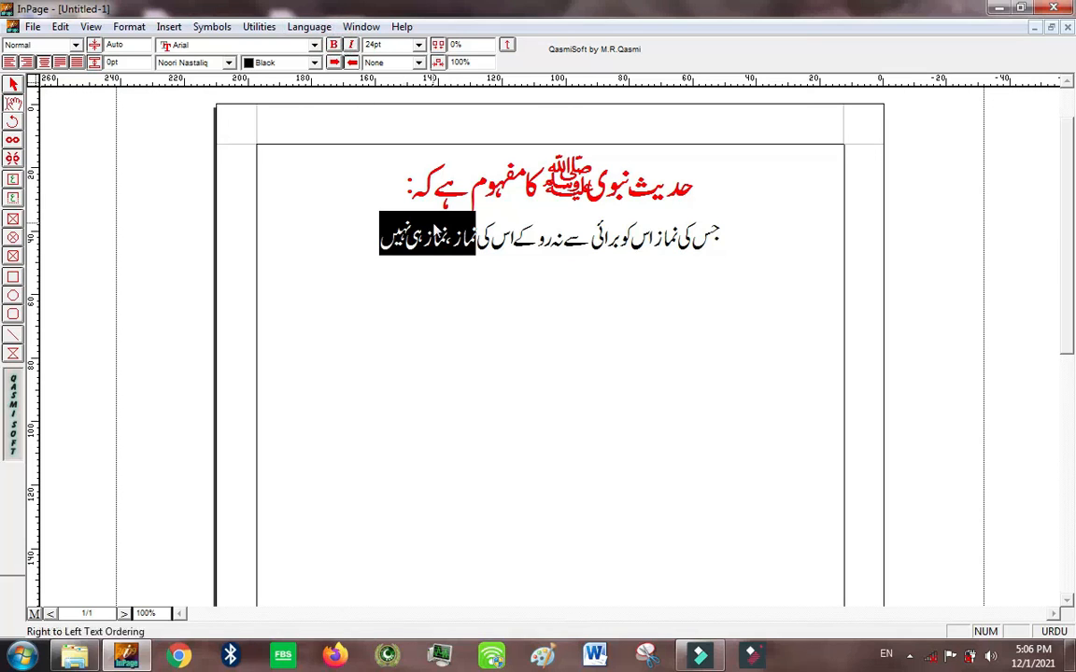
left_click(429, 264)
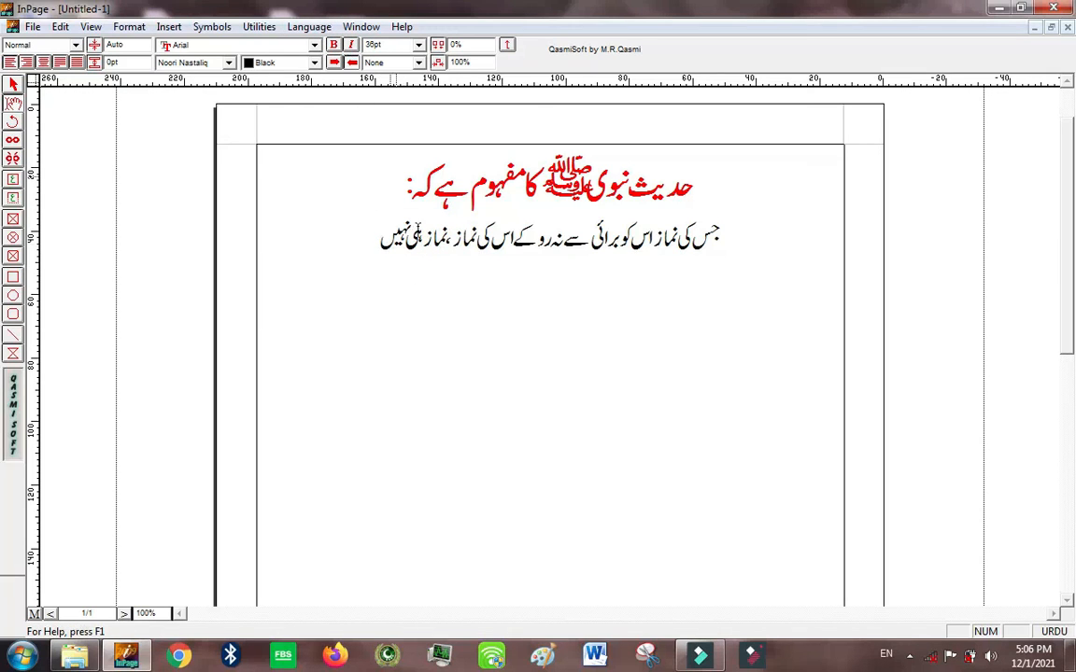
Step: Apply bold to the red heading again, and try italic on it
left_click(326, 165)
left_click(325, 196)
left_click_drag(351, 197, 698, 198)
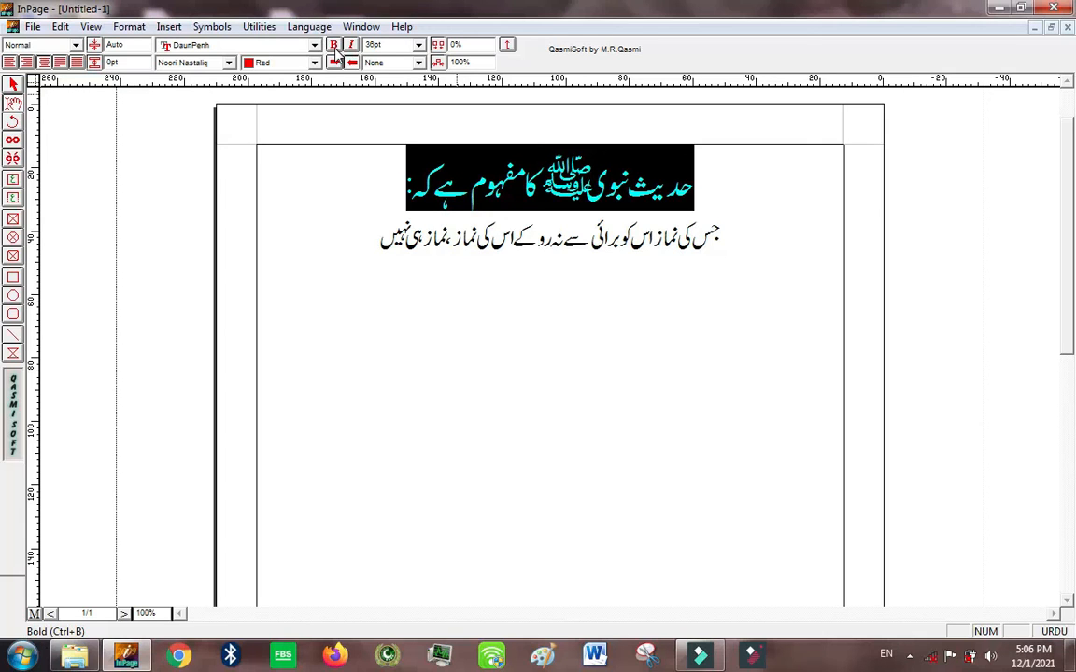
left_click(366, 199)
left_click_drag(365, 251, 447, 257)
left_click(382, 162)
left_click_drag(389, 170, 651, 186)
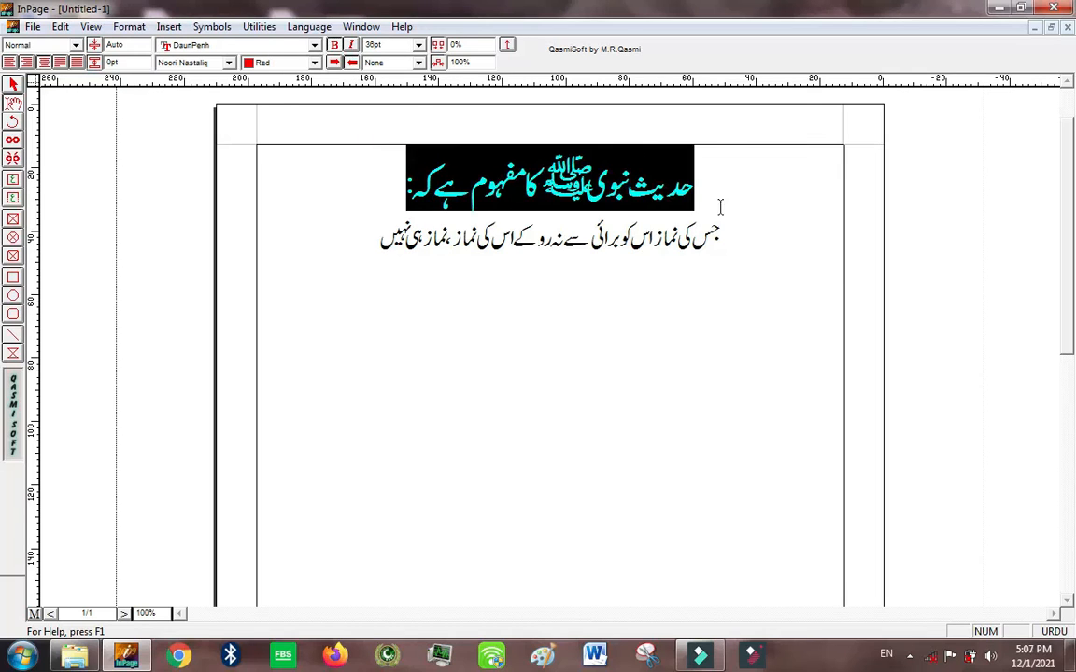
left_click(351, 45)
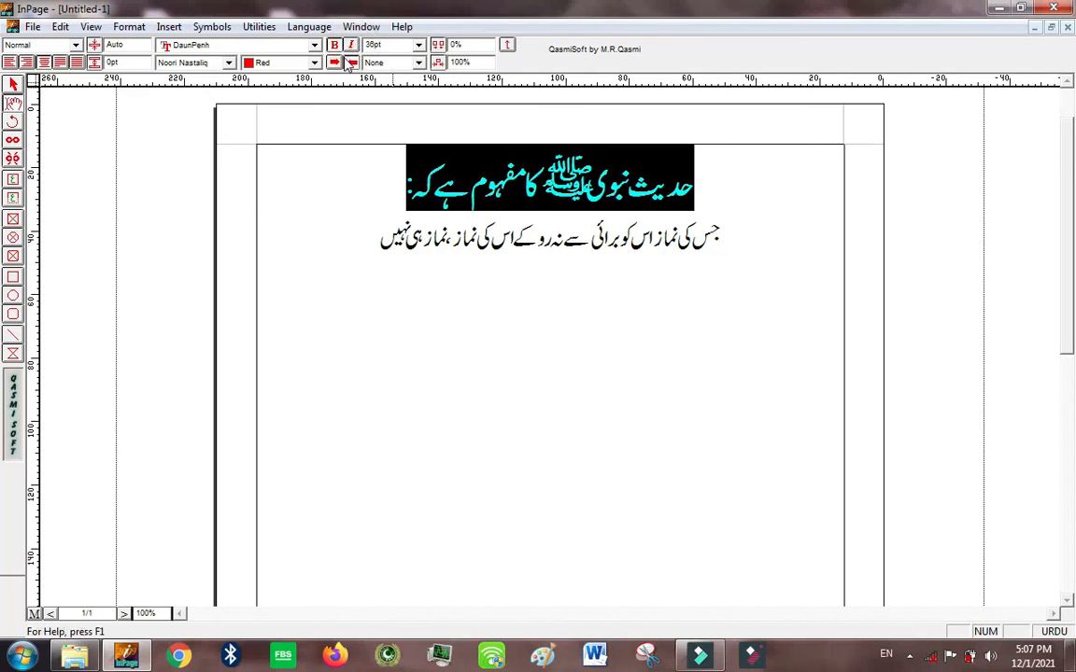
Step: Switch the heading between left-to-right and right-to-left text ordering, and center it again
left_click(338, 62)
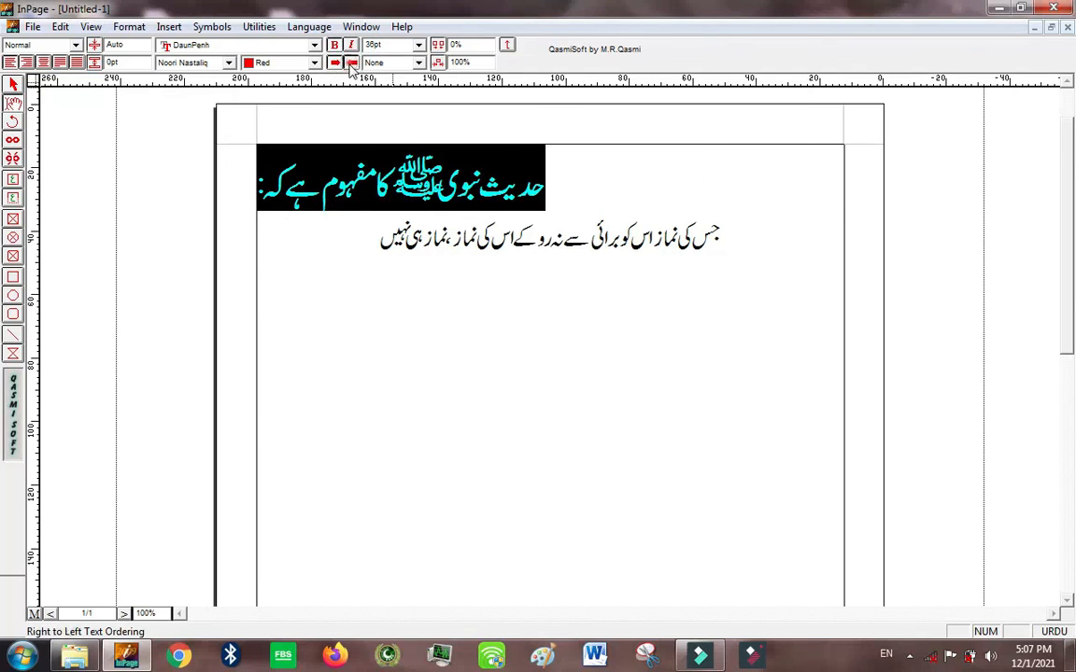
left_click(344, 65)
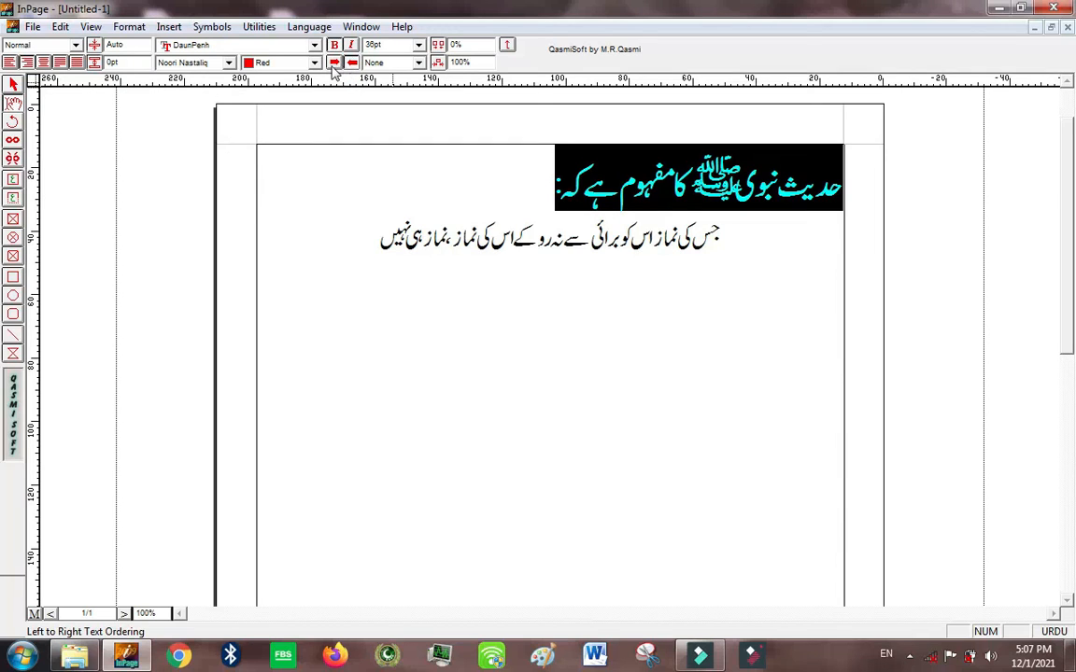
left_click(334, 62)
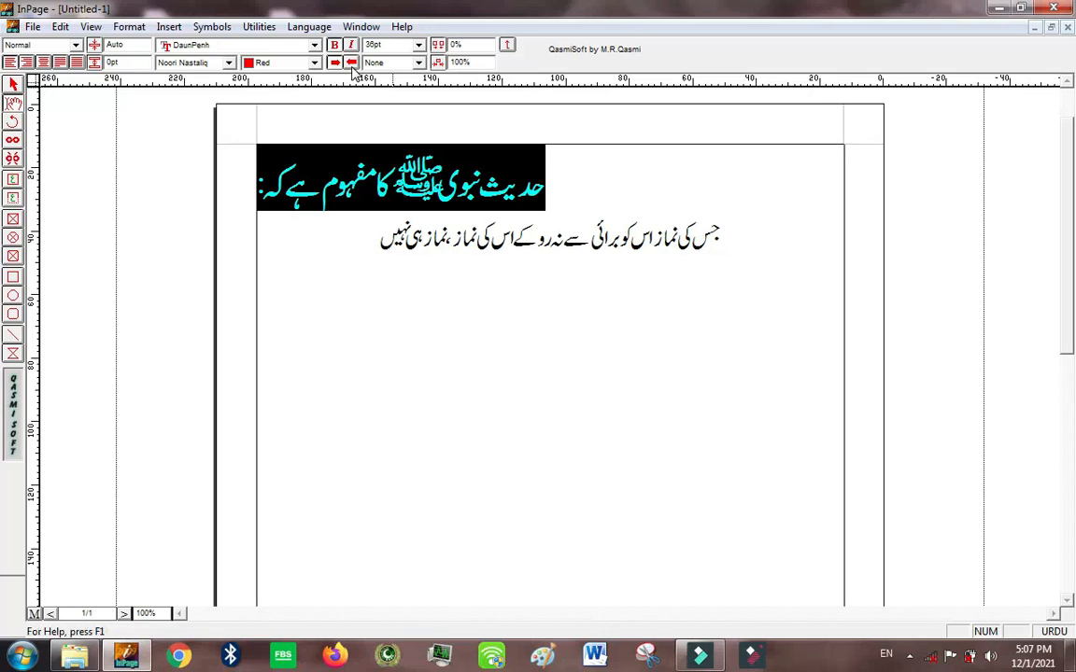
left_click(352, 63)
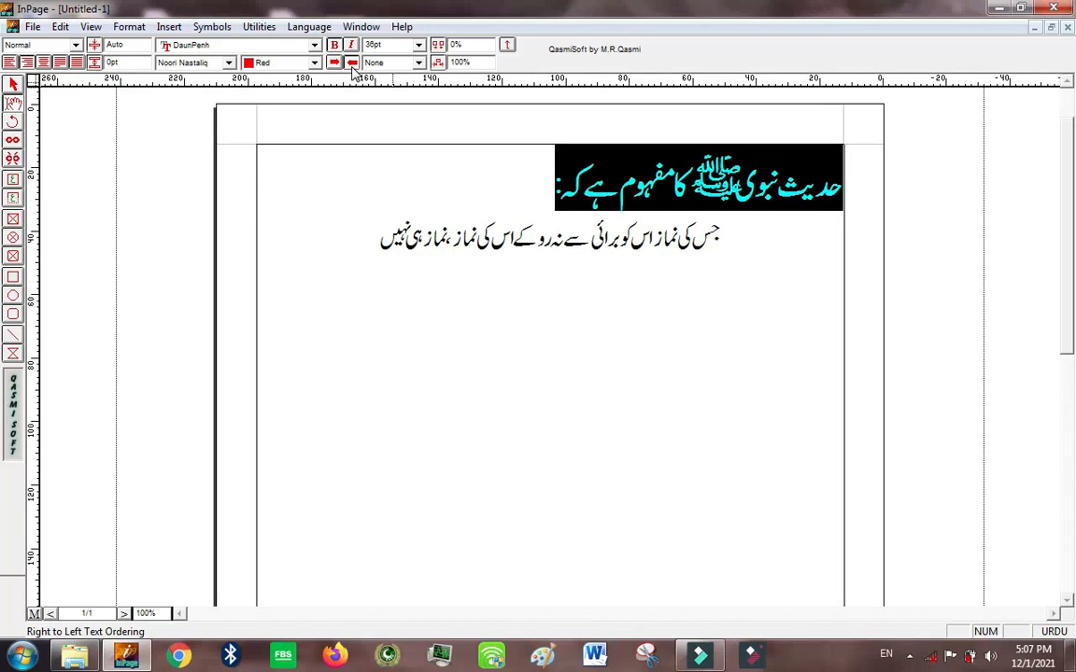
left_click(351, 65)
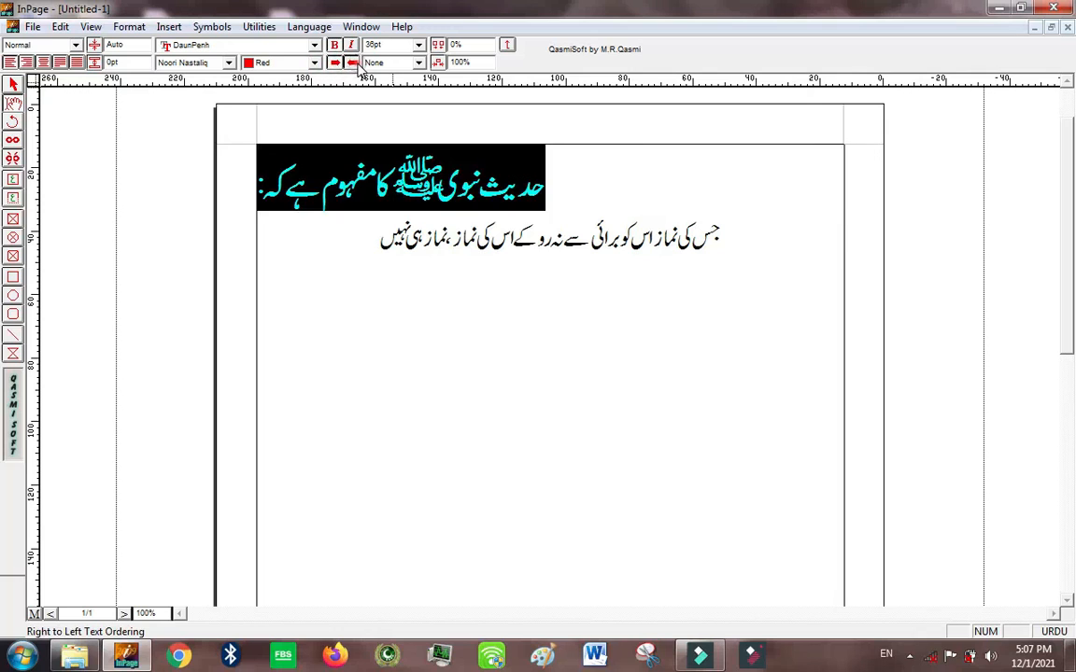
left_click(355, 65)
left_click(9, 62)
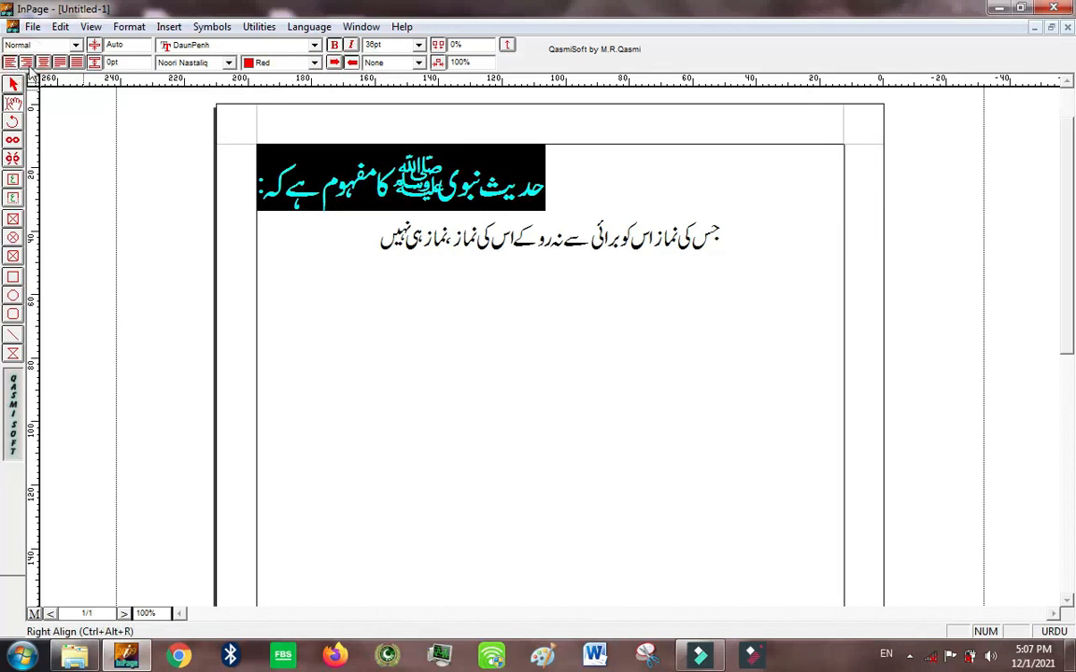
left_click(43, 62)
Step: Try font sizes of 72, 60 and 12 pt on the heading, and set it back to 36 pt
left_click(419, 44)
left_click(420, 45)
left_click(420, 45)
left_click(420, 45)
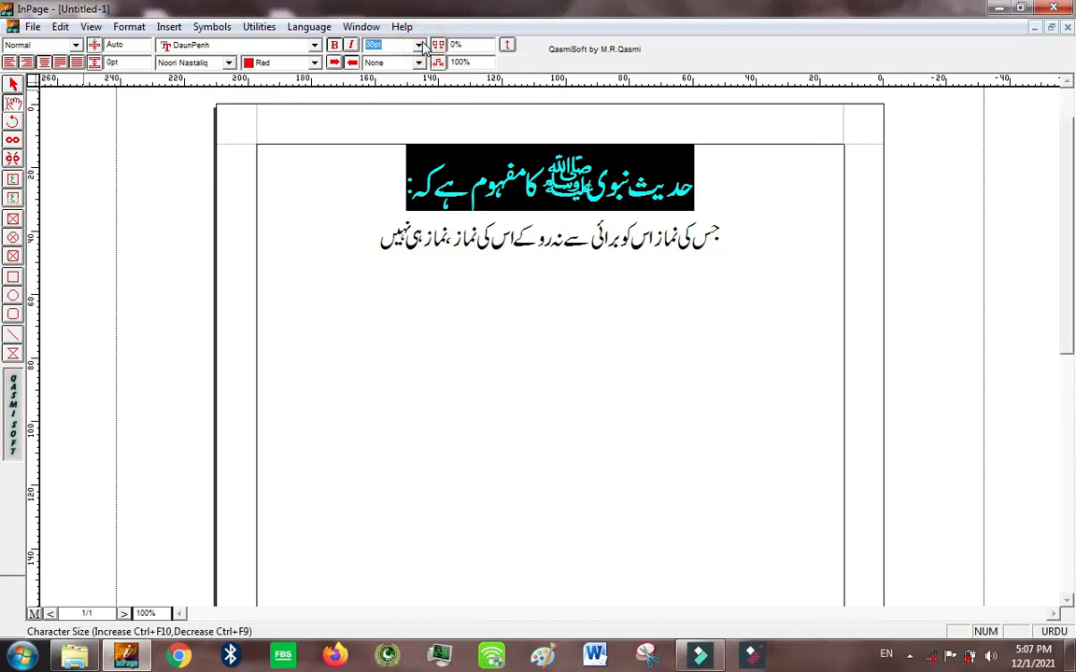
left_click(420, 44)
left_click(390, 155)
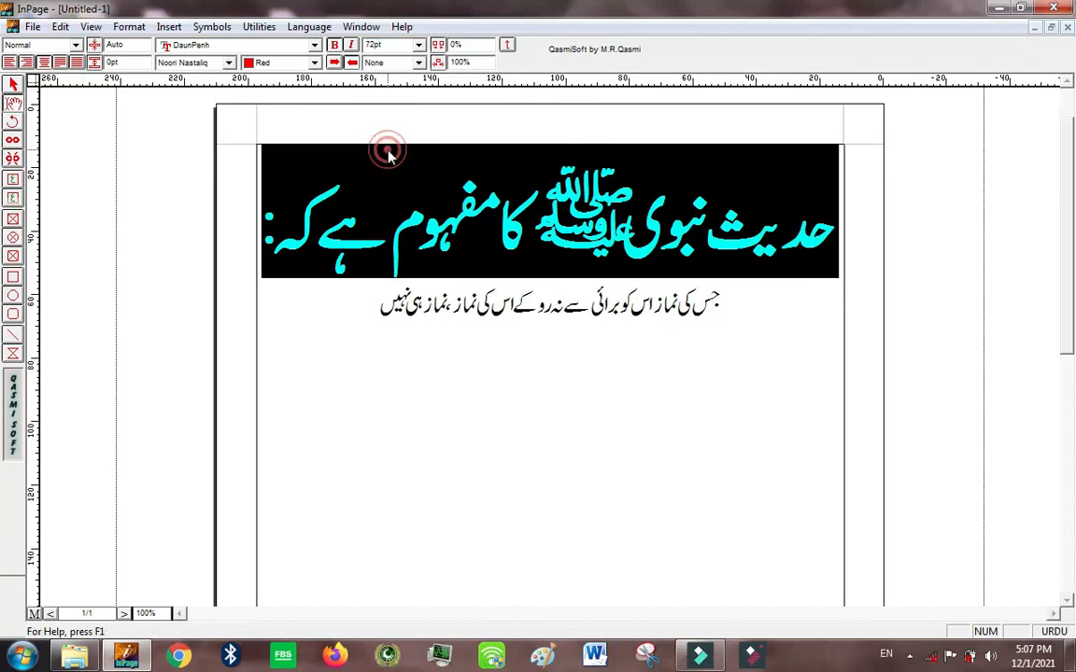
left_click(386, 45)
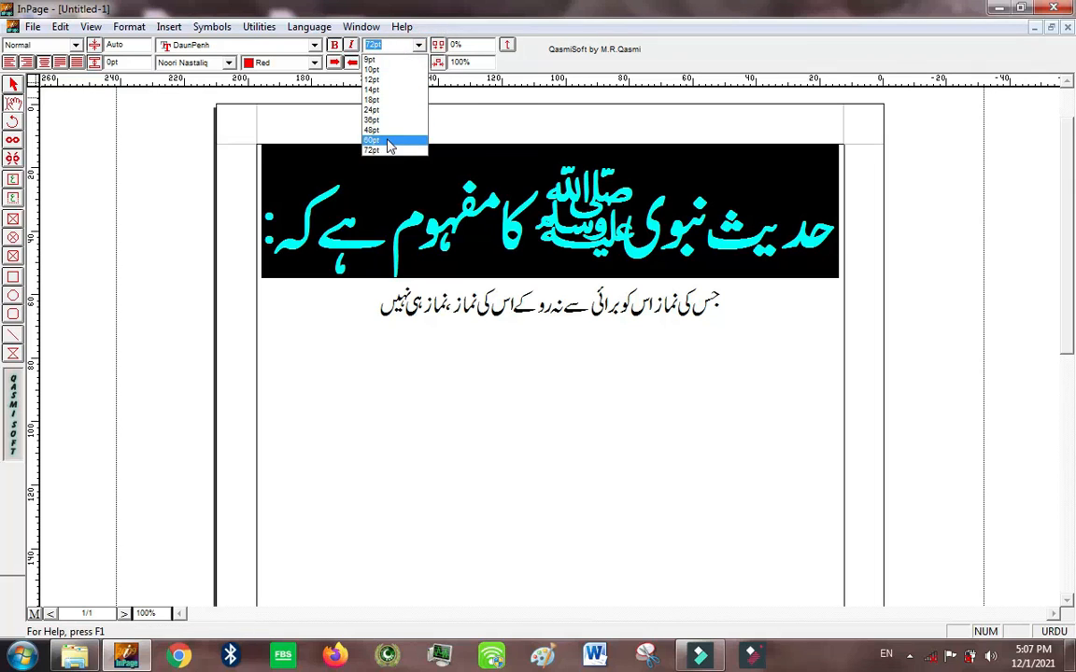
left_click(390, 141)
left_click(375, 44)
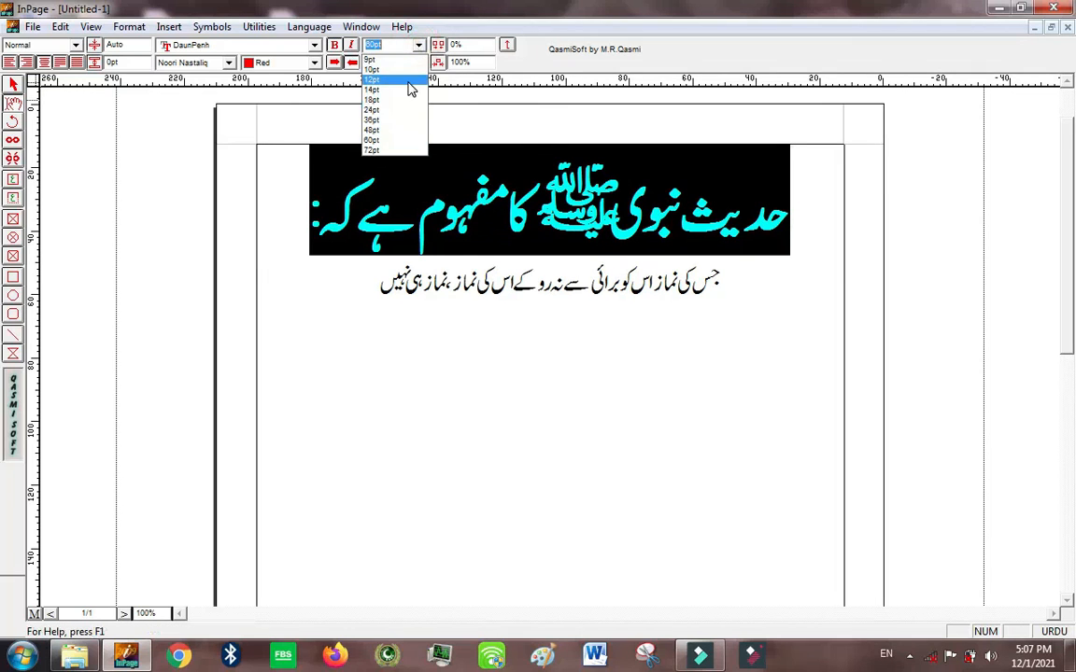
left_click(407, 82)
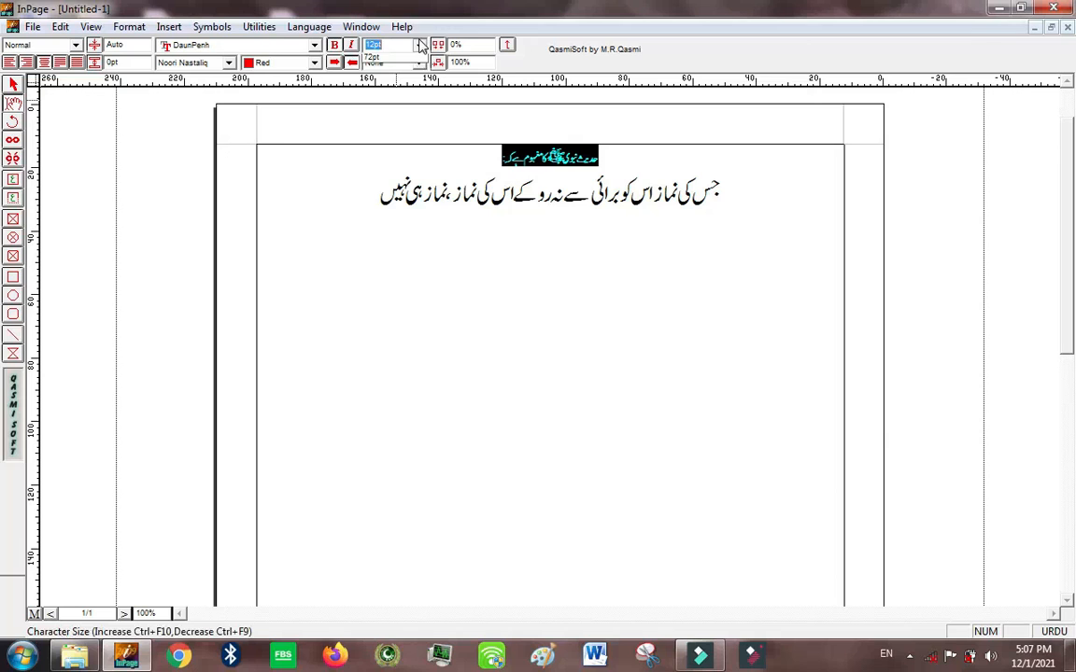
left_click(419, 44)
left_click(391, 125)
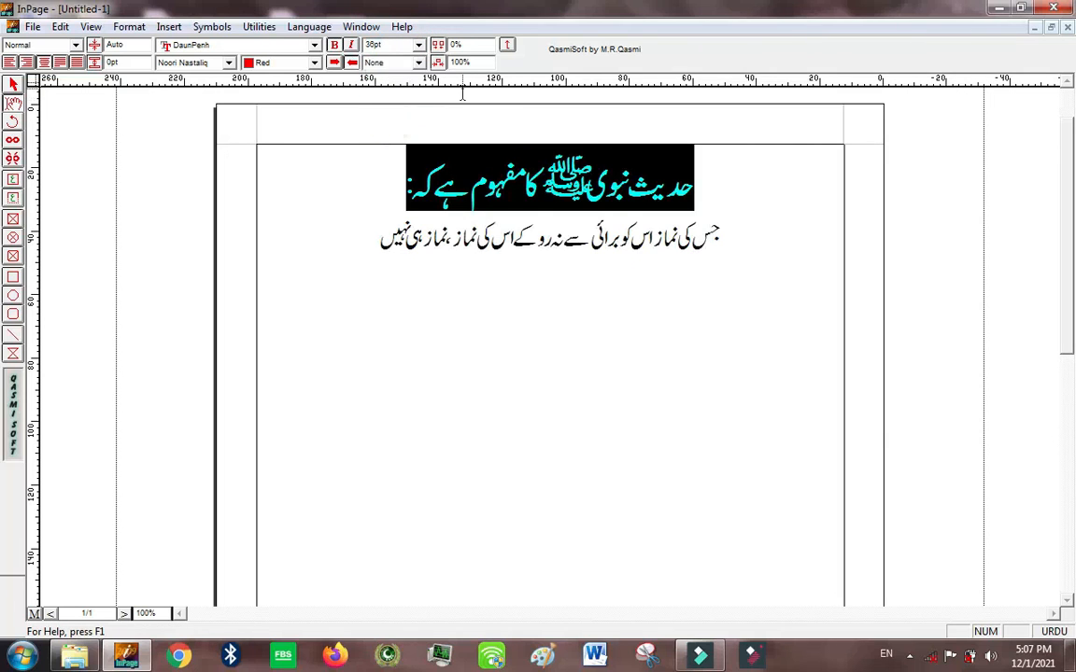
Step: Try a character spacing of 230% on the heading and undo it
left_click(462, 47)
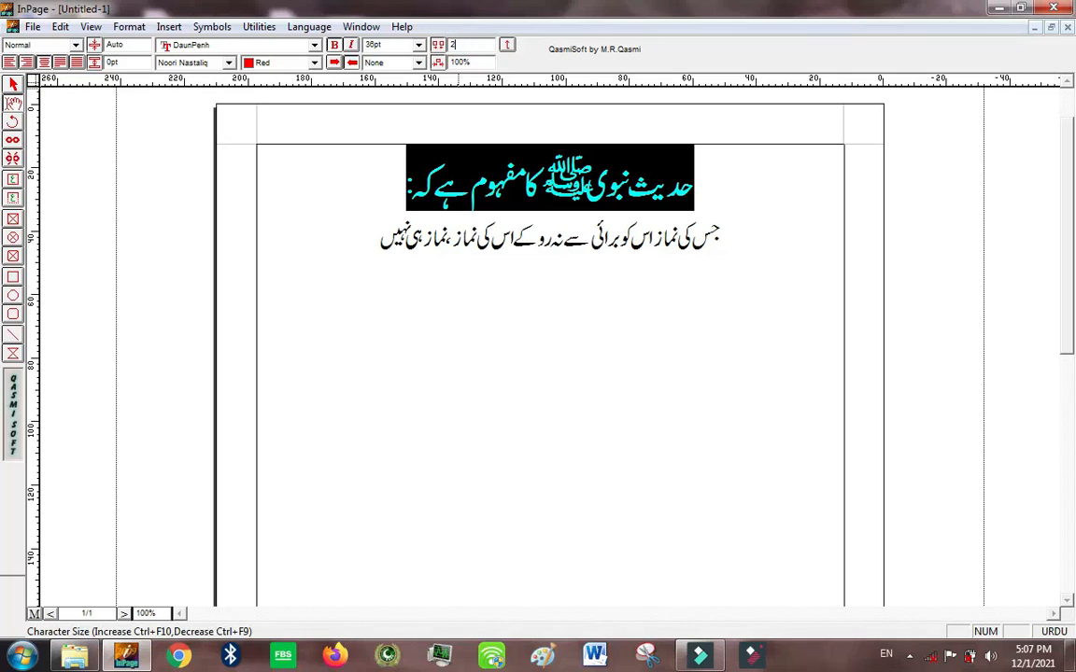
key("Return")
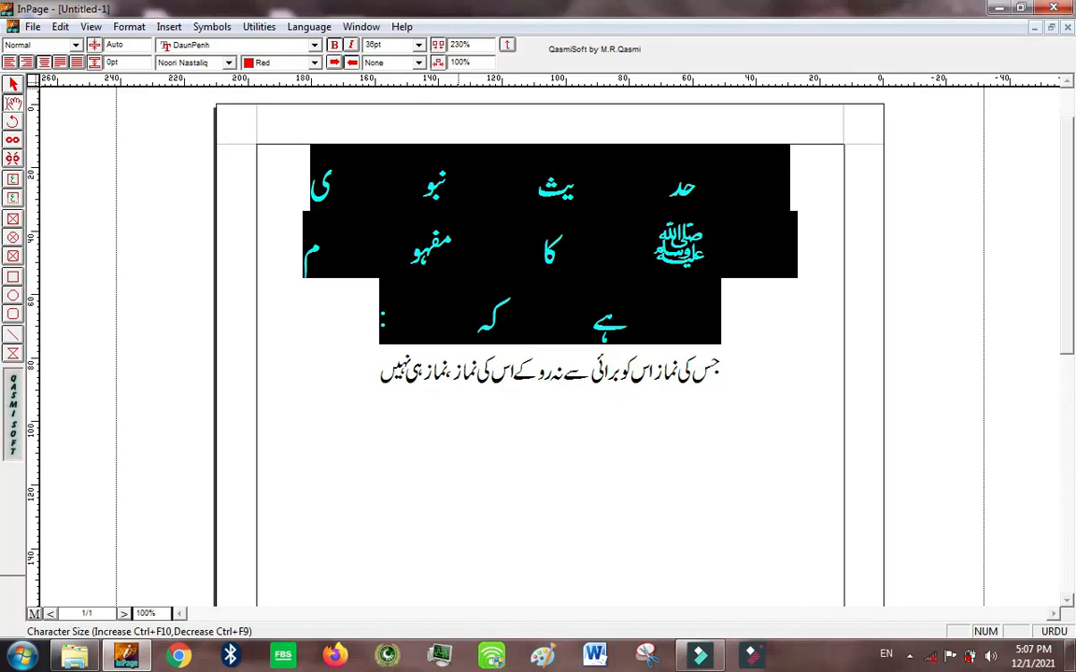
key("ctrl+z")
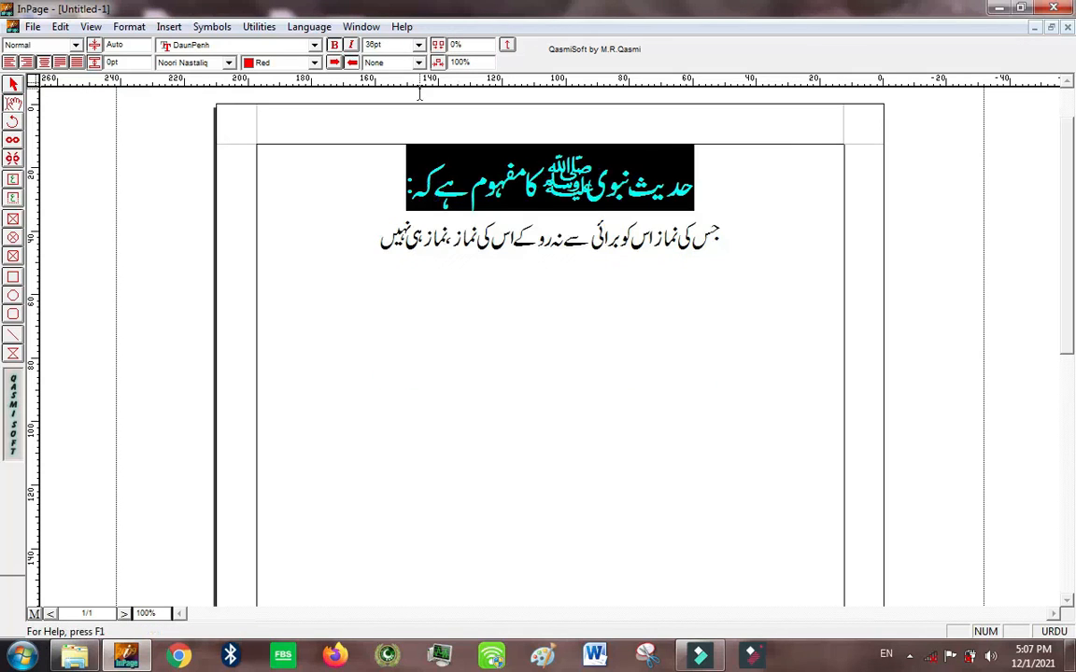
Step: Try a character spacing of 20% on the heading and reset it to 0%
left_click(465, 45)
key("Return")
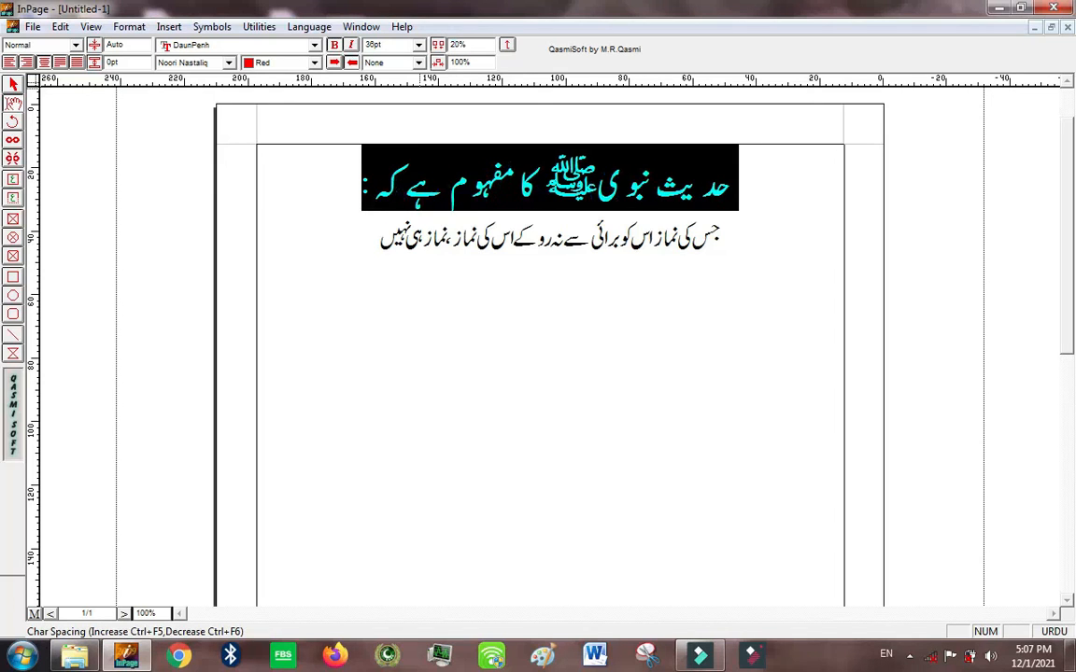
left_click(472, 42)
type("20")
key("Return")
left_click(466, 40)
type("0")
key("Return")
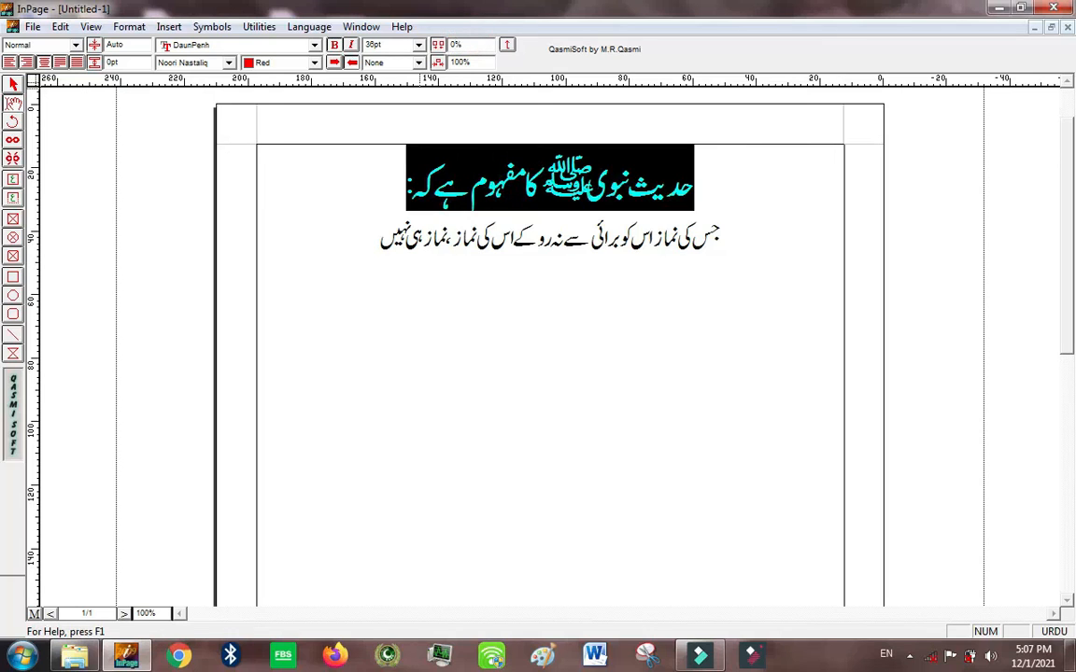
Step: Try character scaling of 200% and 150% on the heading, and undo a further scaling change
left_click(476, 62)
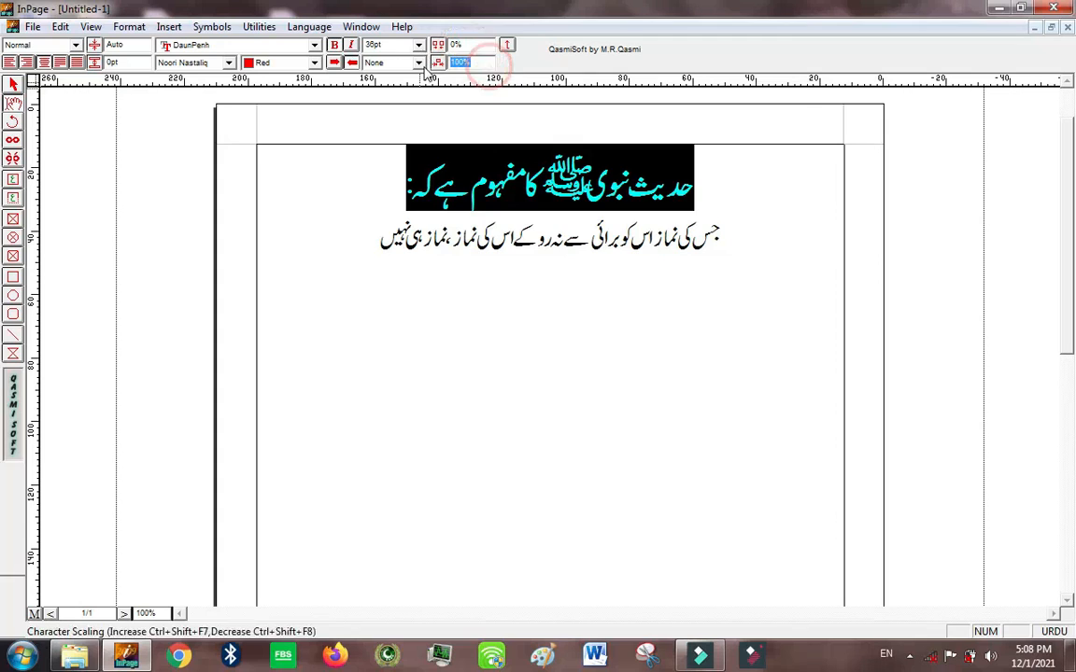
type("200")
key("Return")
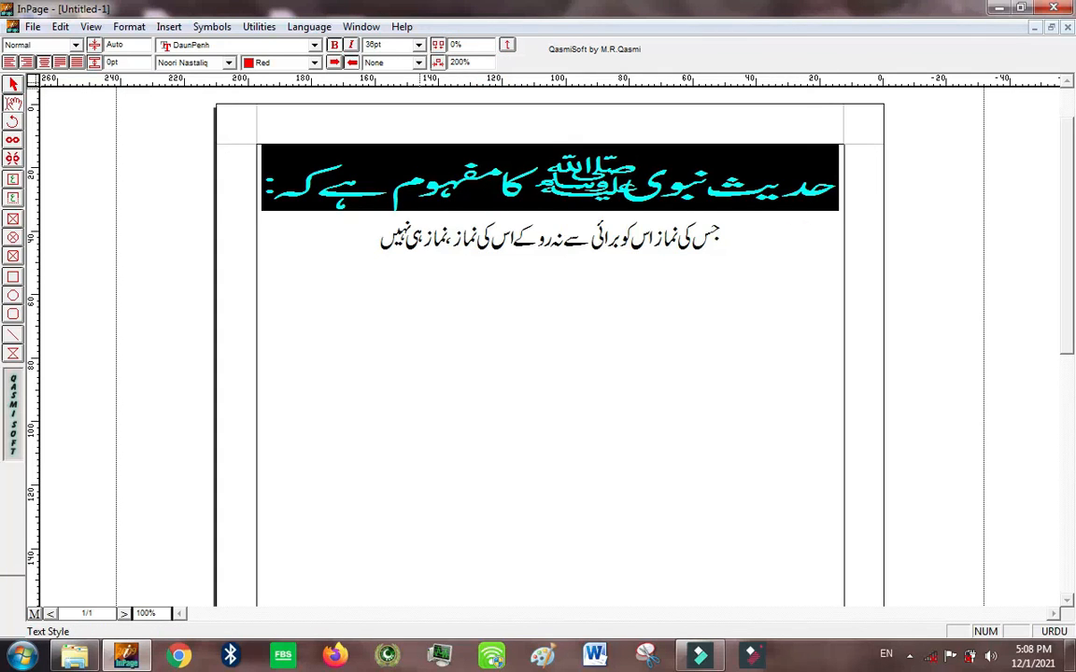
left_click(481, 62)
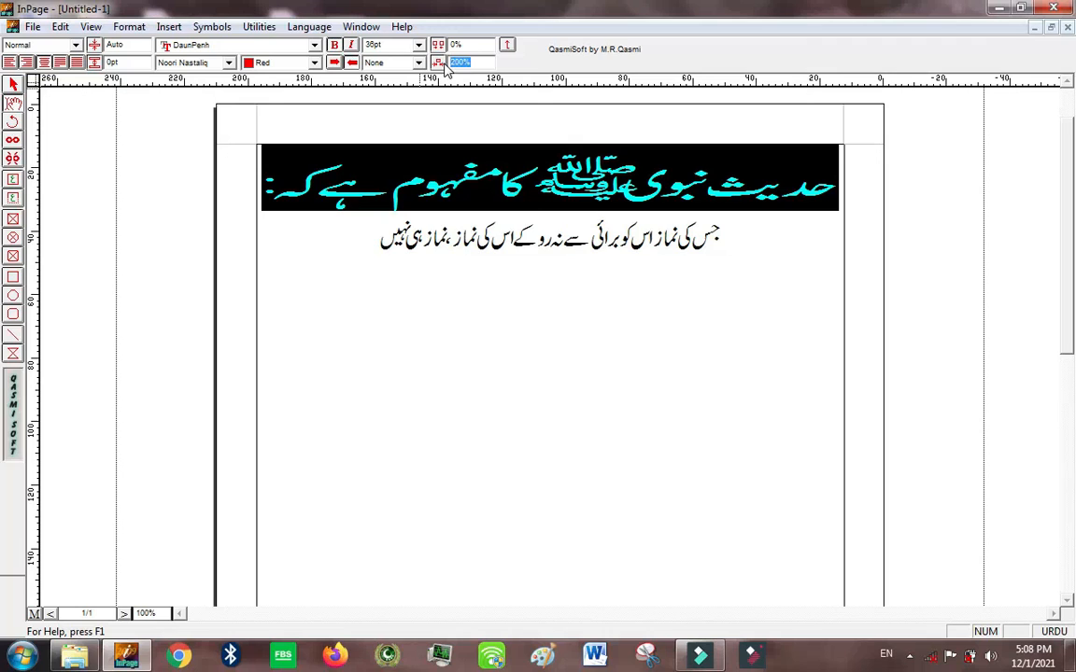
type("150")
key("Return")
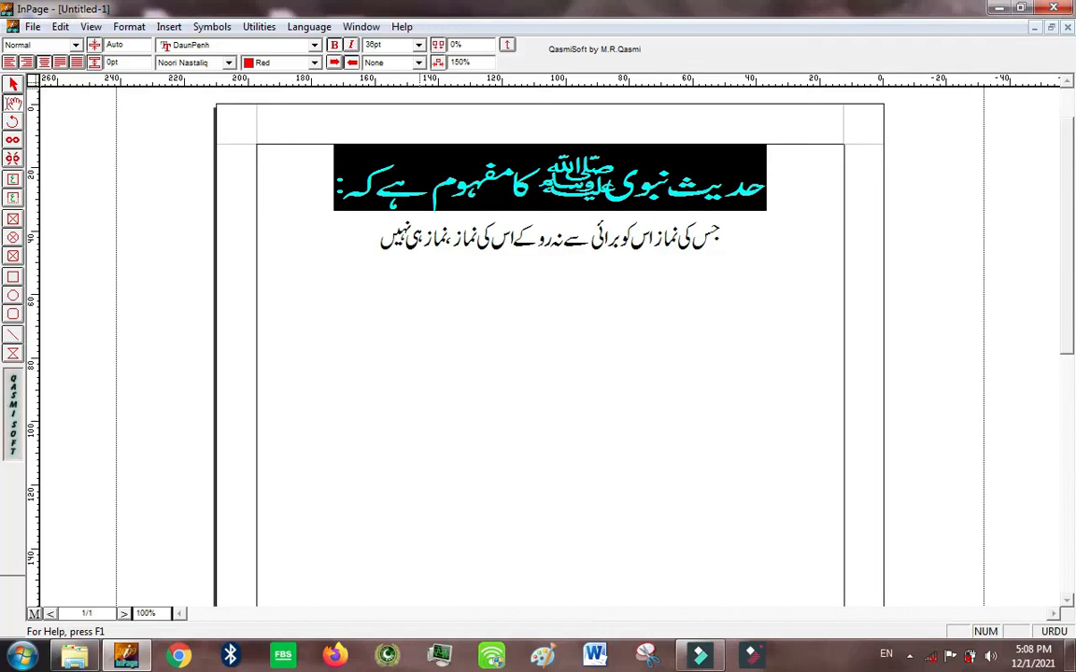
left_click(476, 63)
key("Return")
key("ctrl+z")
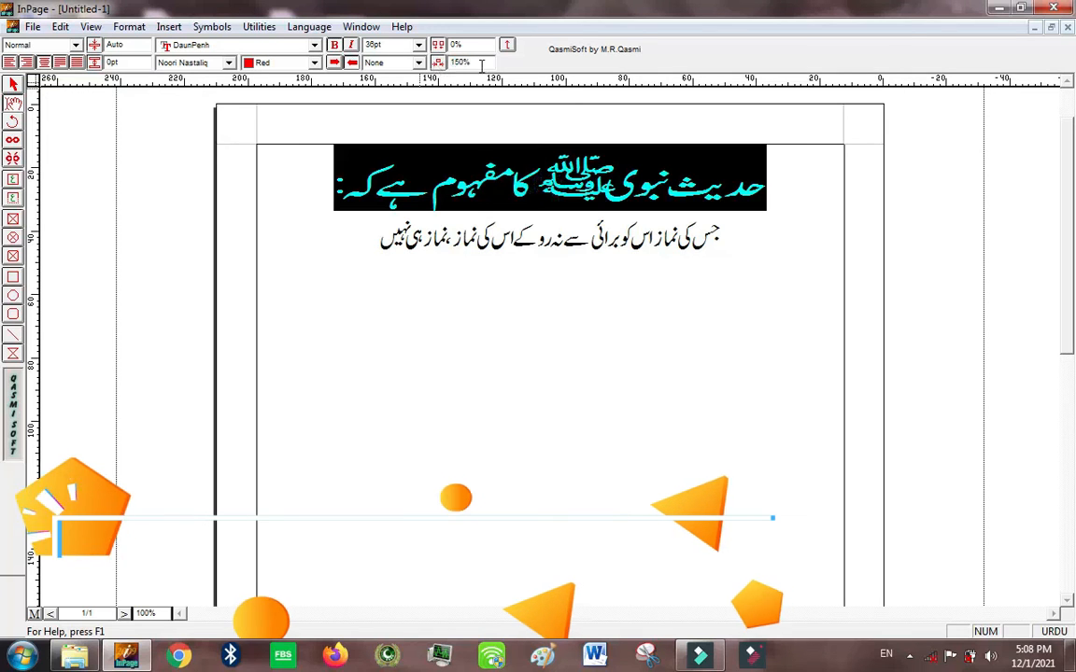
Step: Try a character scaling of 80% on the heading and restore it to 100%
left_click_drag(479, 64, 437, 66)
type("80")
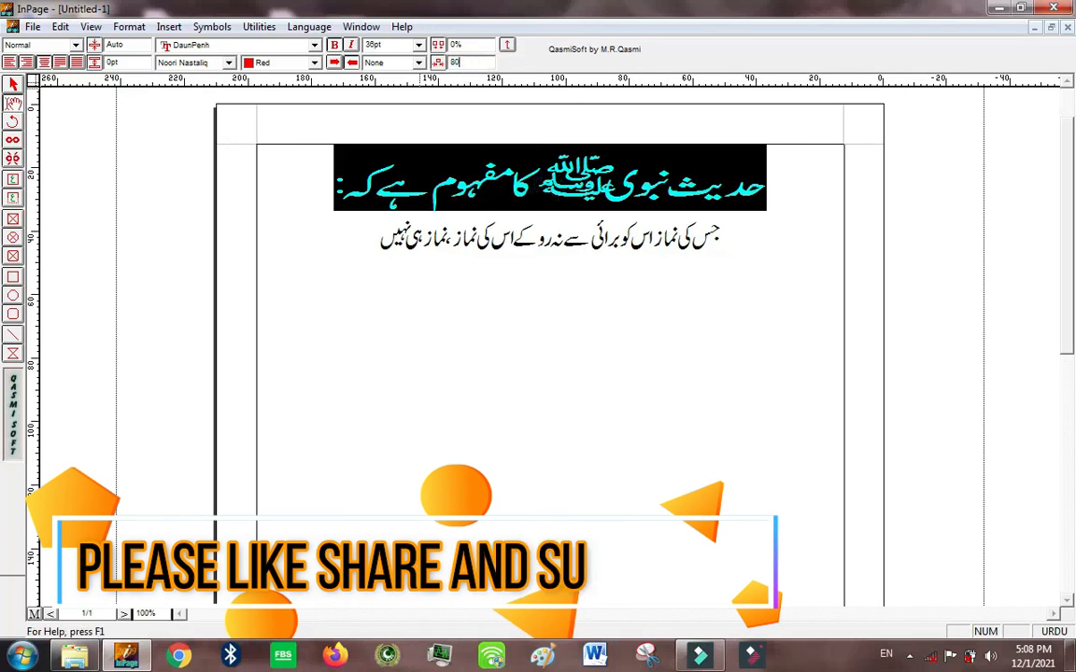
key("Return")
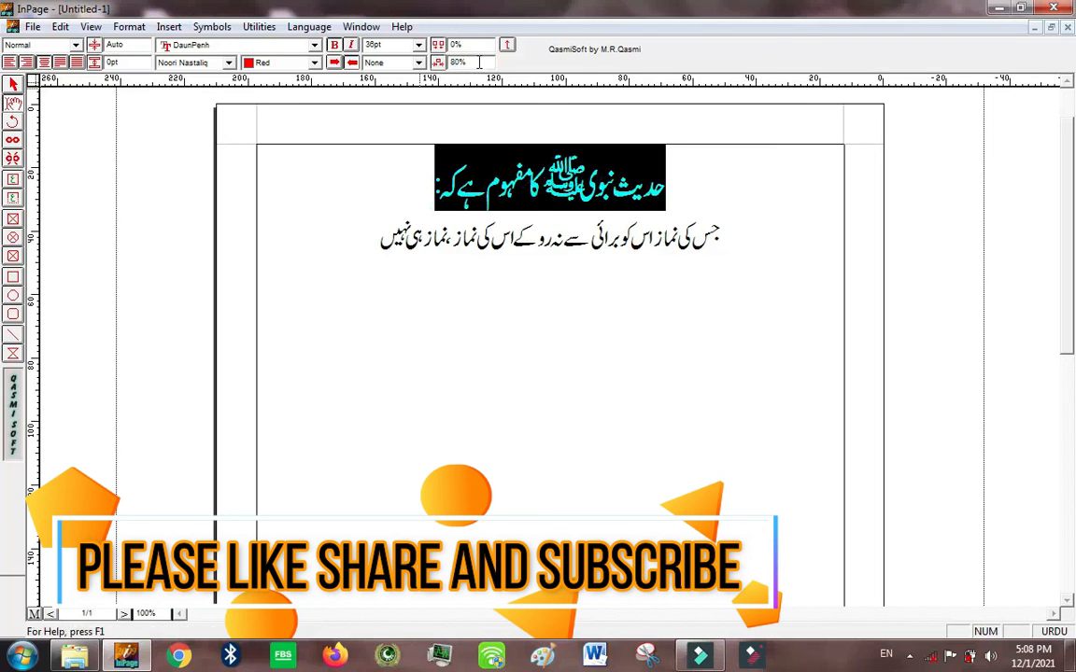
left_click(363, 166)
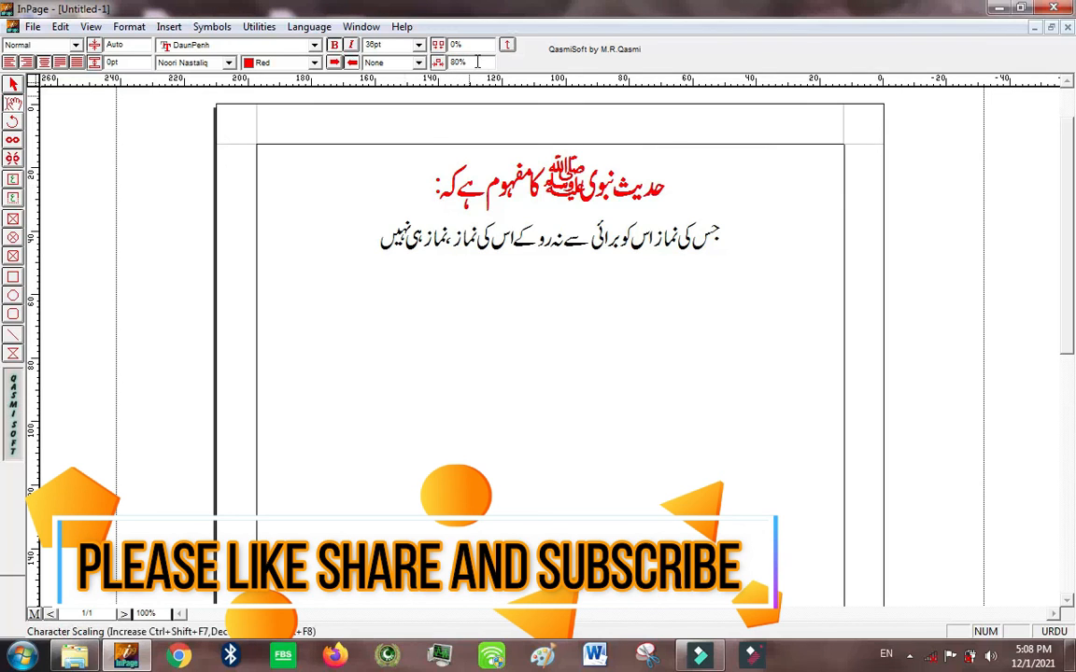
left_click_drag(476, 62, 436, 64)
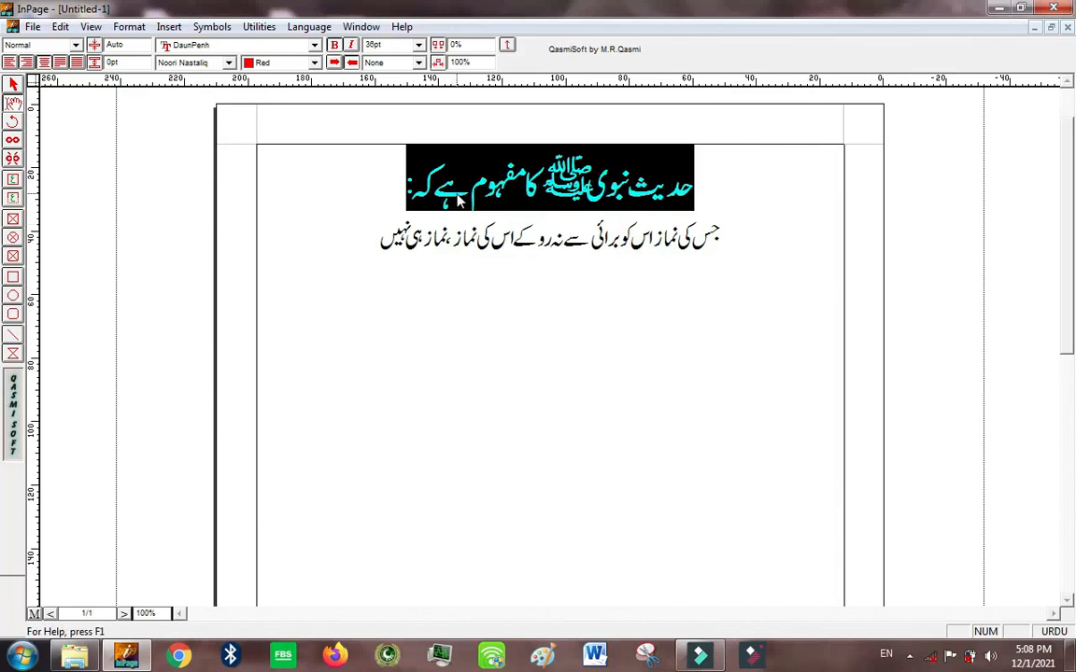
Step: View the Text To Table options for the selected heading, close them without converting, and deselect the heading
left_click(408, 187)
left_click_drag(408, 187, 720, 181)
right_click(691, 173)
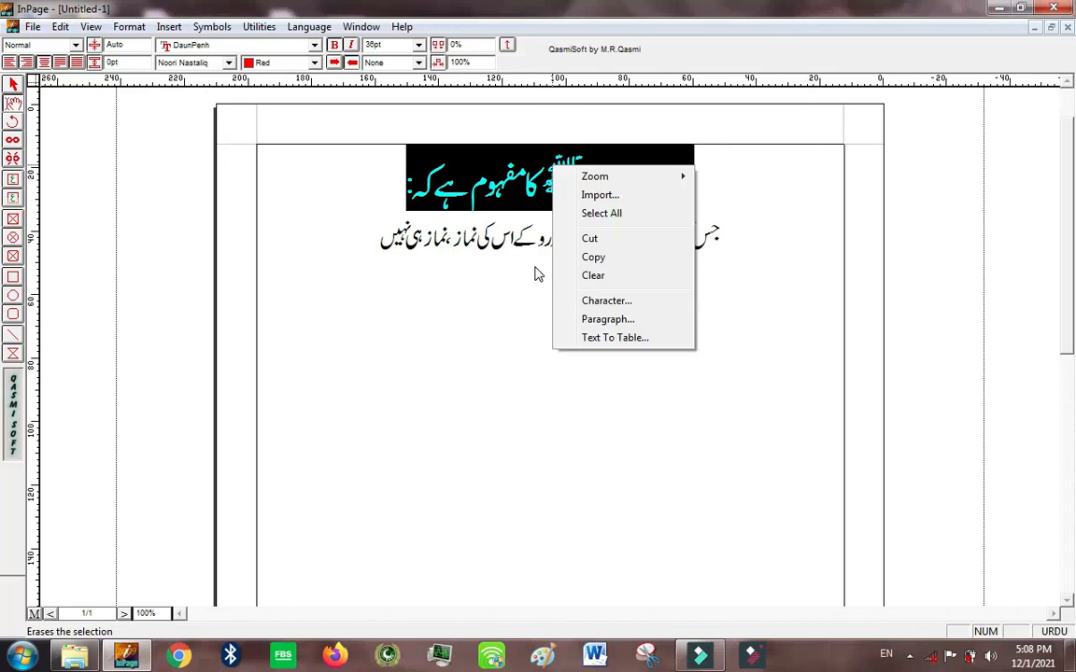
left_click(588, 341)
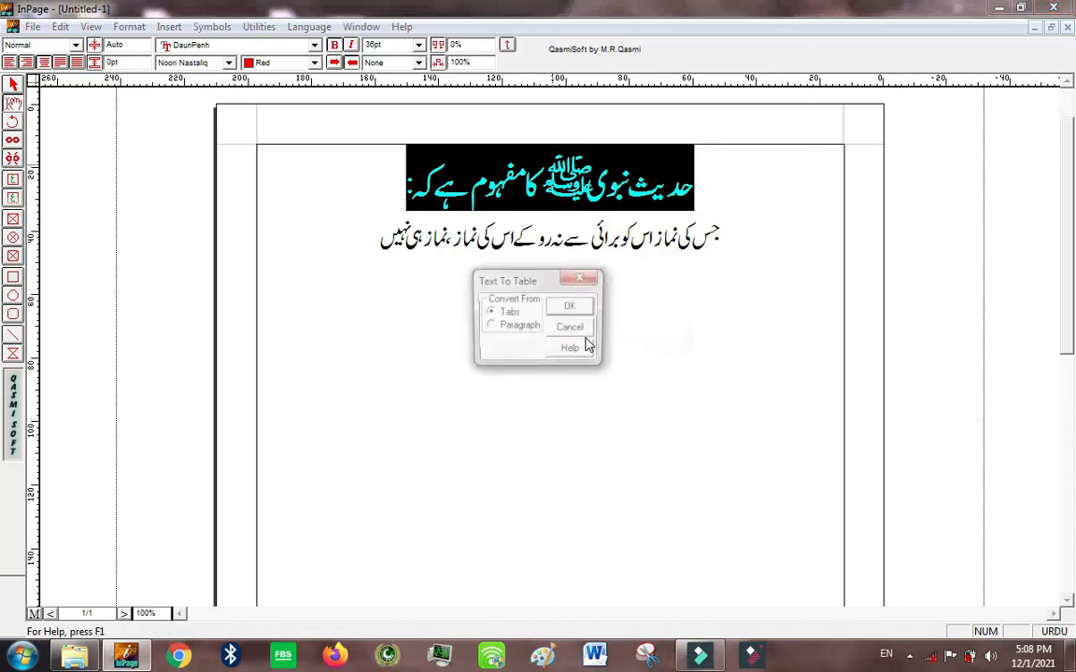
left_click(584, 277)
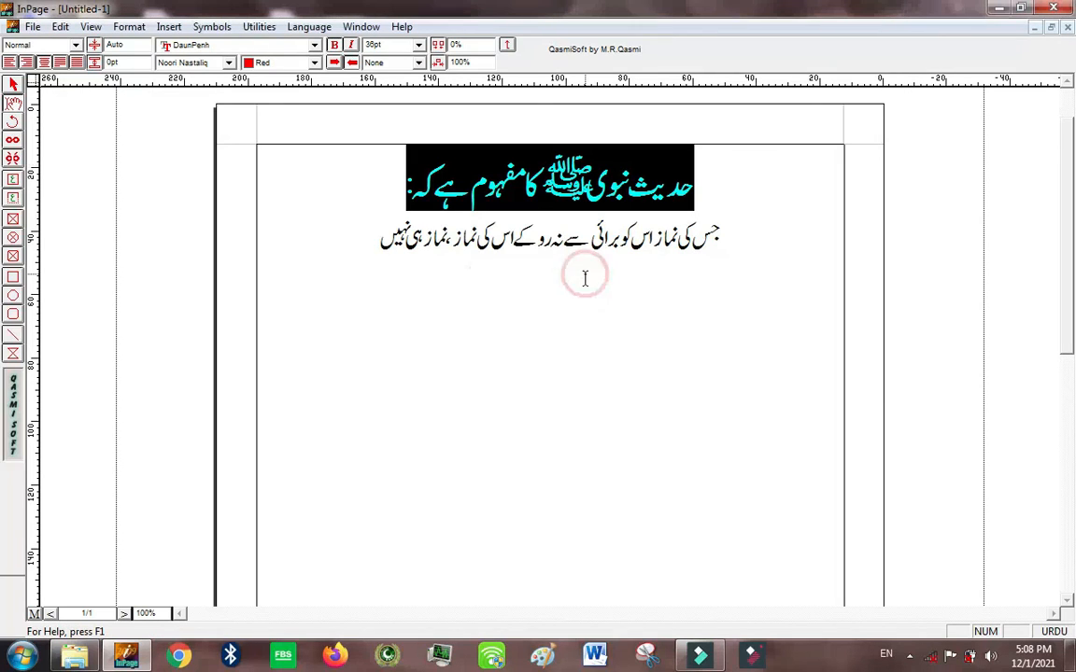
left_click(537, 263)
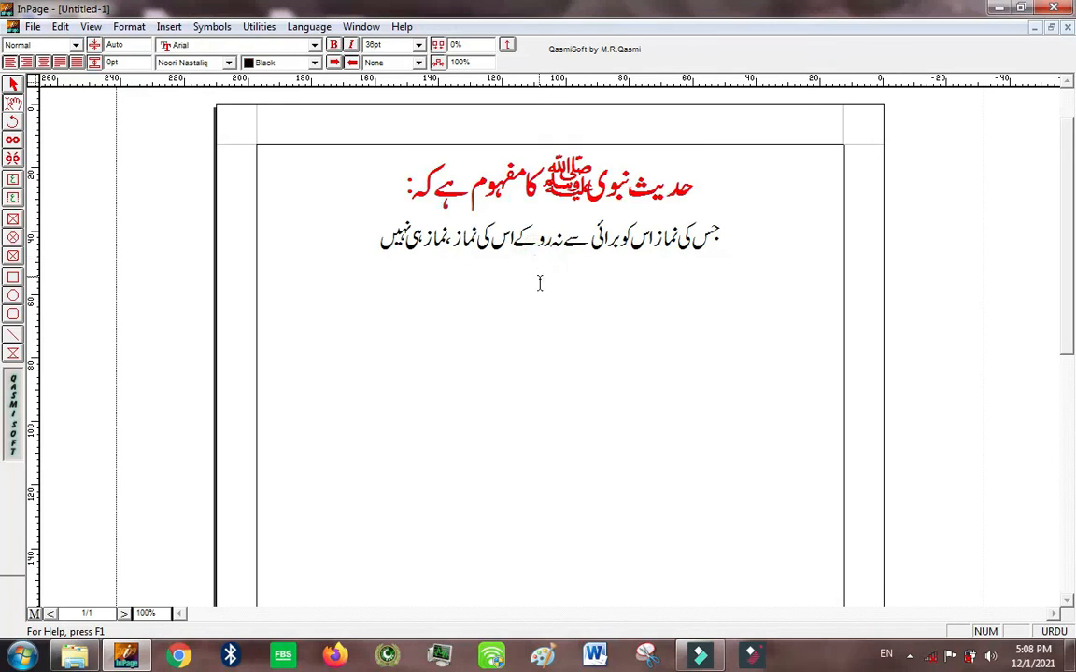